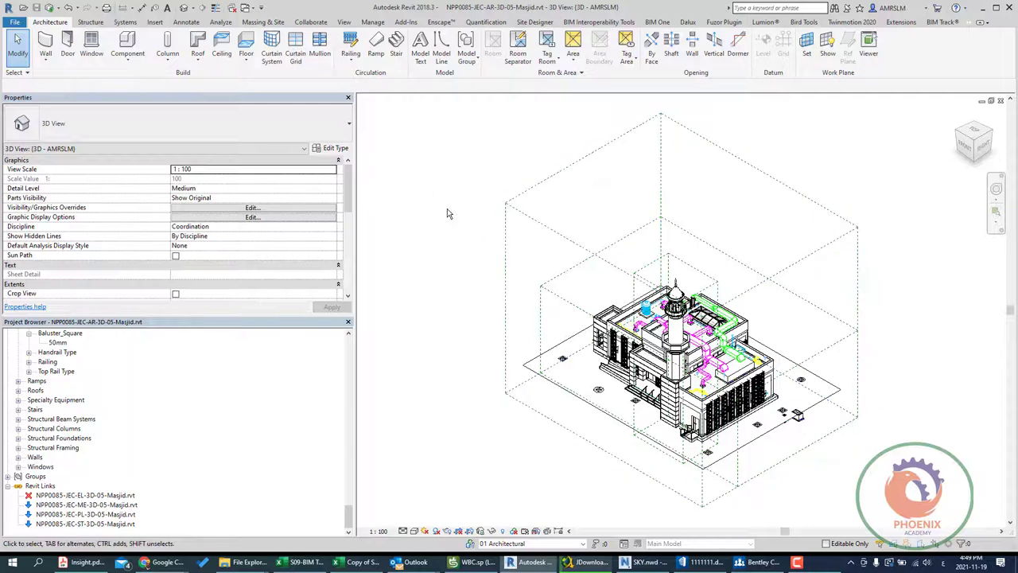
Open Floor Plan: GROUND FLOOR PLAN - DIMENSIONS from the Sheets > Dimensions folder
{"action": "left_click_drag", "start_coordinate": [353, 515], "coordinate": [348, 337]}
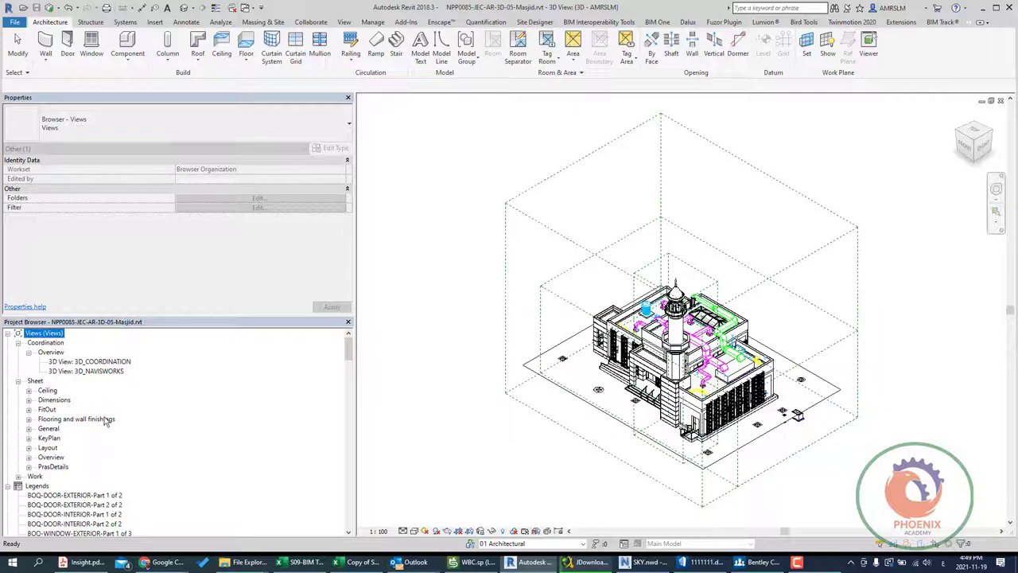
{"action": "double_click", "coordinate": [49, 429]}
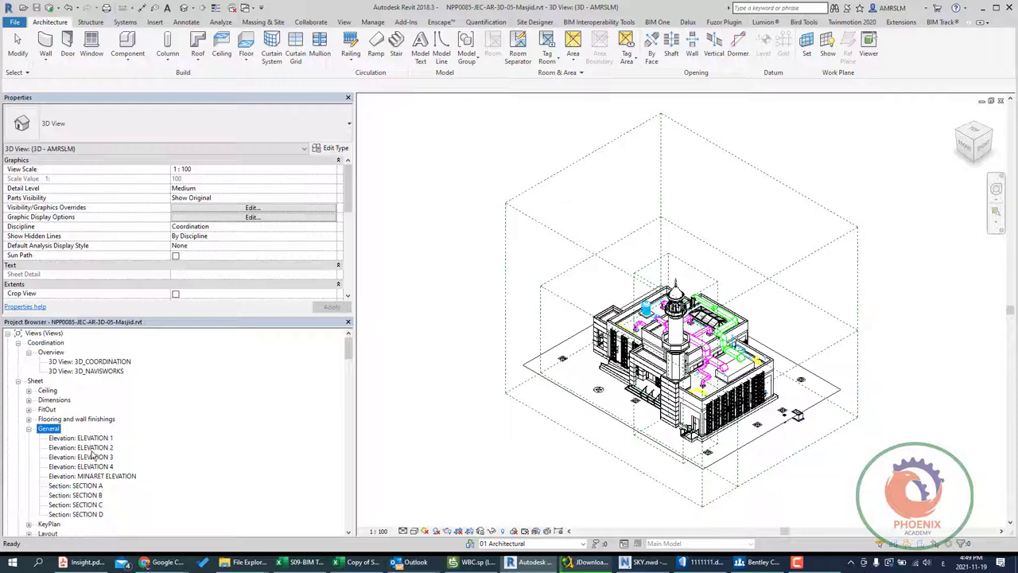
{"action": "double_click", "coordinate": [56, 400]}
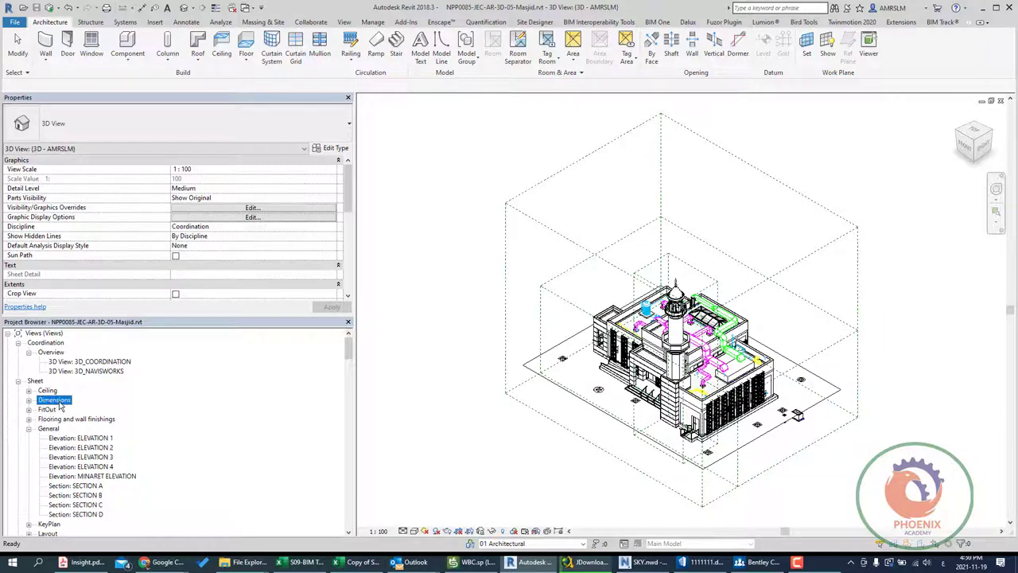
{"action": "left_click", "coordinate": [101, 410]}
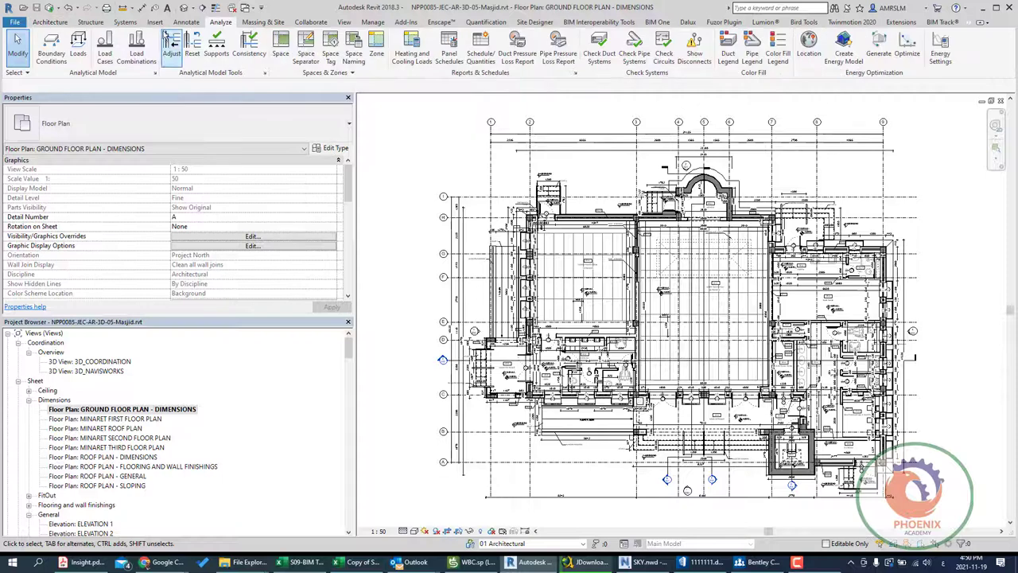
Start Space placement, agree to load a tag, and browse into US Metric > Annotations
{"action": "left_click", "coordinate": [285, 51]}
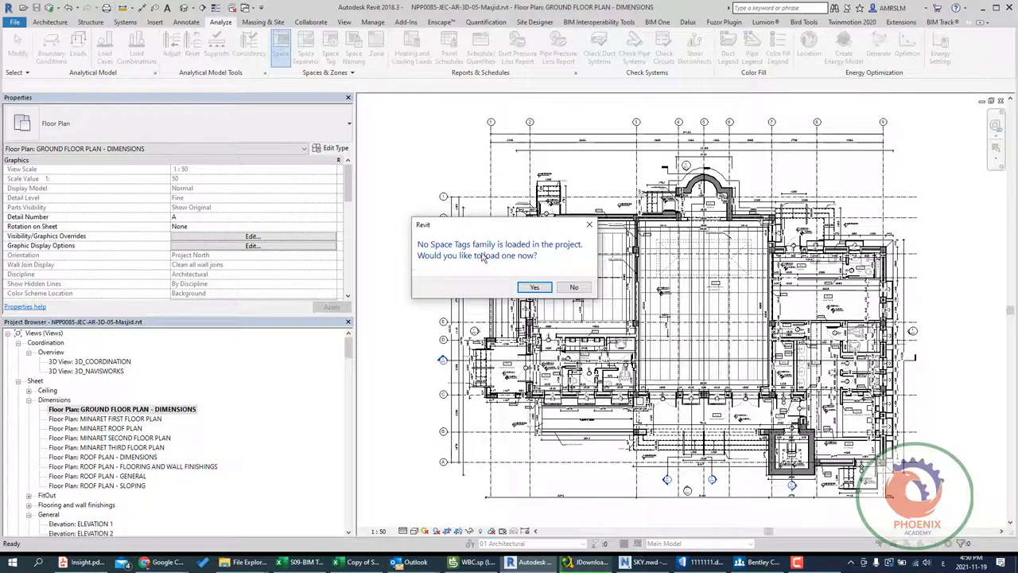
{"action": "left_click", "coordinate": [529, 287]}
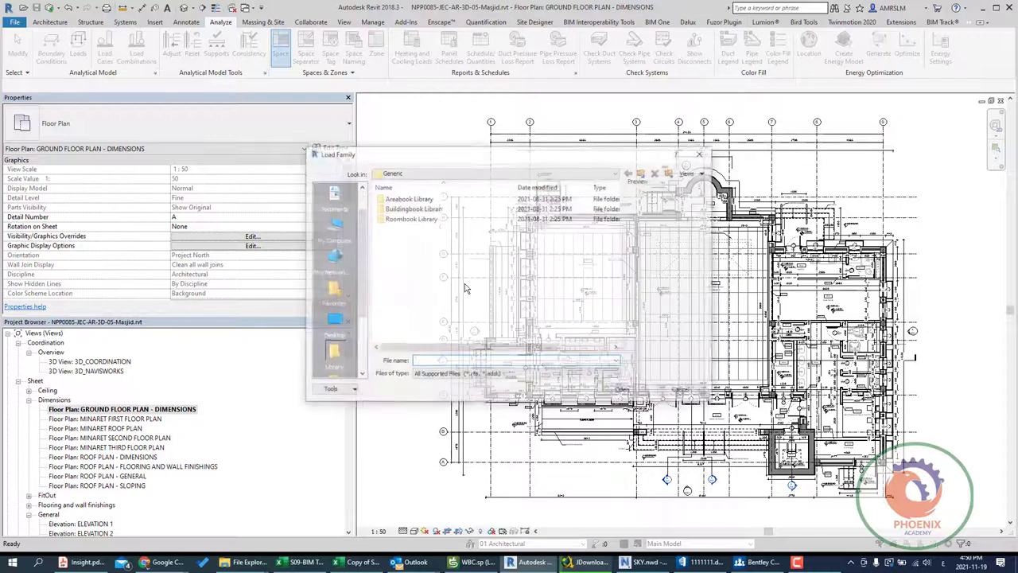
{"action": "left_click", "coordinate": [435, 172]}
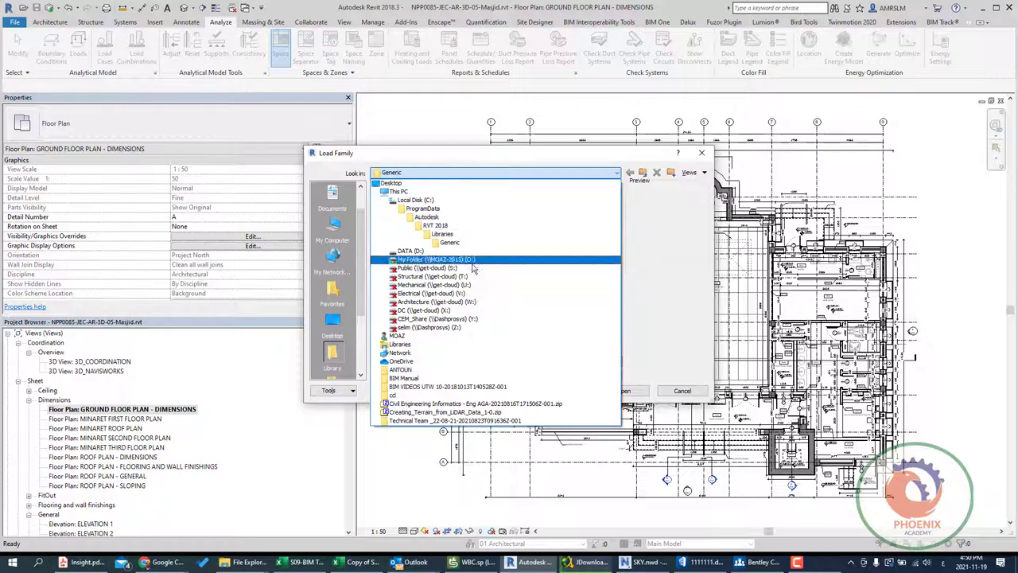
{"action": "left_click", "coordinate": [500, 243]}
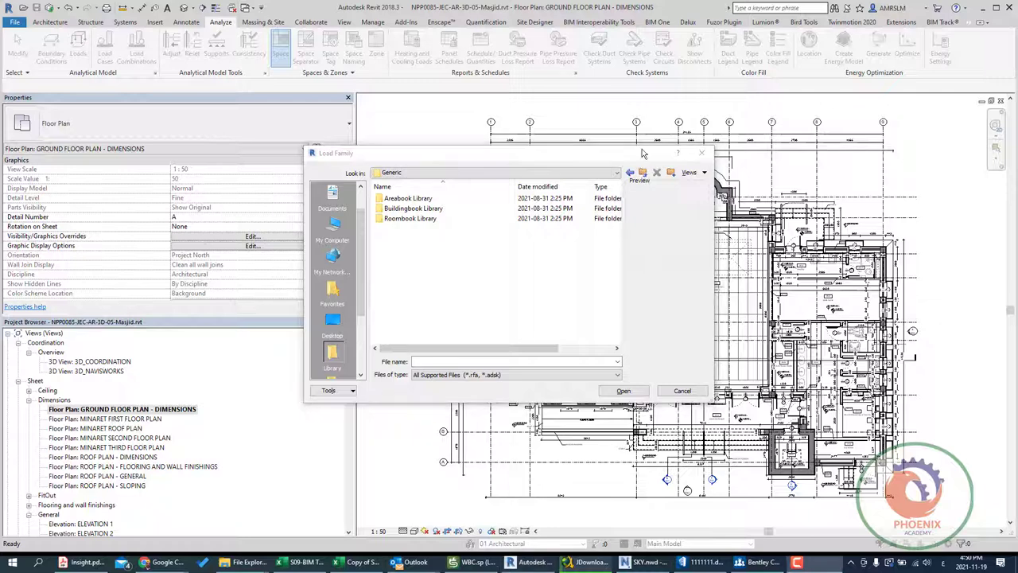
{"action": "left_click", "coordinate": [646, 175]}
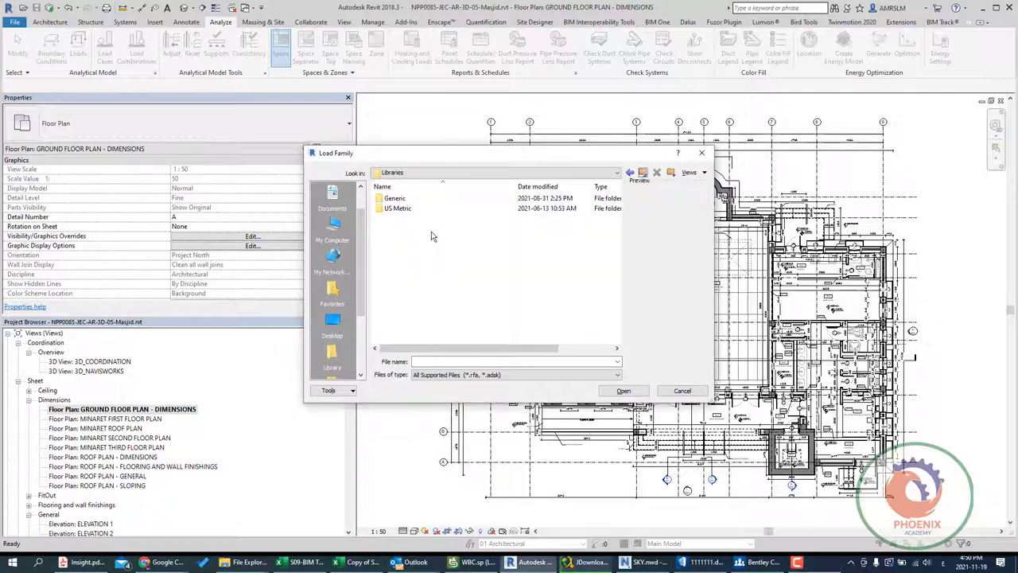
{"action": "double_click", "coordinate": [407, 208]}
{"action": "double_click", "coordinate": [402, 199]}
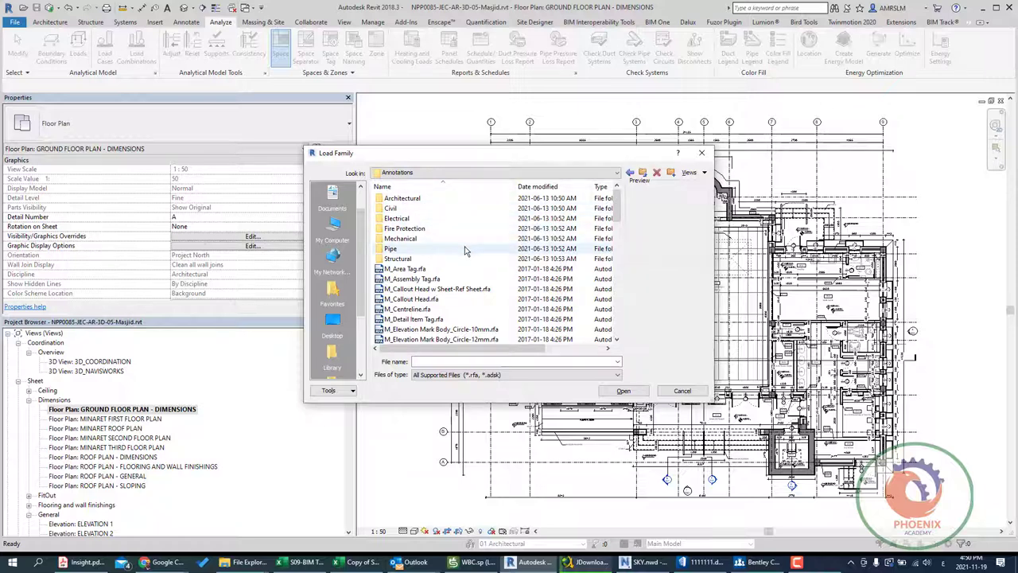
Locate the Mechanical annotations folder and load the M_Space Tag.rfa family
{"action": "left_click", "coordinate": [466, 250]}
{"action": "key", "text": "Down"}
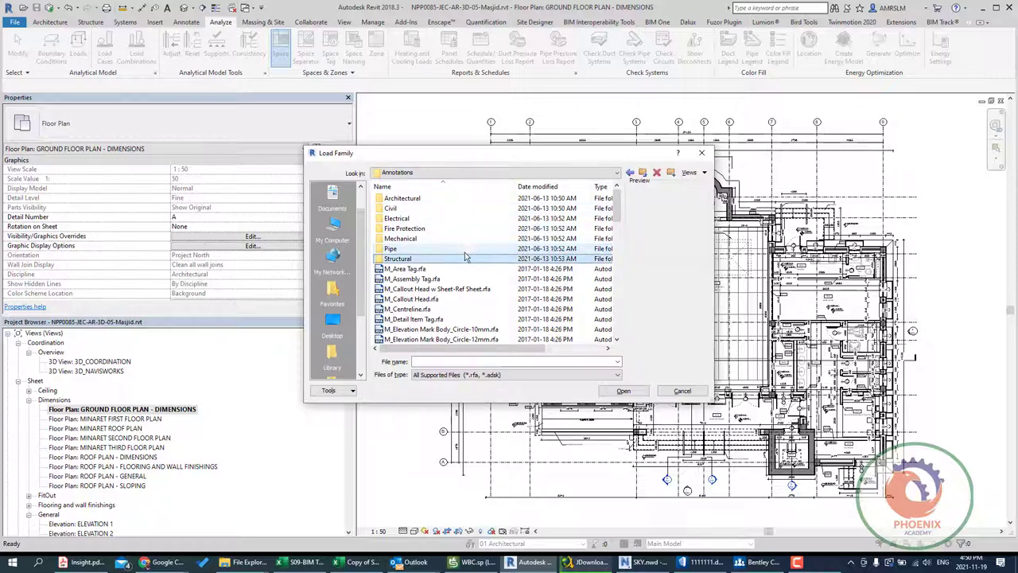
{"action": "scroll", "coordinate": [453, 278], "scroll_direction": "down", "scroll_amount": 3}
{"action": "scroll", "coordinate": [438, 302], "scroll_direction": "down", "scroll_amount": 3}
{"action": "scroll", "coordinate": [424, 321], "scroll_direction": "down", "scroll_amount": 2}
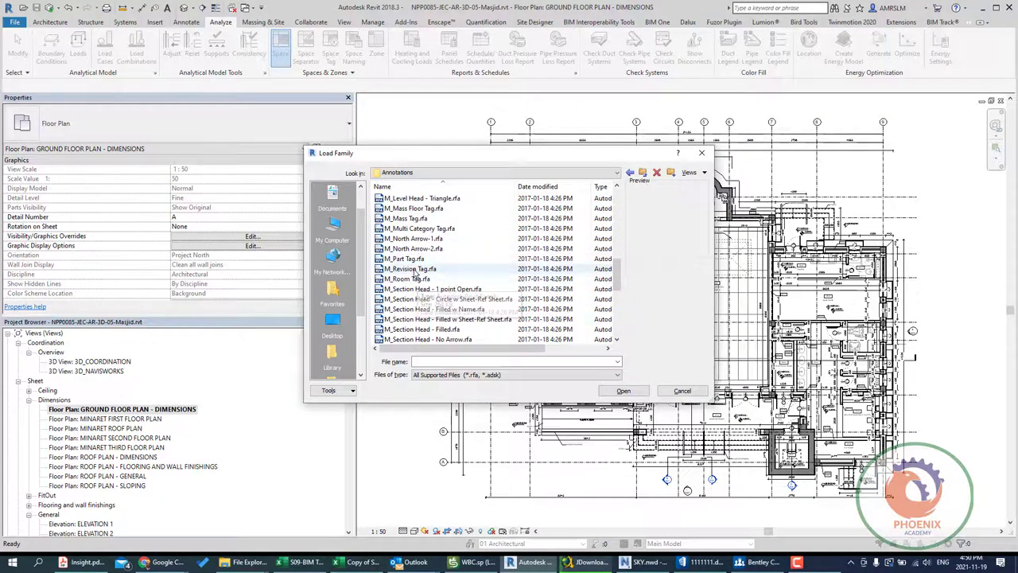
{"action": "scroll", "coordinate": [424, 303], "scroll_direction": "down", "scroll_amount": 2}
{"action": "scroll", "coordinate": [422, 316], "scroll_direction": "down", "scroll_amount": 1}
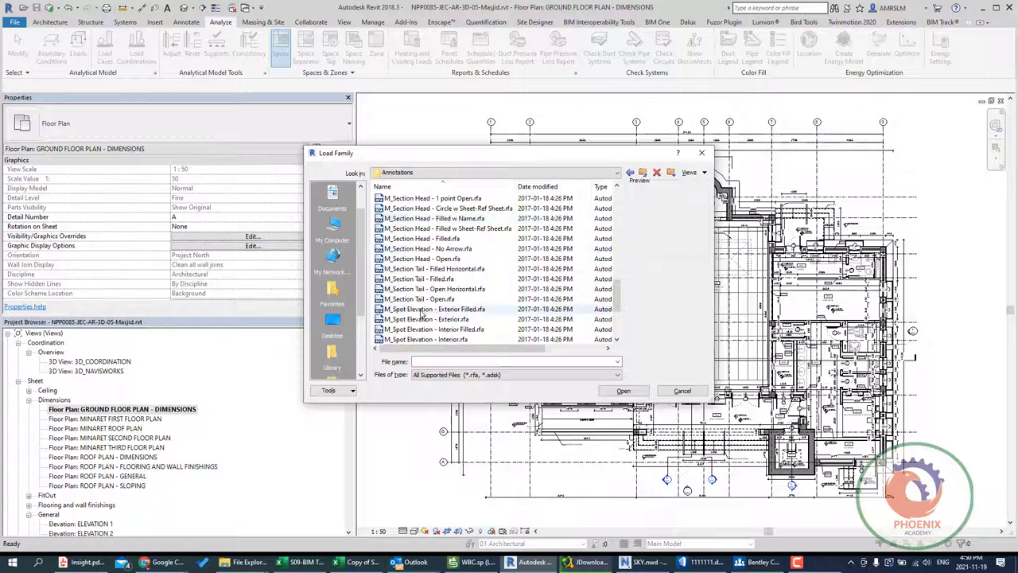
{"action": "scroll", "coordinate": [445, 330], "scroll_direction": "down", "scroll_amount": 1}
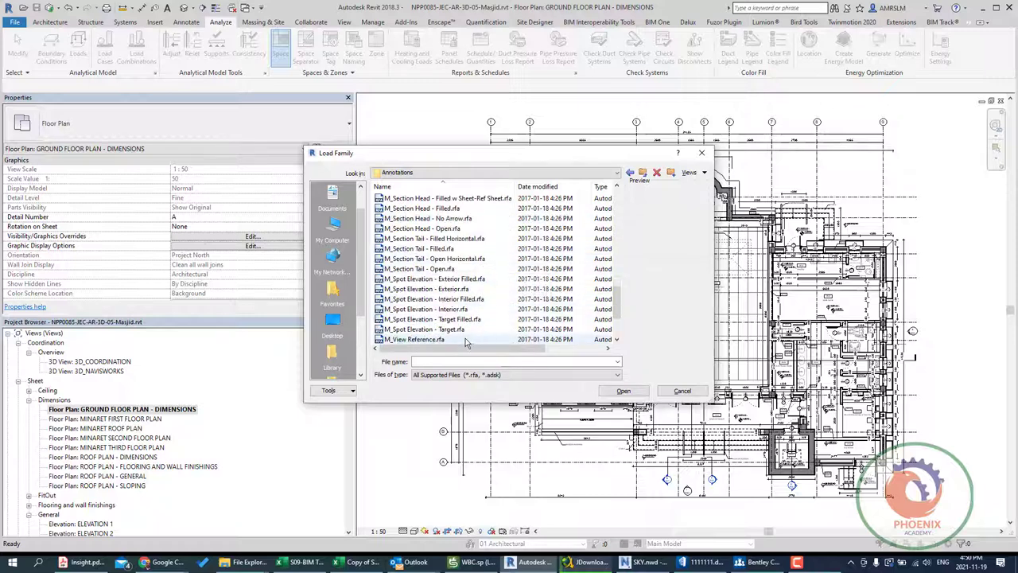
{"action": "scroll", "coordinate": [465, 338], "scroll_direction": "up", "scroll_amount": 2}
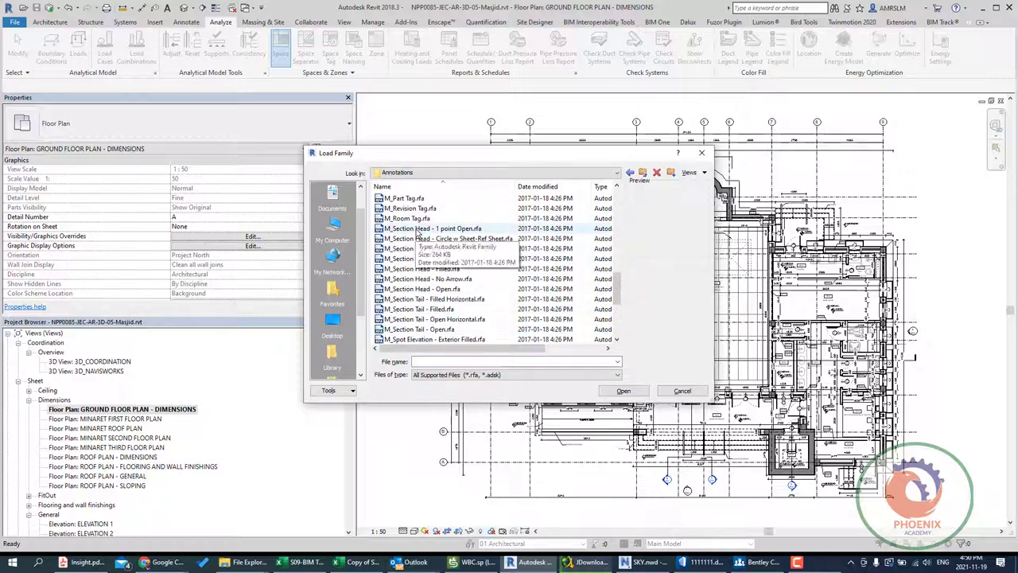
{"action": "scroll", "coordinate": [417, 231], "scroll_direction": "up", "scroll_amount": 5}
{"action": "double_click", "coordinate": [407, 200]}
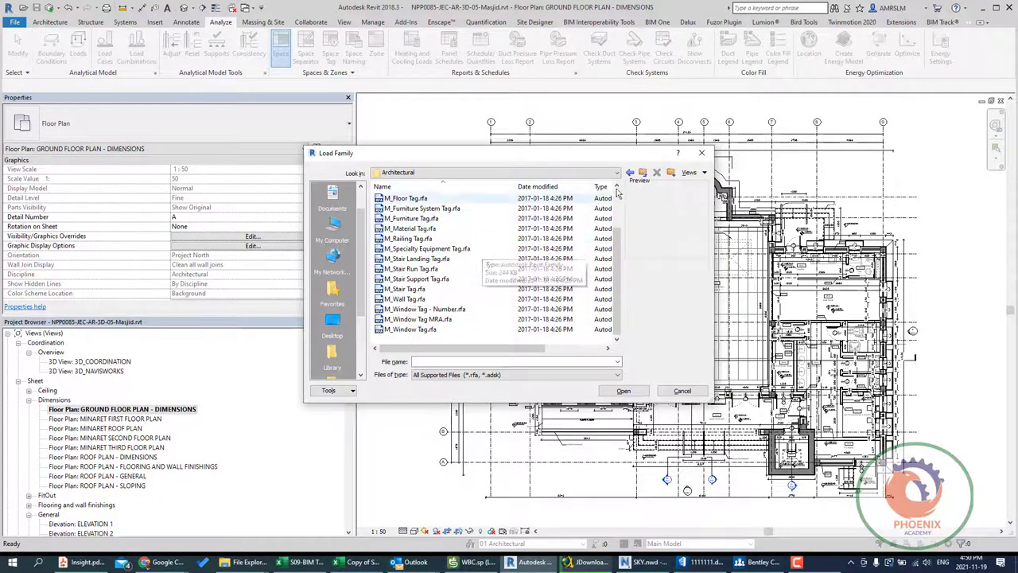
{"action": "left_click", "coordinate": [643, 172]}
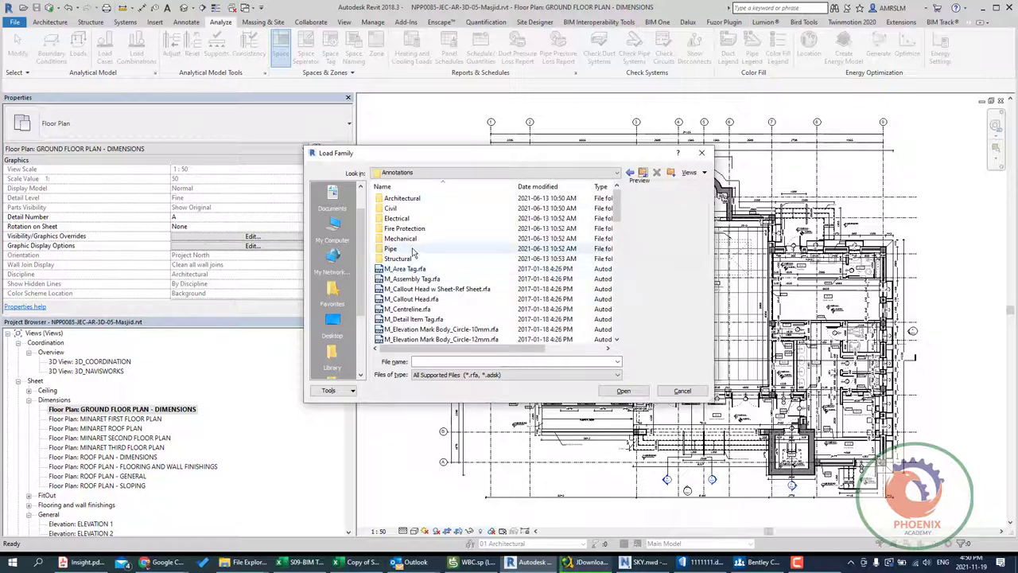
{"action": "double_click", "coordinate": [406, 238]}
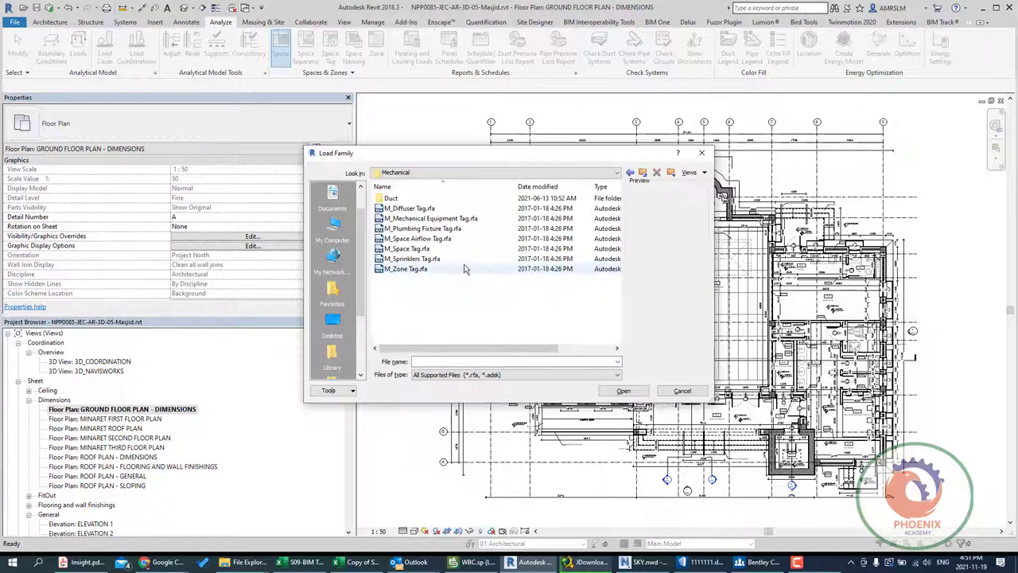
{"action": "left_click", "coordinate": [410, 249]}
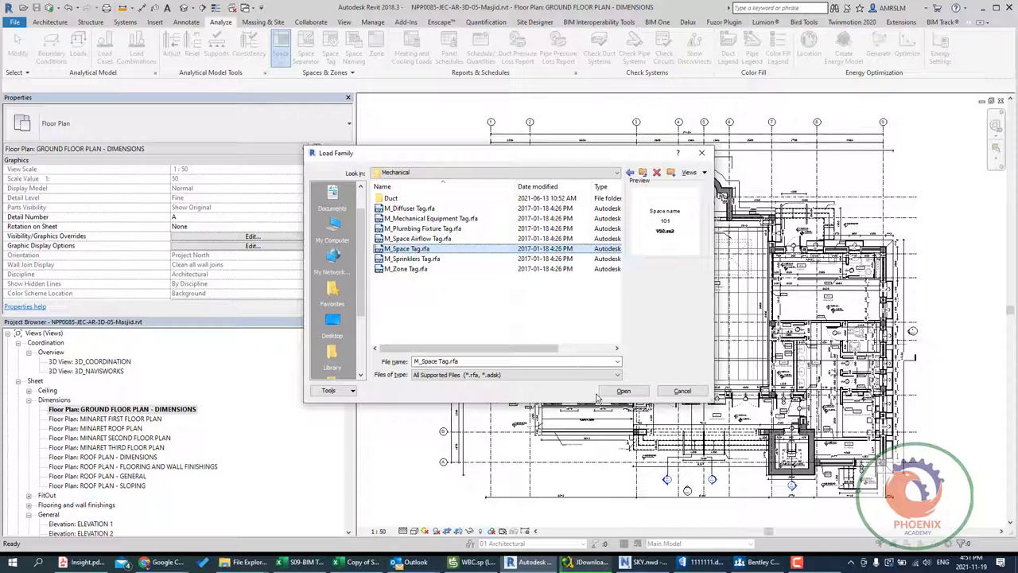
{"action": "left_click", "coordinate": [623, 390]}
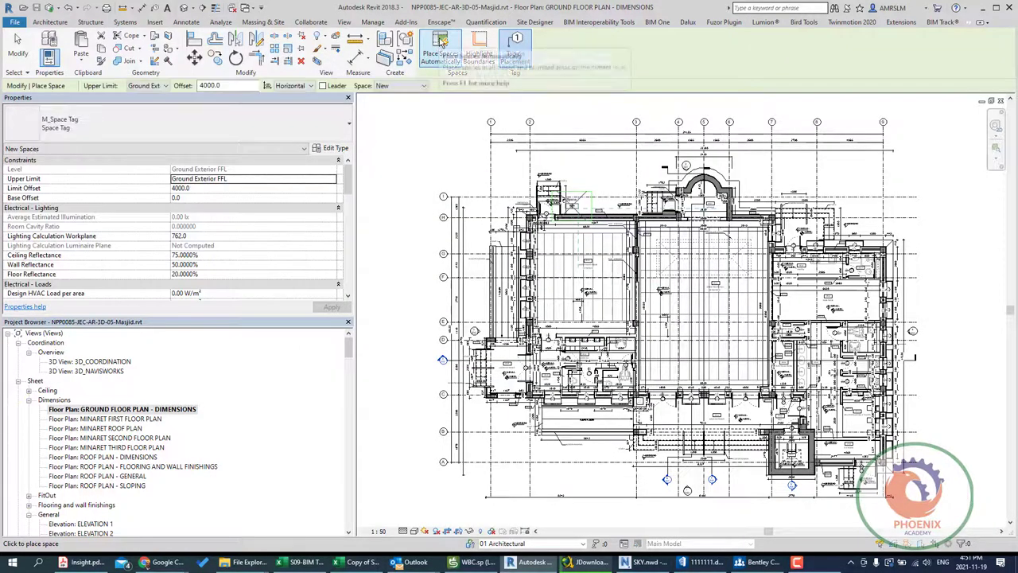
Automatically place spaces on the ground floor and MINARET FIRST FLOOR PLAN views
{"action": "left_click", "coordinate": [441, 41]}
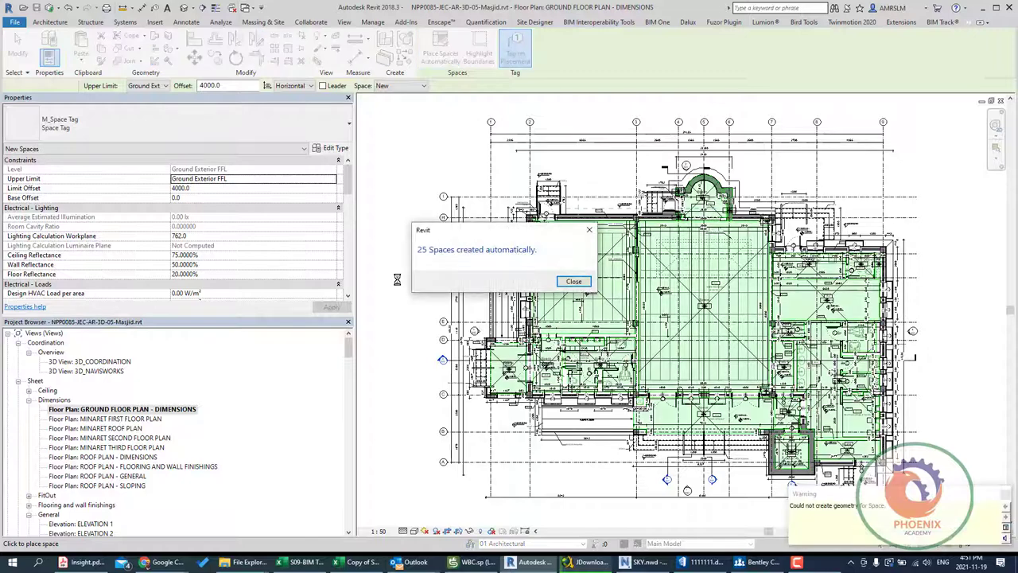
{"action": "left_click", "coordinate": [574, 280]}
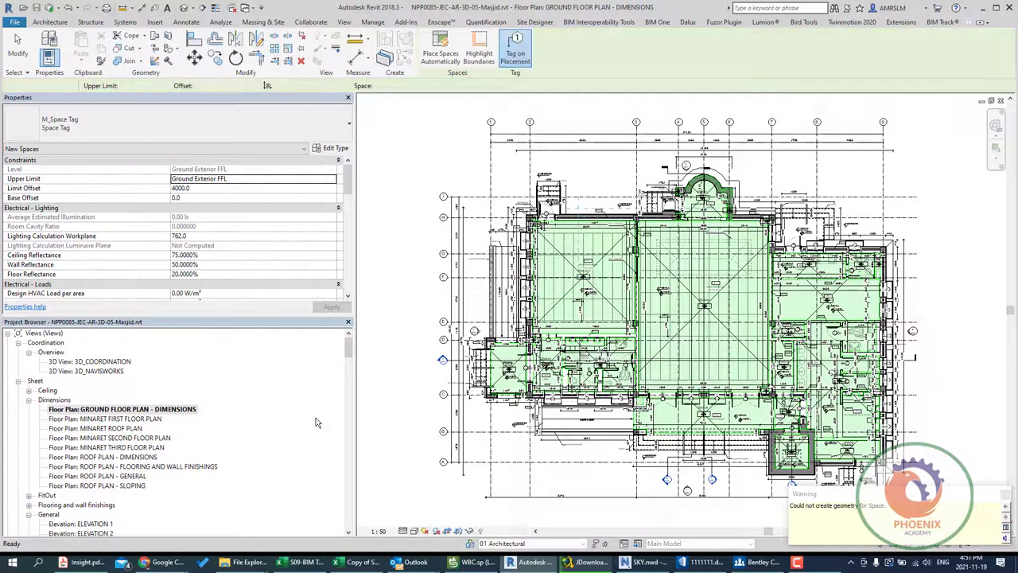
{"action": "key", "text": "Escape"}
{"action": "double_click", "coordinate": [126, 419]}
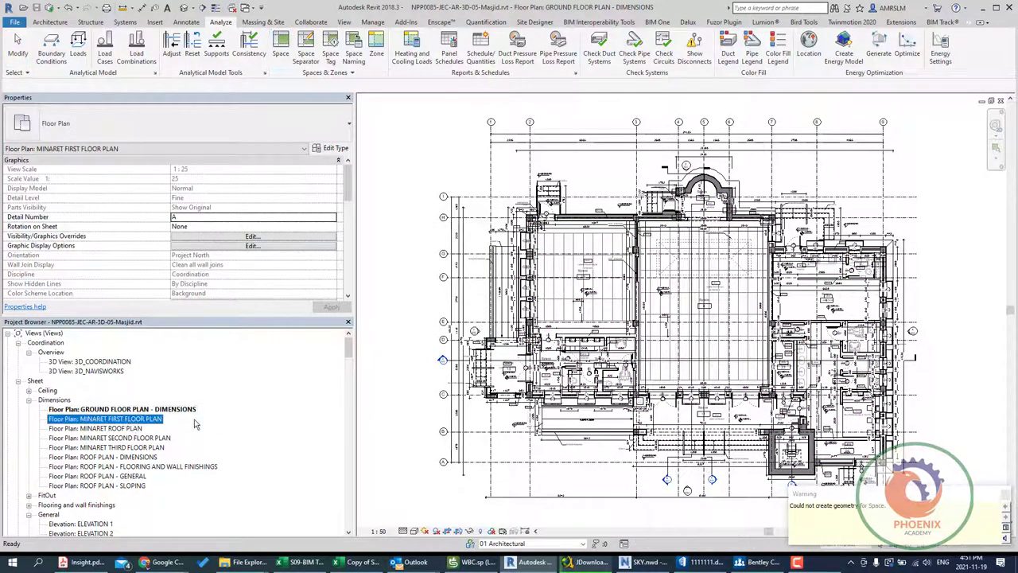
{"action": "left_click", "coordinate": [280, 48]}
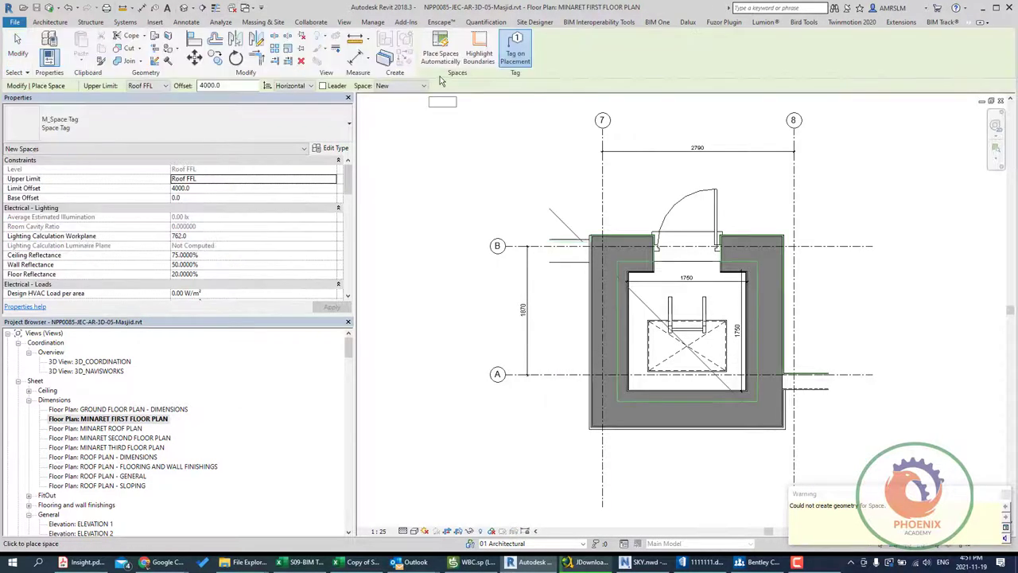
{"action": "left_click", "coordinate": [571, 282]}
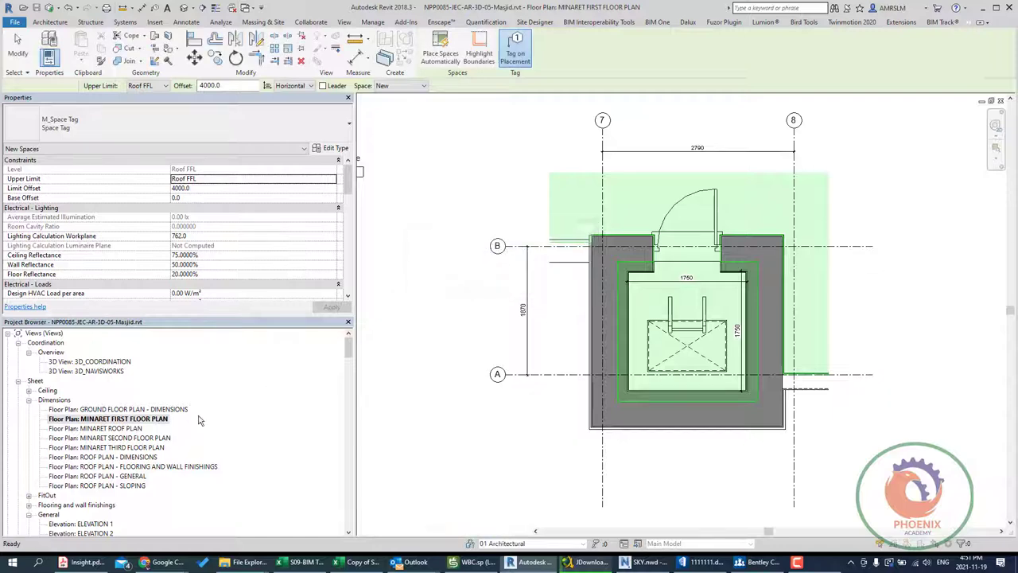
{"action": "key", "text": "Escape"}
Automatically place spaces in the MINARET ROOF PLAN view, creating 5 spaces
{"action": "left_click", "coordinate": [126, 429]}
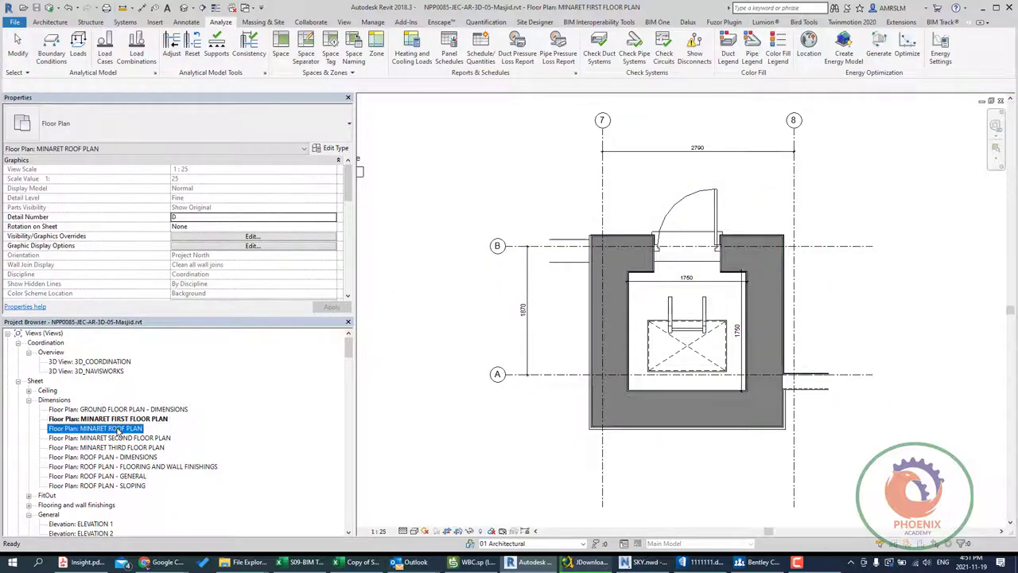
{"action": "double_click", "coordinate": [126, 429]}
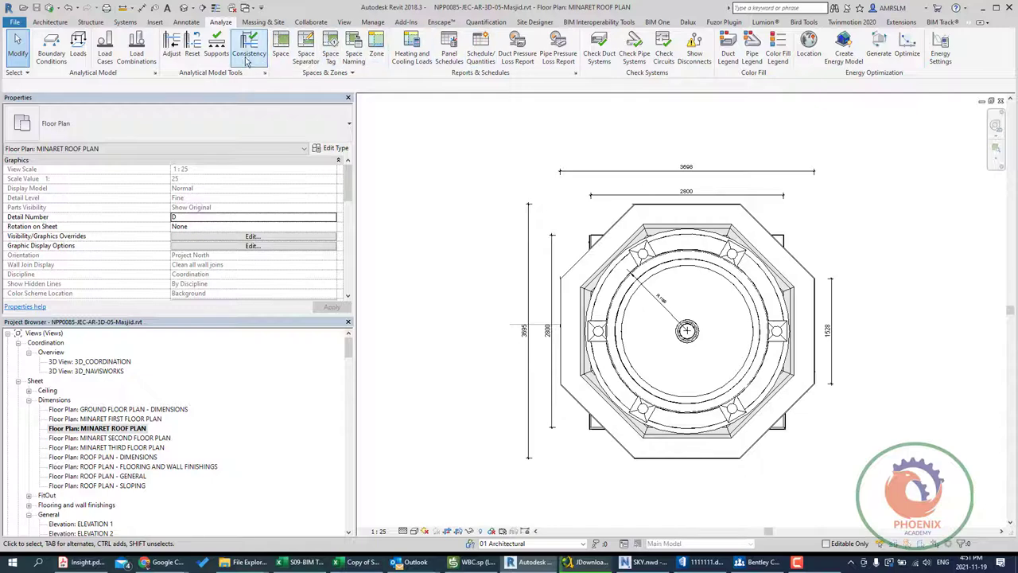
{"action": "left_click", "coordinate": [283, 43]}
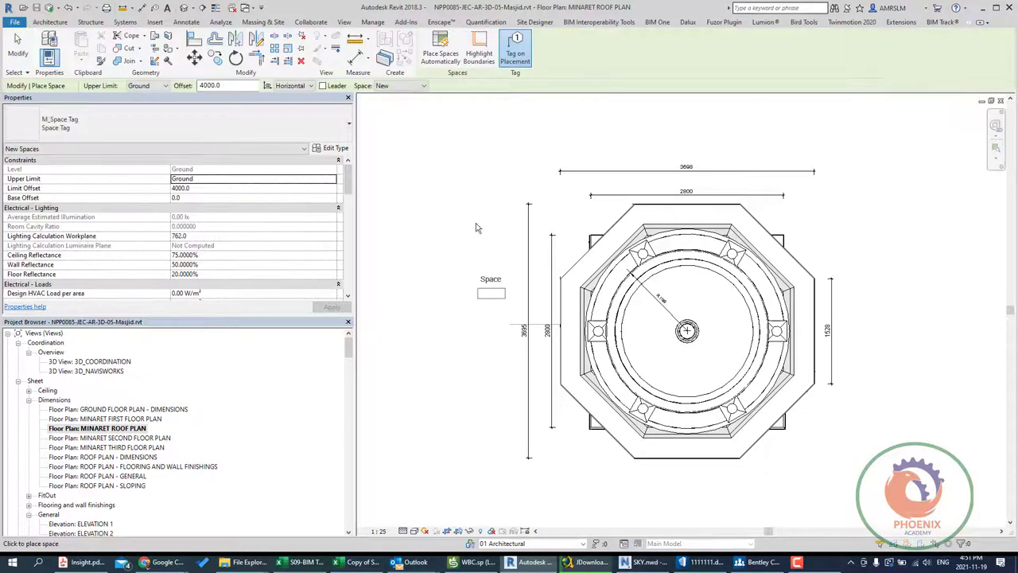
{"action": "left_click", "coordinate": [440, 54]}
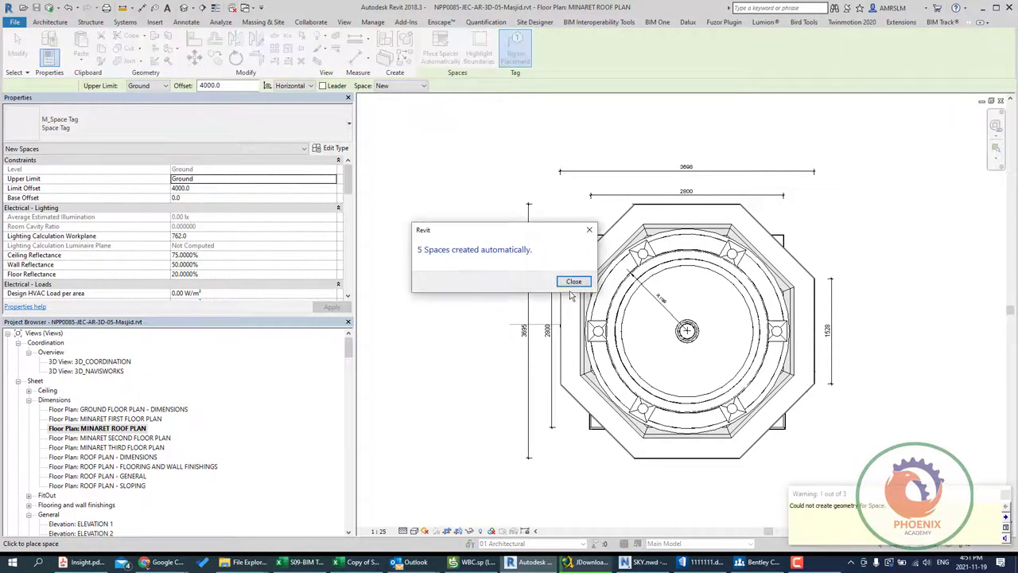
{"action": "left_click", "coordinate": [573, 281]}
{"action": "key", "text": "Escape"}
{"action": "key", "text": "Escape"}
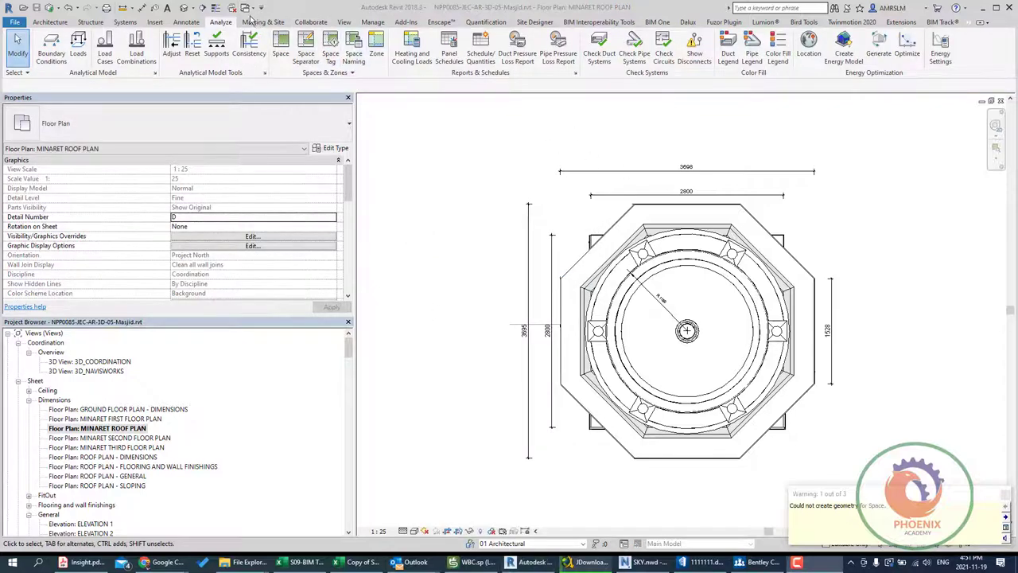
Replace the Boston project address with Qatar via the Location dialog's address search
{"action": "left_click", "coordinate": [809, 47]}
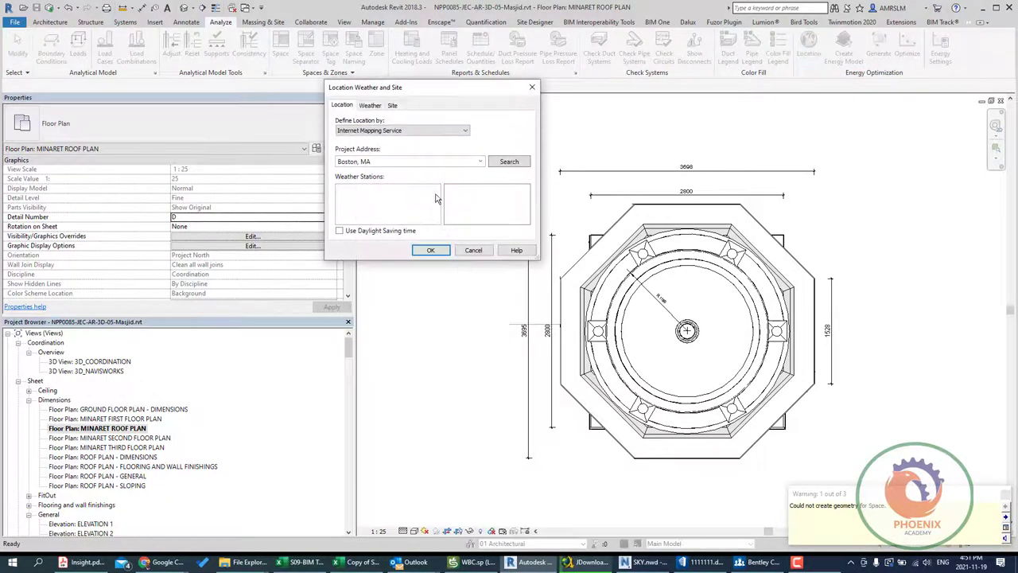
{"action": "left_click", "coordinate": [394, 160]}
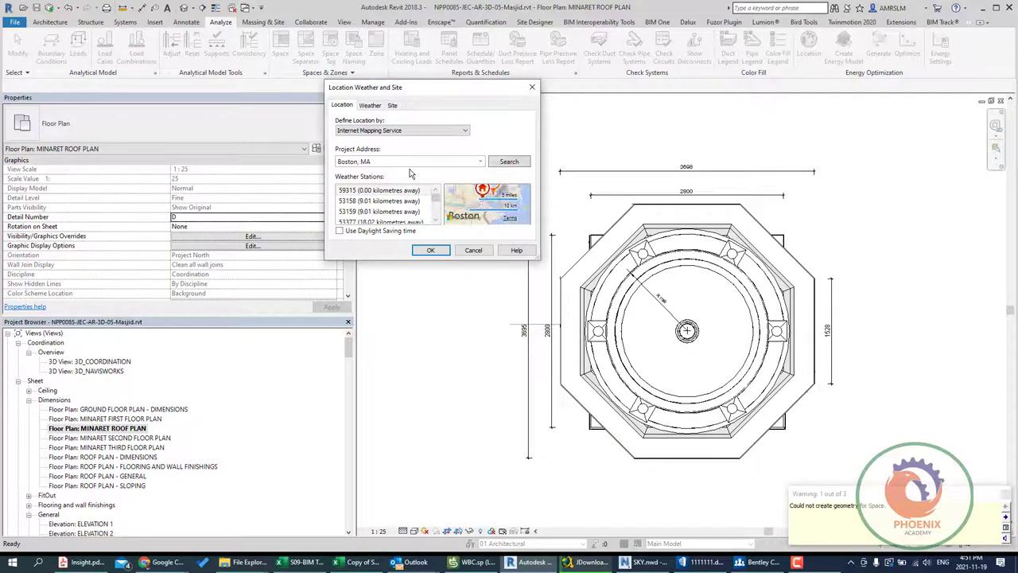
{"action": "type", "text": "qatar"}
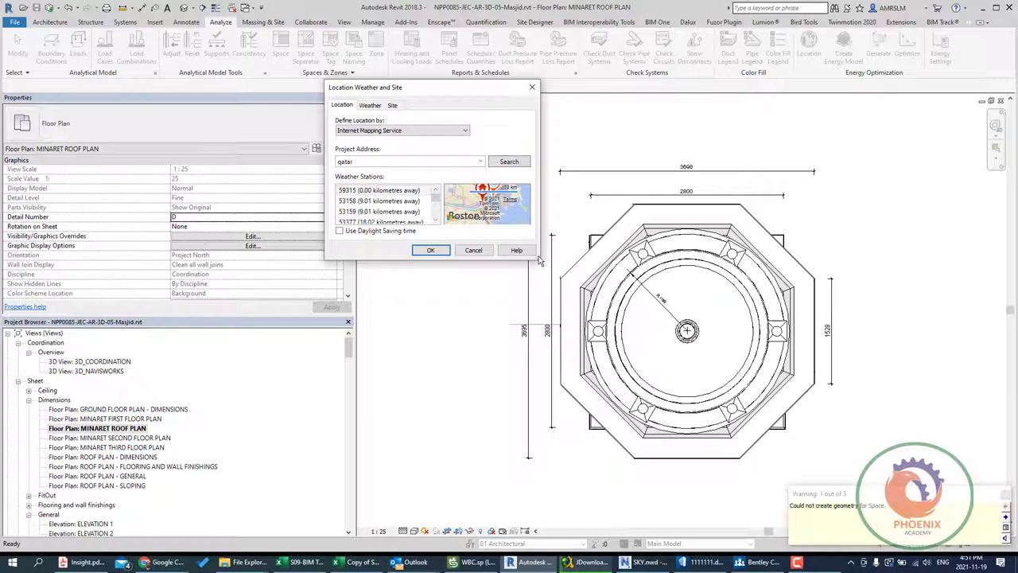
{"action": "left_click_drag", "start_coordinate": [540, 258], "coordinate": [803, 256]}
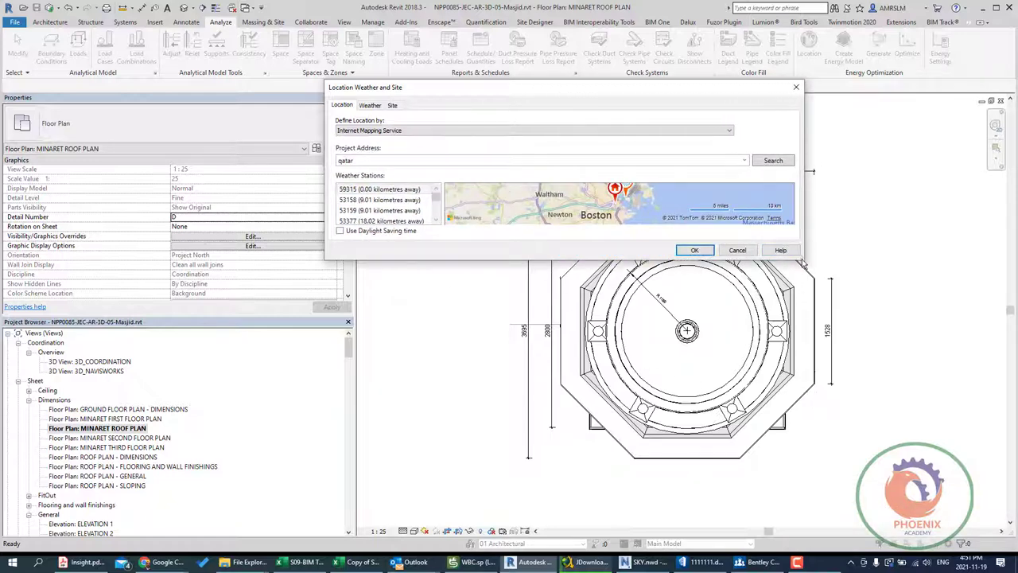
{"action": "left_click_drag", "start_coordinate": [803, 259], "coordinate": [801, 499]}
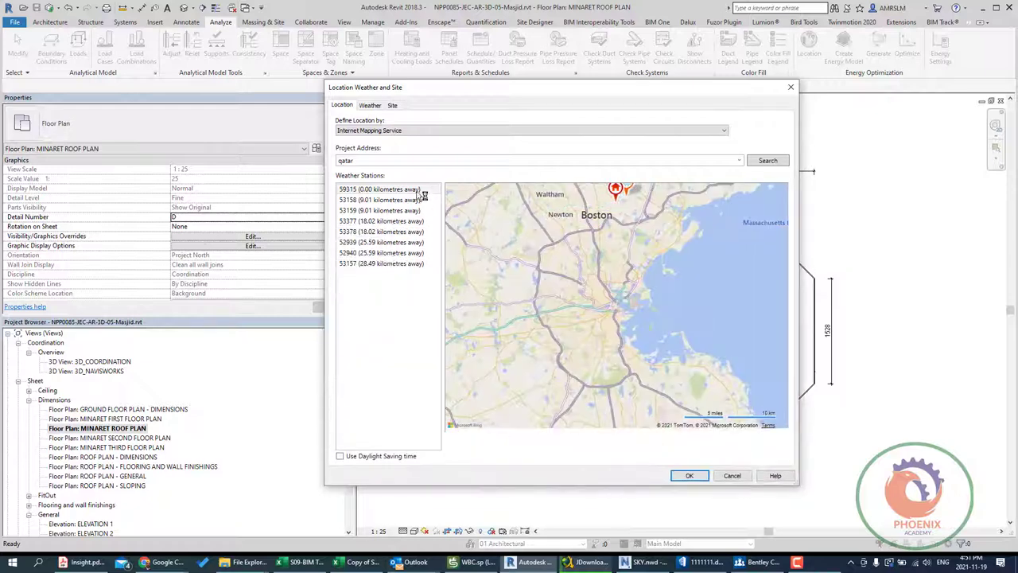
{"action": "left_click", "coordinate": [770, 161]}
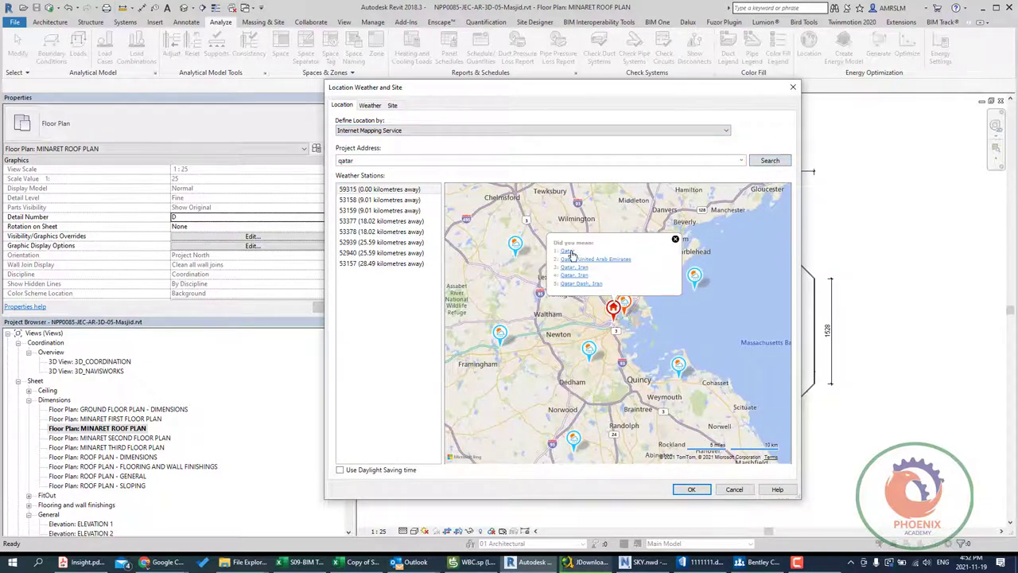
{"action": "left_click", "coordinate": [568, 251]}
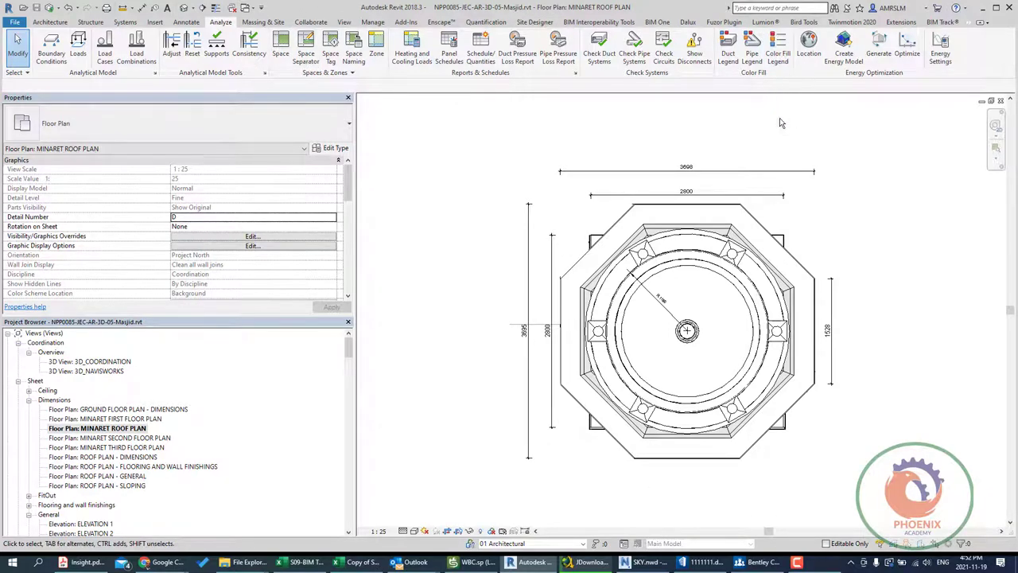
Create and update the energy analytical model, continuing past the linked-model warnings
{"action": "left_click", "coordinate": [843, 55]}
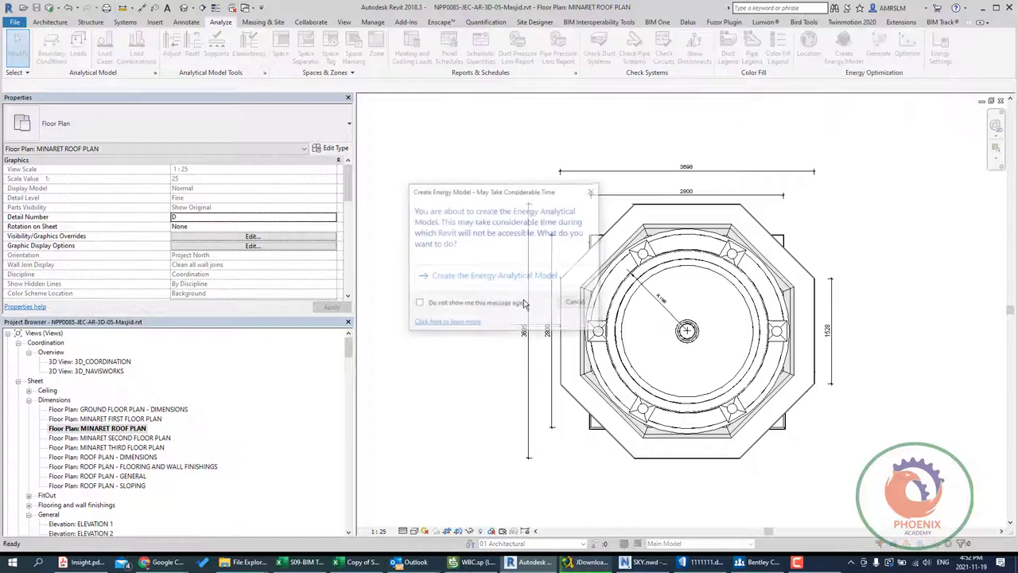
{"action": "left_click", "coordinate": [517, 276]}
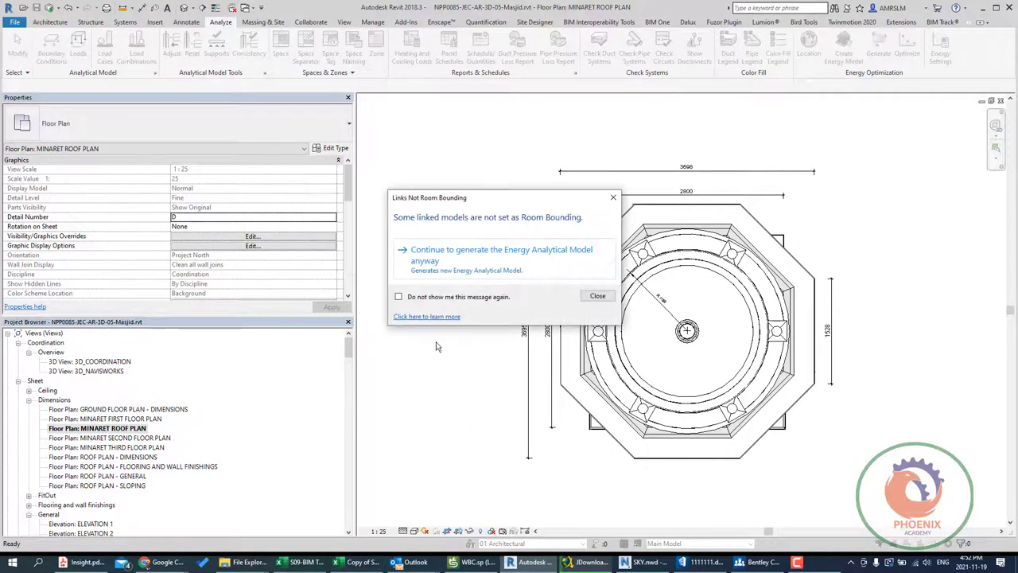
{"action": "left_click", "coordinate": [465, 265]}
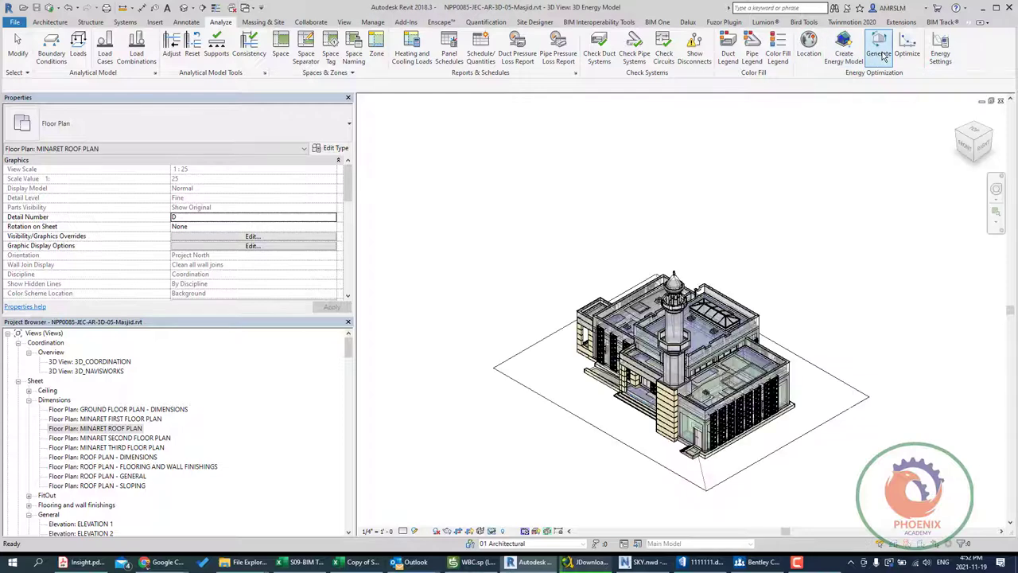
{"action": "left_click", "coordinate": [880, 54]}
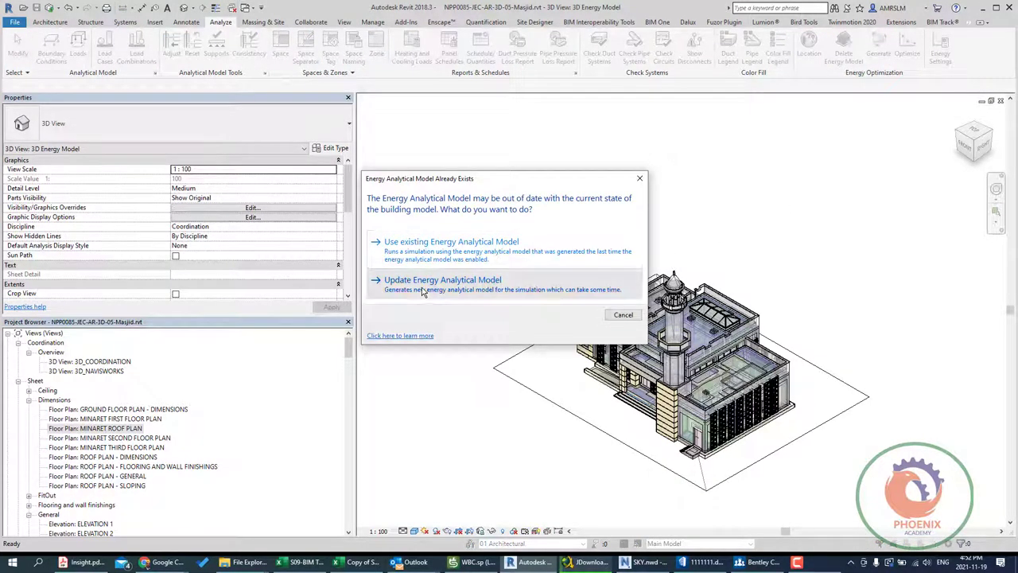
{"action": "left_click", "coordinate": [423, 293]}
{"action": "left_click", "coordinate": [504, 269]}
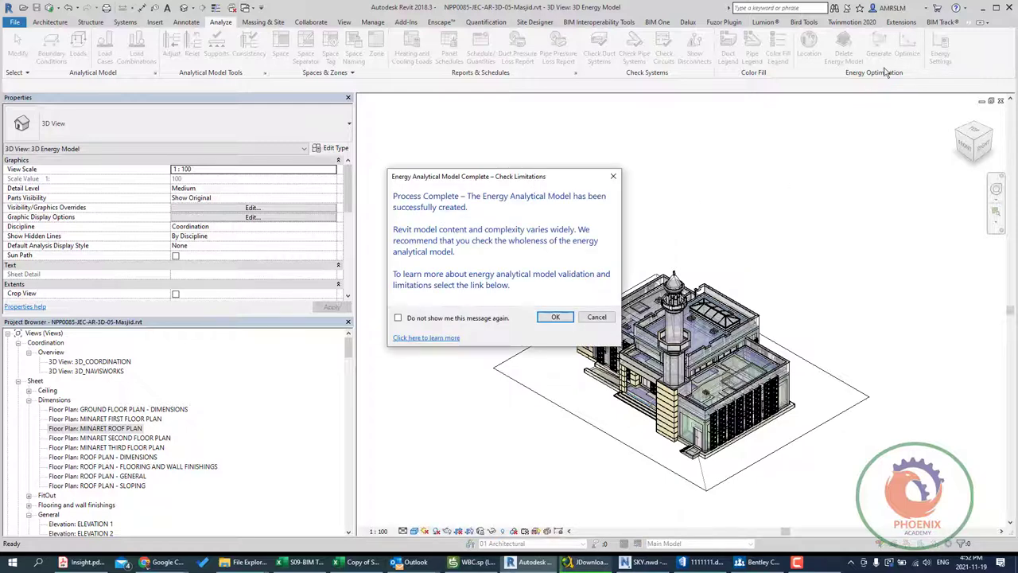
{"action": "left_click", "coordinate": [556, 317]}
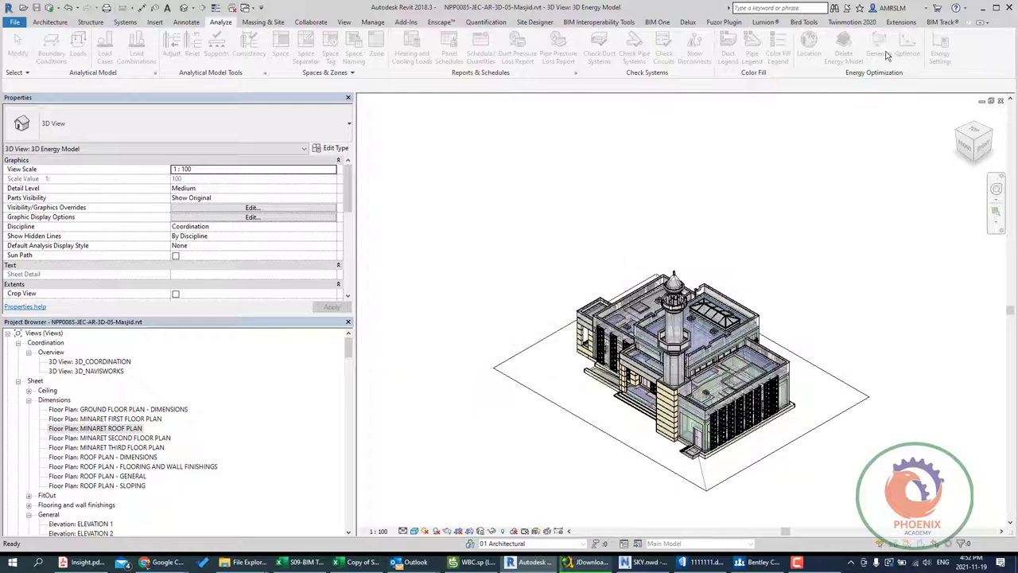
Send the energy model to Insight, accepting the additional terms, and return to Revit
{"action": "left_click", "coordinate": [878, 53]}
{"action": "left_click", "coordinate": [555, 382]}
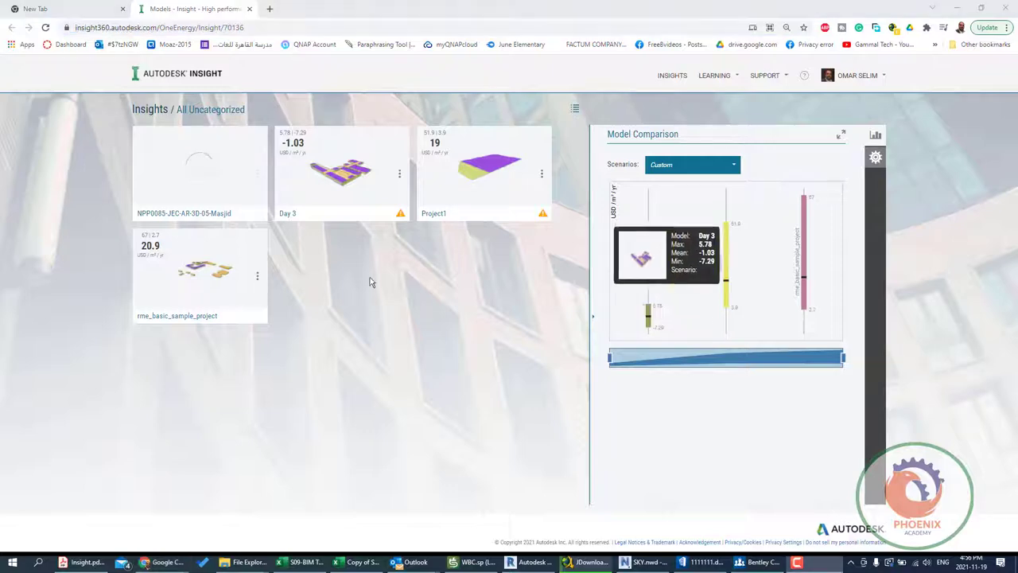
{"action": "left_click", "coordinate": [956, 9]}
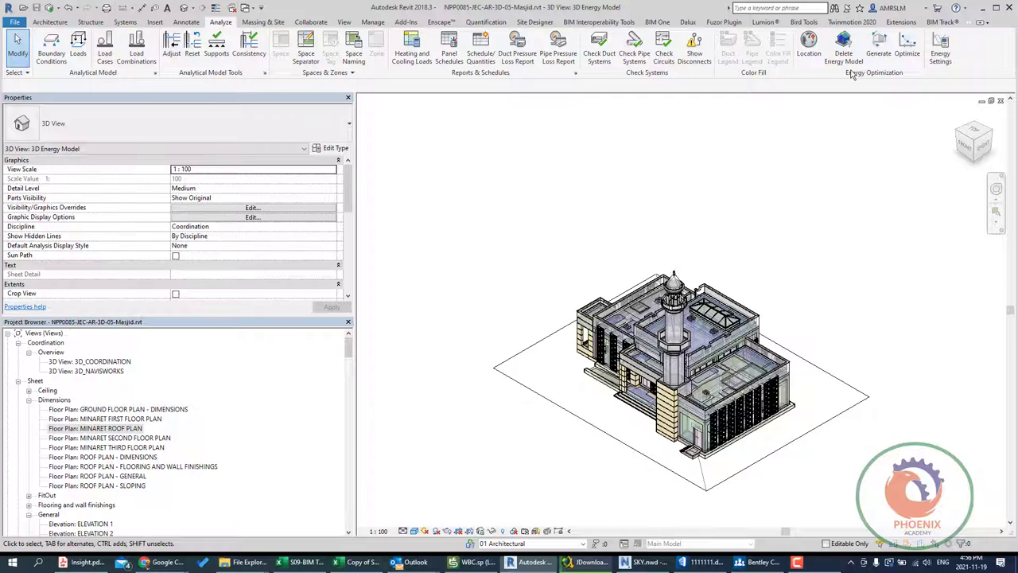
{"action": "left_click", "coordinate": [941, 48]}
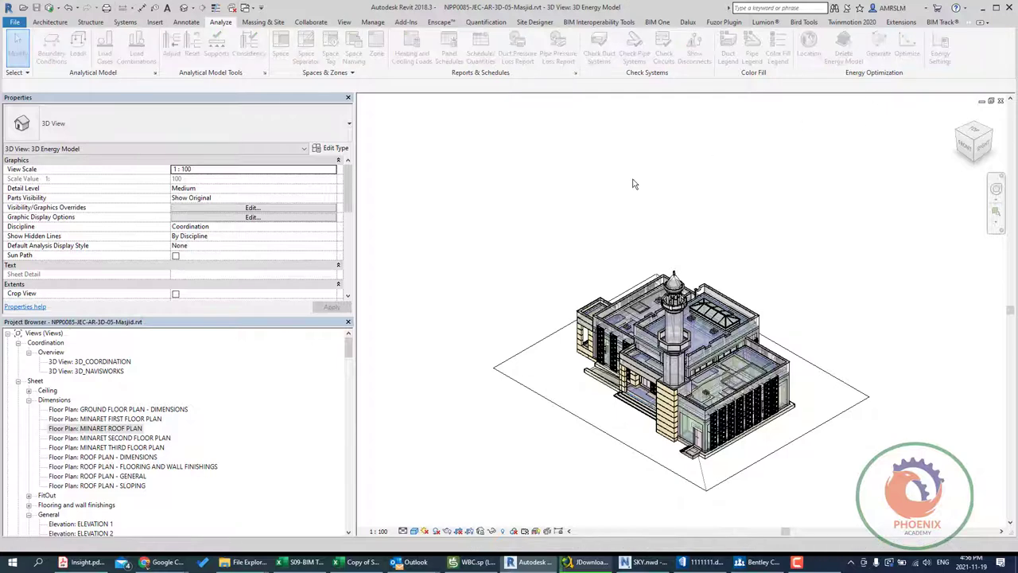
Keep Energy Settings at building elements mode, Ground plane and New Construction phase
{"action": "left_click_drag", "start_coordinate": [234, 158], "coordinate": [473, 104]}
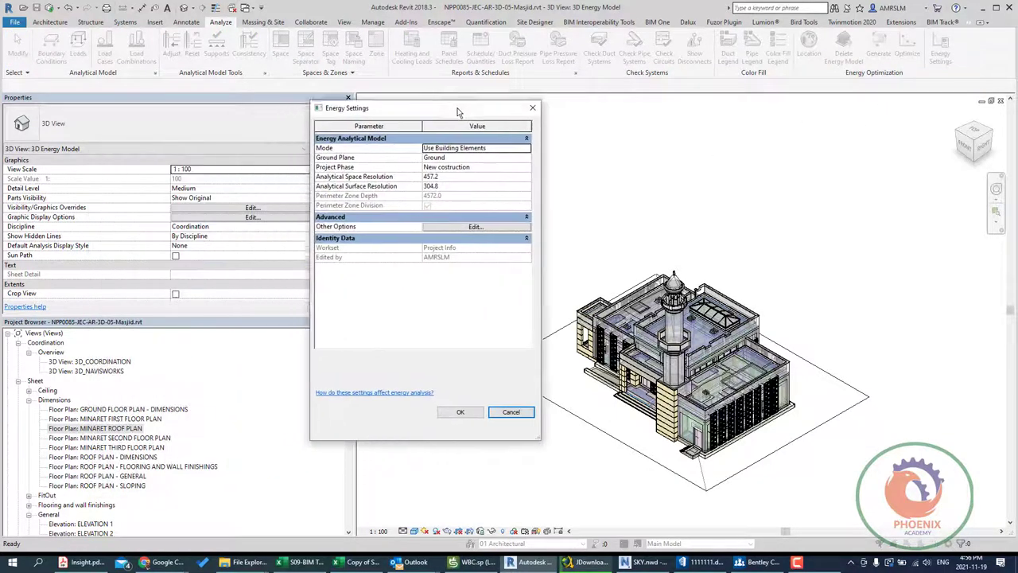
{"action": "left_click", "coordinate": [552, 146]}
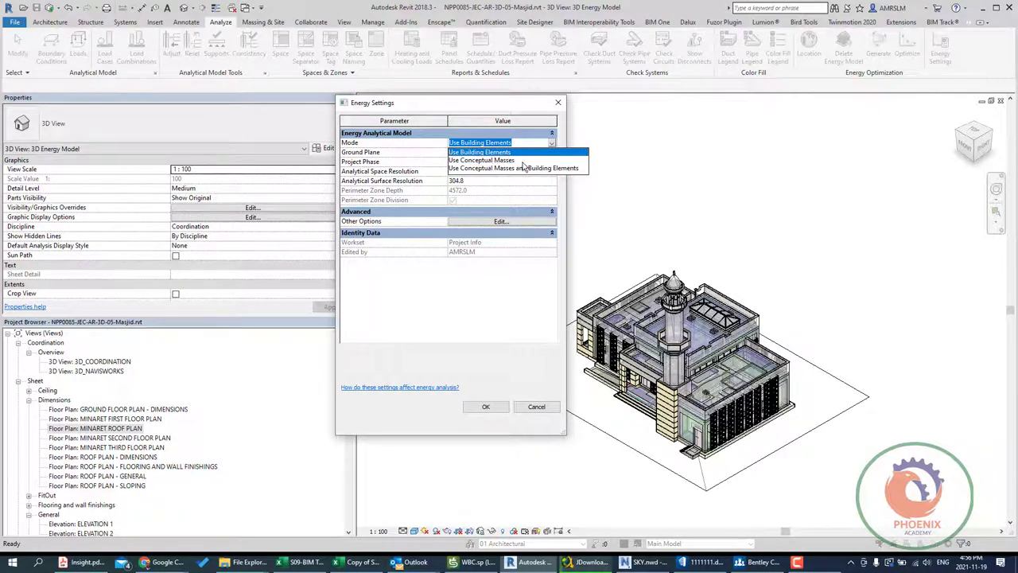
{"action": "left_click", "coordinate": [565, 195]}
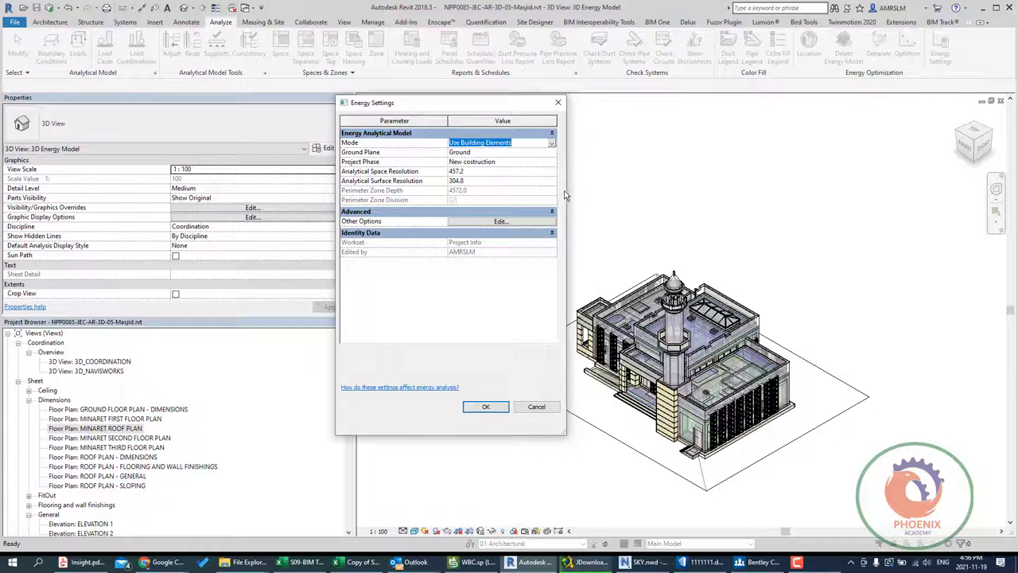
{"action": "left_click", "coordinate": [549, 154]}
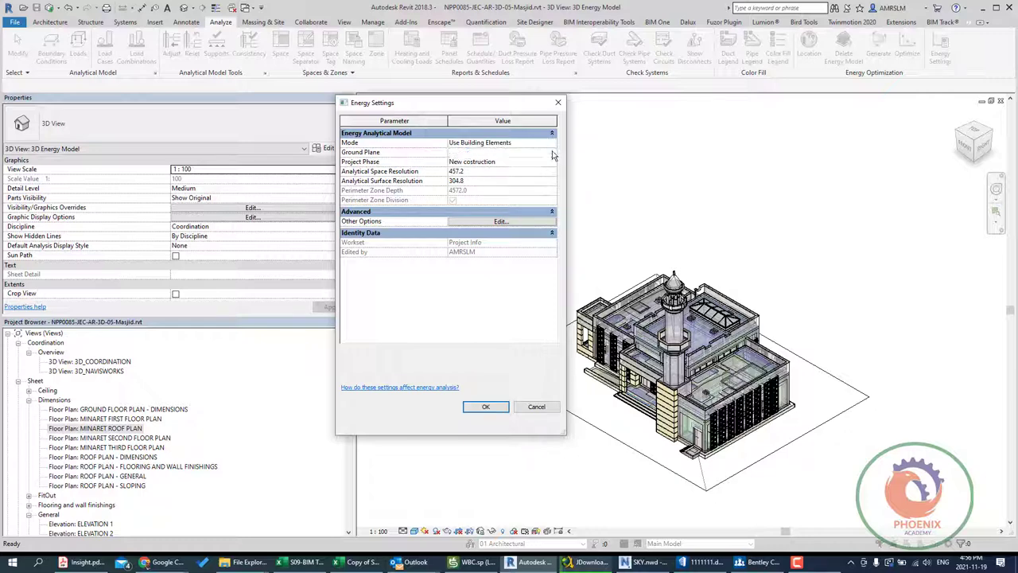
{"action": "left_click", "coordinate": [552, 156]}
{"action": "left_click", "coordinate": [552, 155]}
{"action": "left_click", "coordinate": [547, 164]}
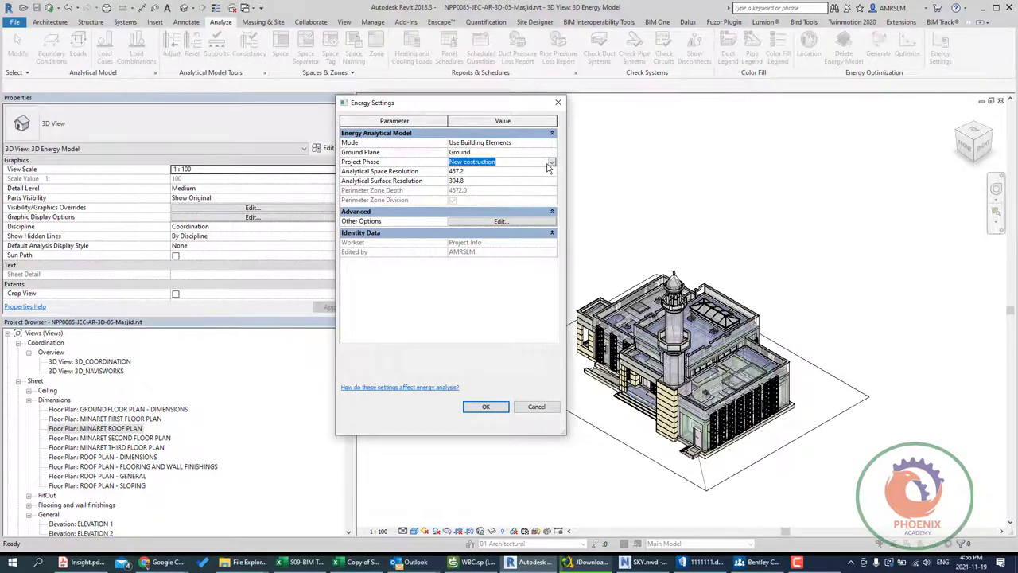
{"action": "left_click", "coordinate": [552, 163]}
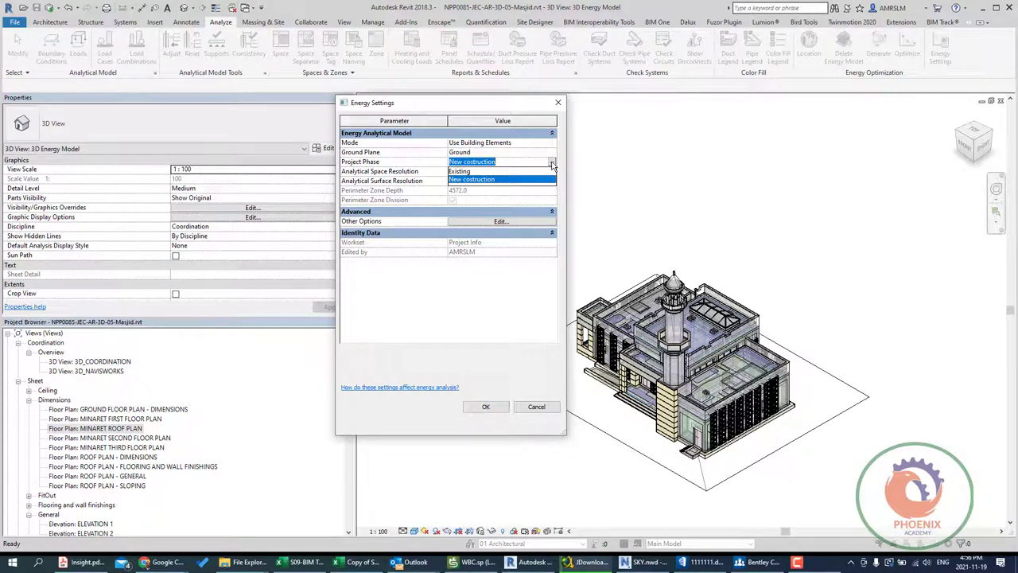
{"action": "left_click", "coordinate": [552, 163]}
{"action": "left_click", "coordinate": [552, 163]}
{"action": "left_click", "coordinate": [552, 163]}
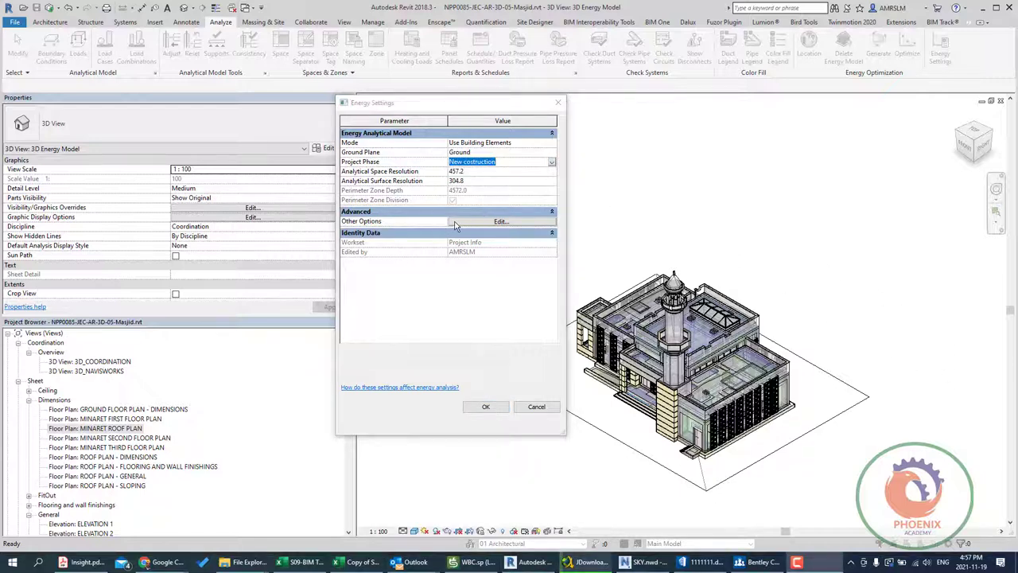
{"action": "left_click", "coordinate": [487, 221]}
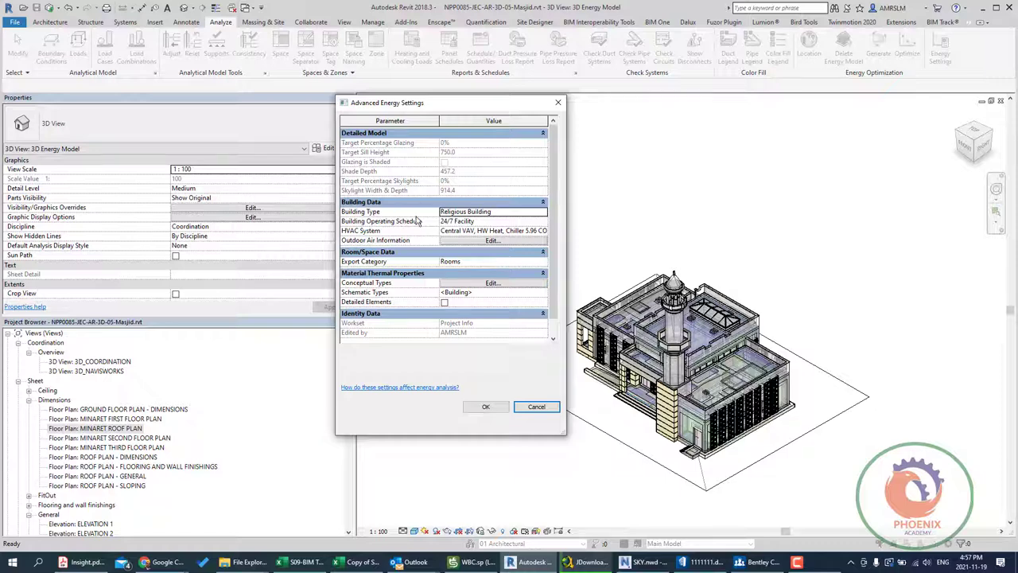
Keep Religious Building and a 24/7 Facility schedule, leaving HVAC and outdoor air unchanged
{"action": "left_click", "coordinate": [544, 212]}
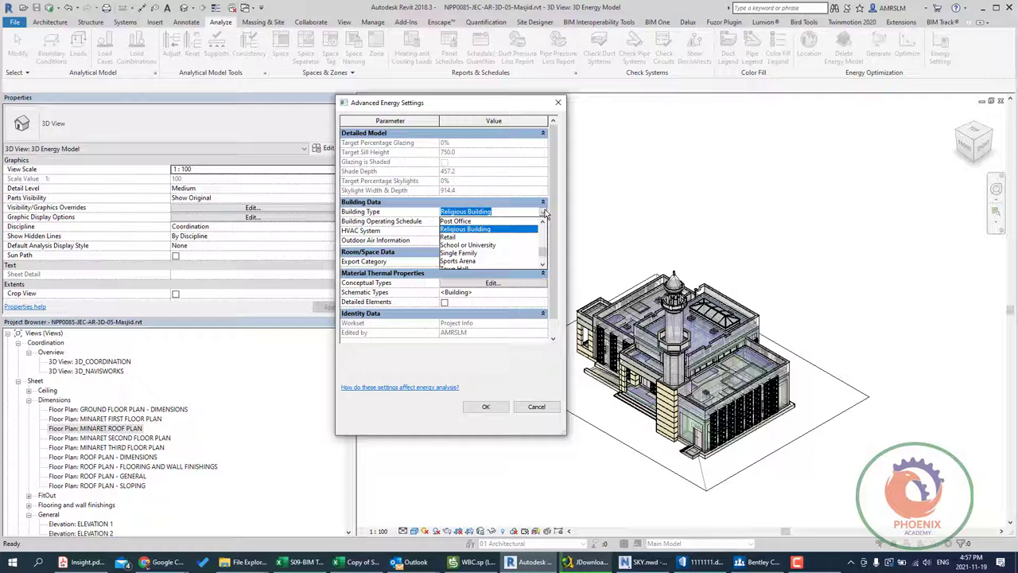
{"action": "left_click", "coordinate": [545, 211]}
{"action": "left_click", "coordinate": [498, 222]}
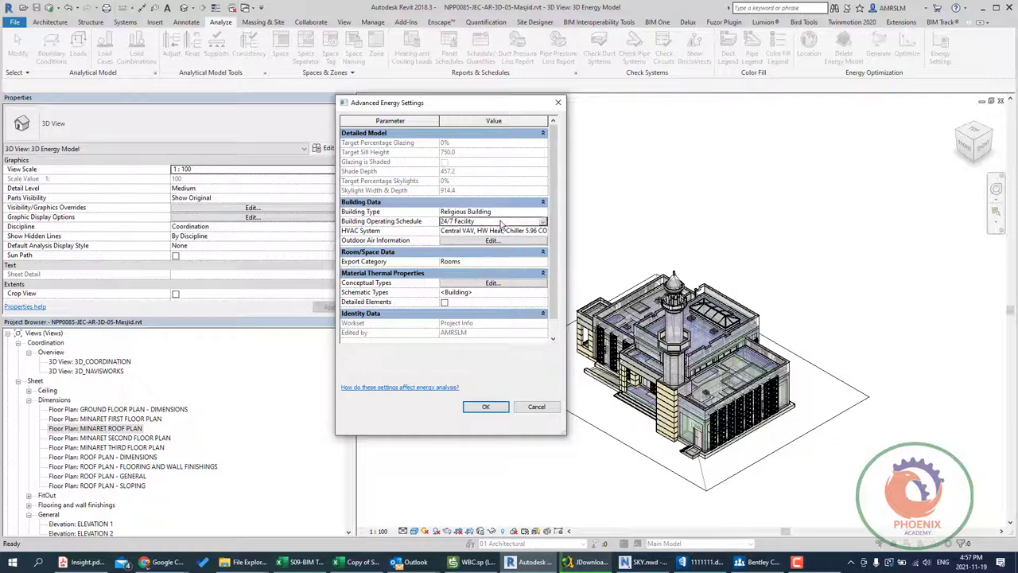
{"action": "left_click", "coordinate": [542, 223]}
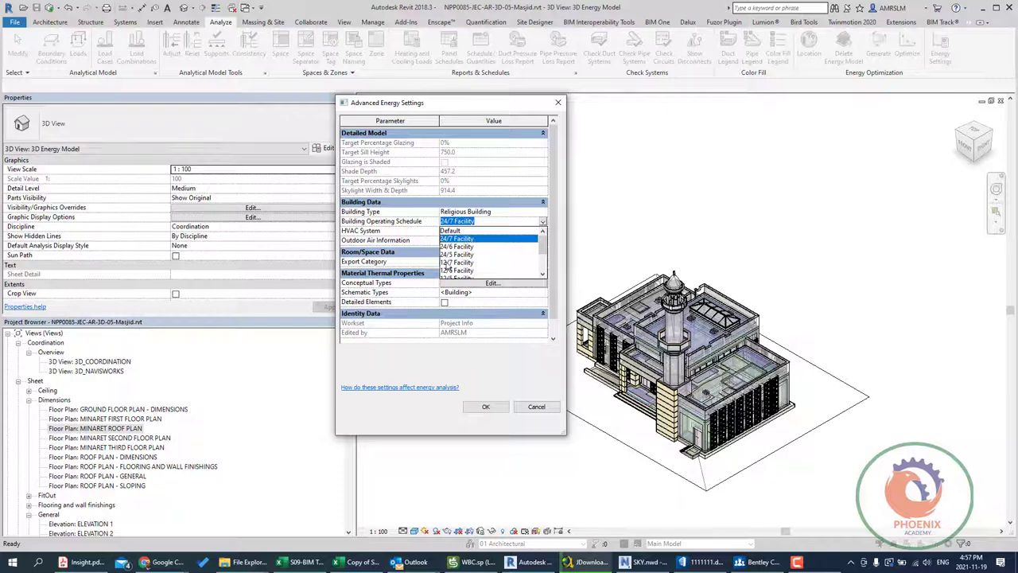
{"action": "scroll", "coordinate": [452, 265], "scroll_direction": "down", "scroll_amount": 2}
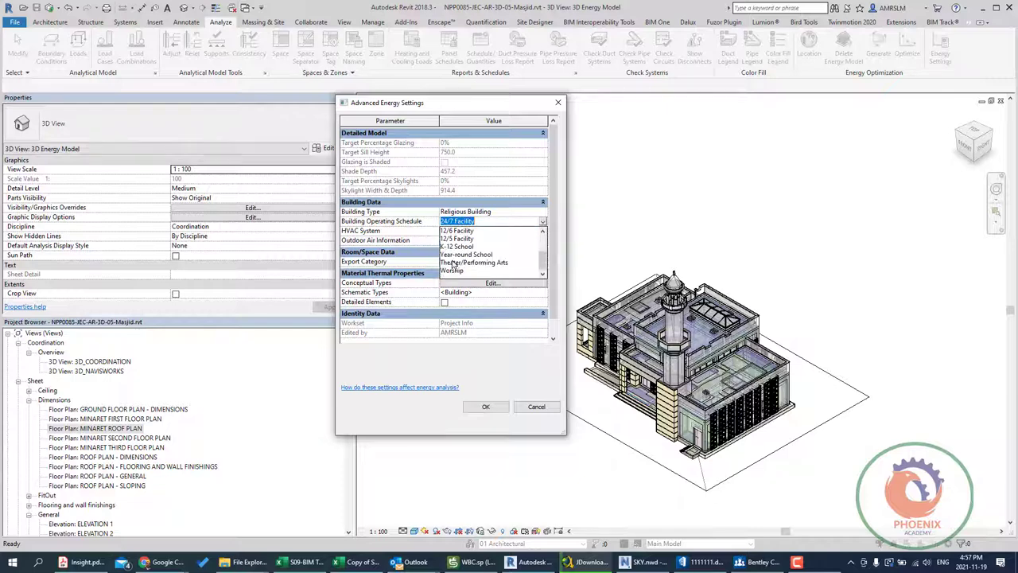
{"action": "left_click", "coordinate": [398, 230]}
{"action": "left_click", "coordinate": [399, 233]}
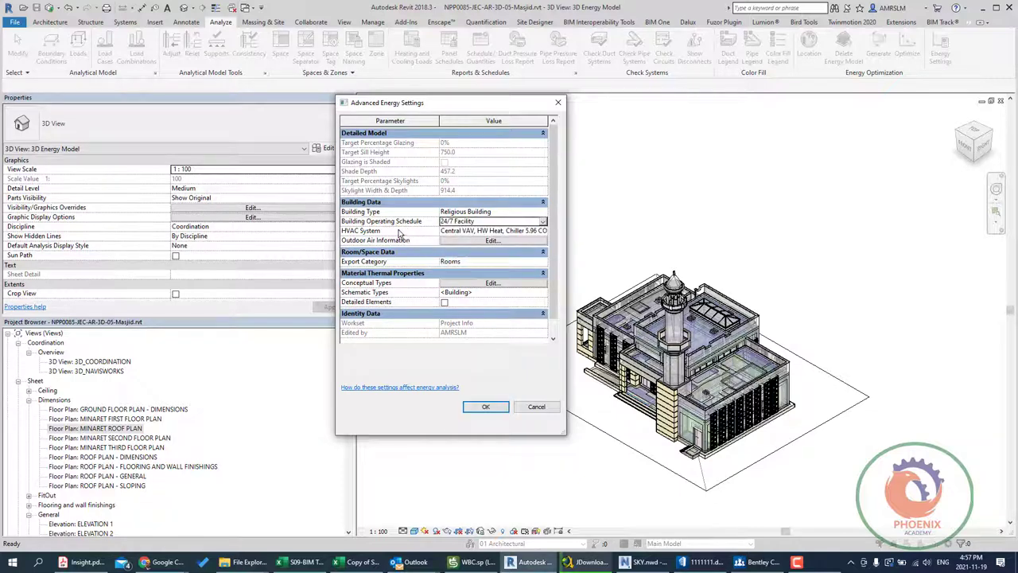
{"action": "left_click", "coordinate": [544, 230]}
{"action": "left_click", "coordinate": [544, 231]}
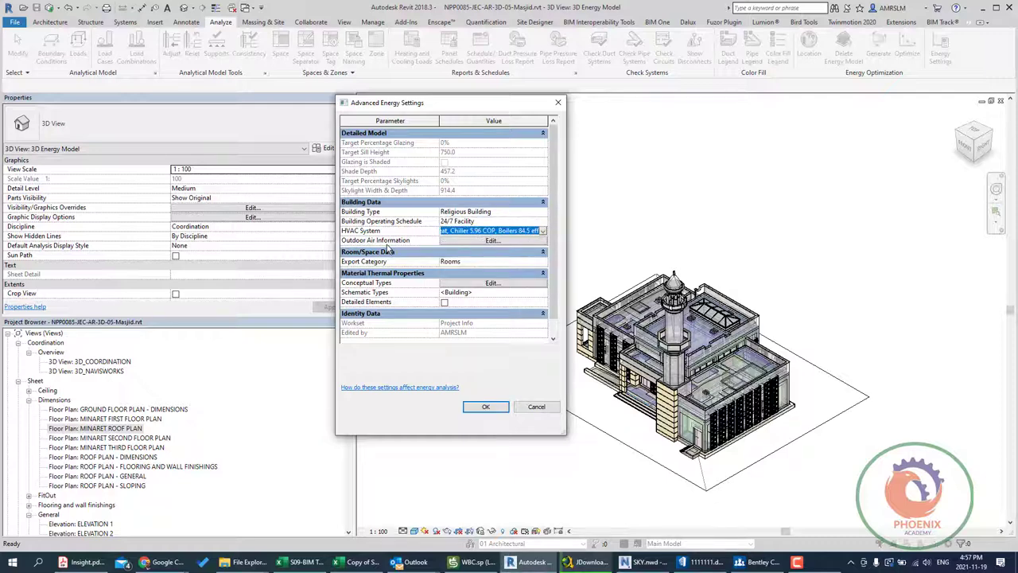
{"action": "left_click", "coordinate": [482, 241]}
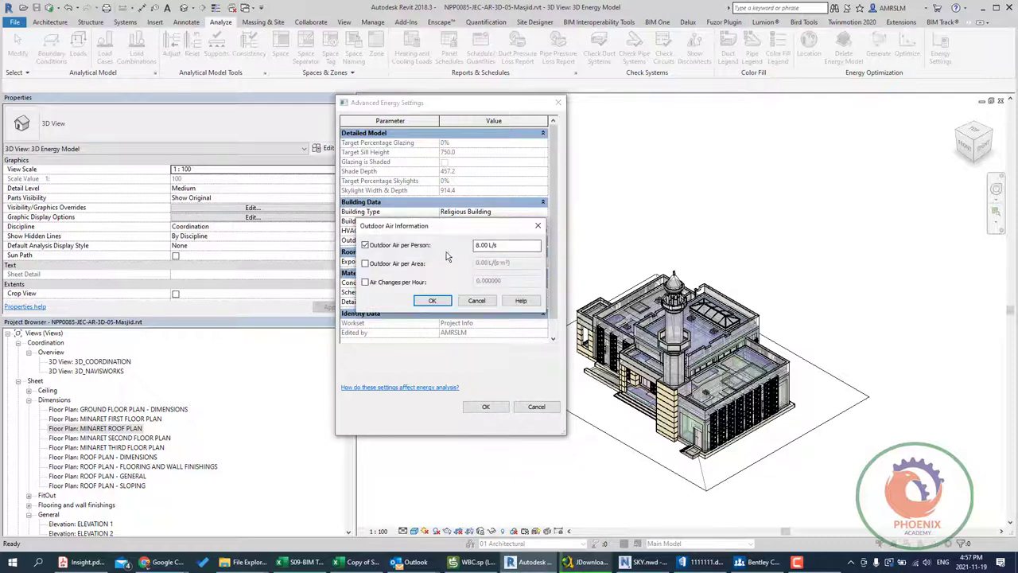
{"action": "left_click", "coordinate": [476, 301]}
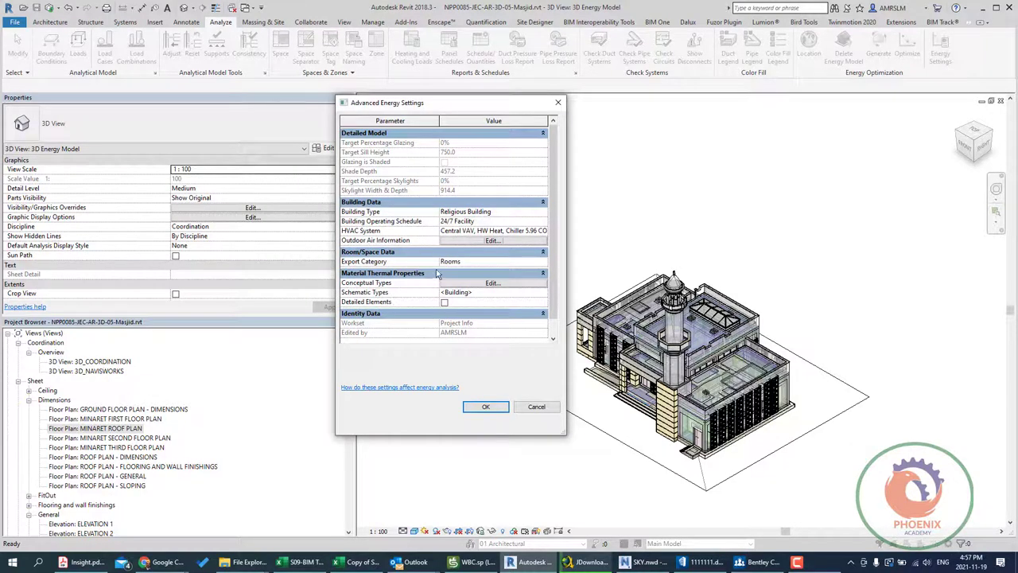
Change the Export Category from Rooms to Spaces
{"action": "left_click", "coordinate": [513, 265]}
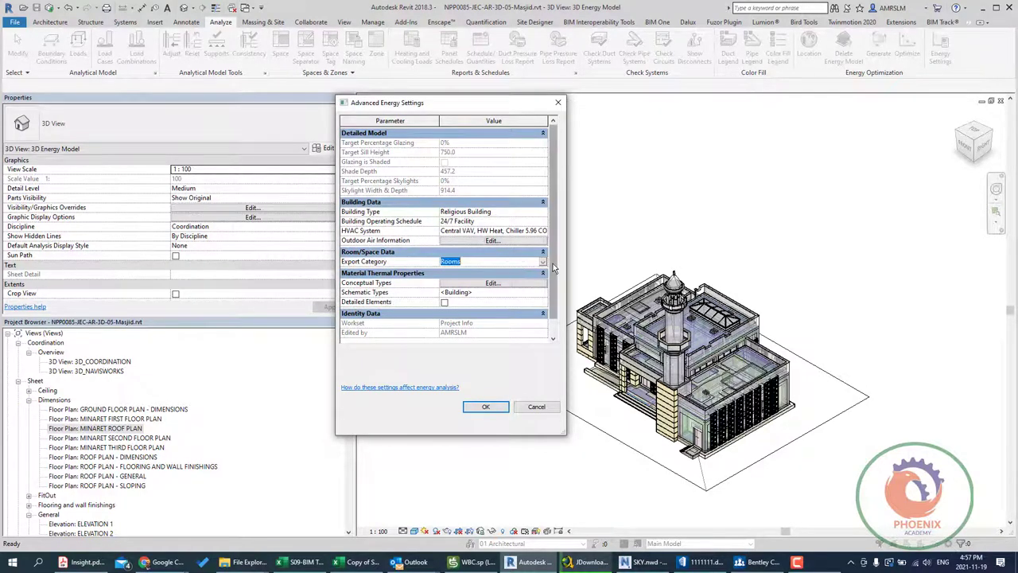
{"action": "left_click", "coordinate": [544, 264]}
{"action": "left_click", "coordinate": [510, 280]}
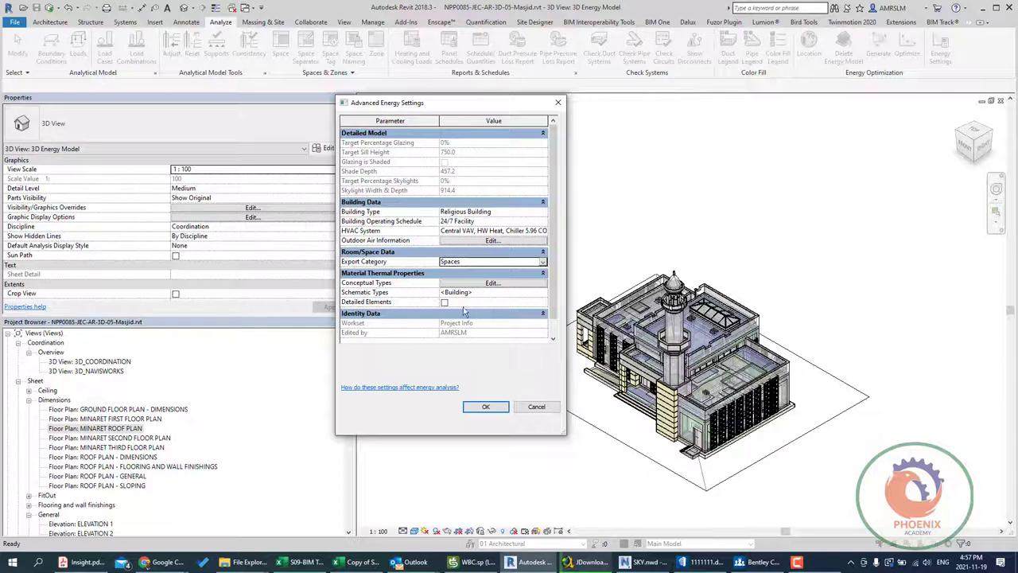
{"action": "left_click", "coordinate": [521, 284]}
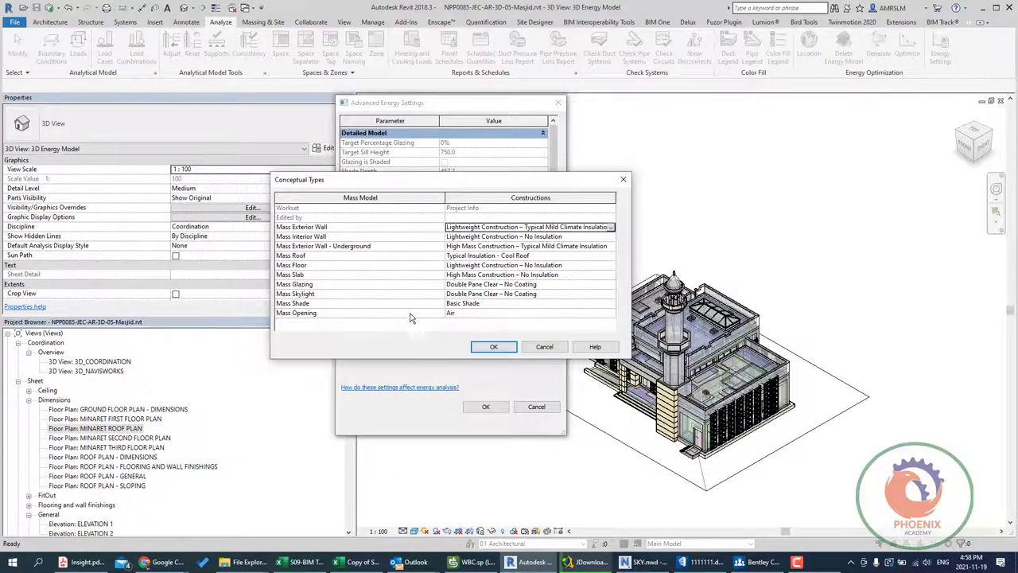
Override the roof and exterior wall schematic types, then confirm all energy settings dialogs
{"action": "left_click", "coordinate": [493, 346]}
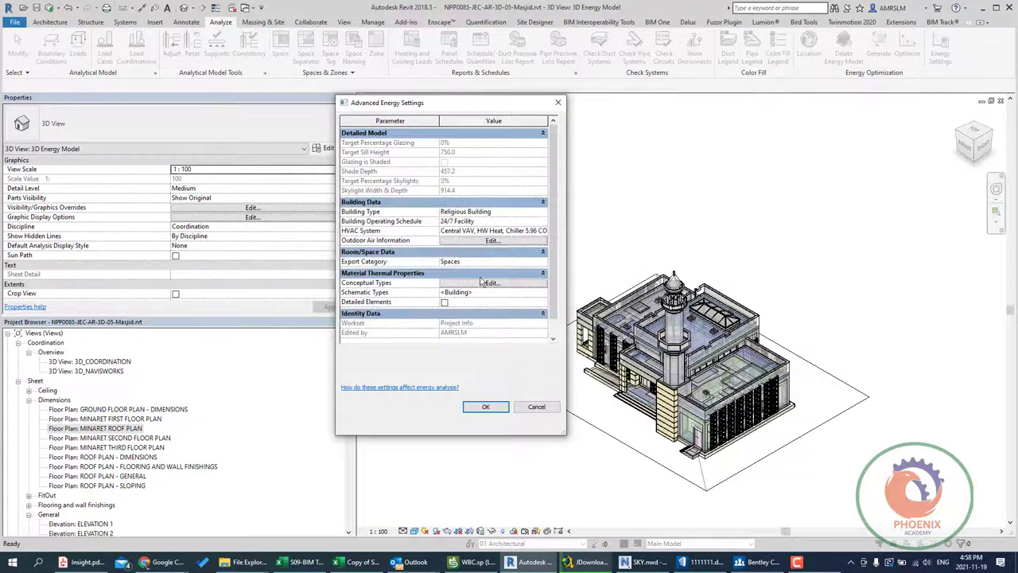
{"action": "left_click", "coordinate": [537, 293]}
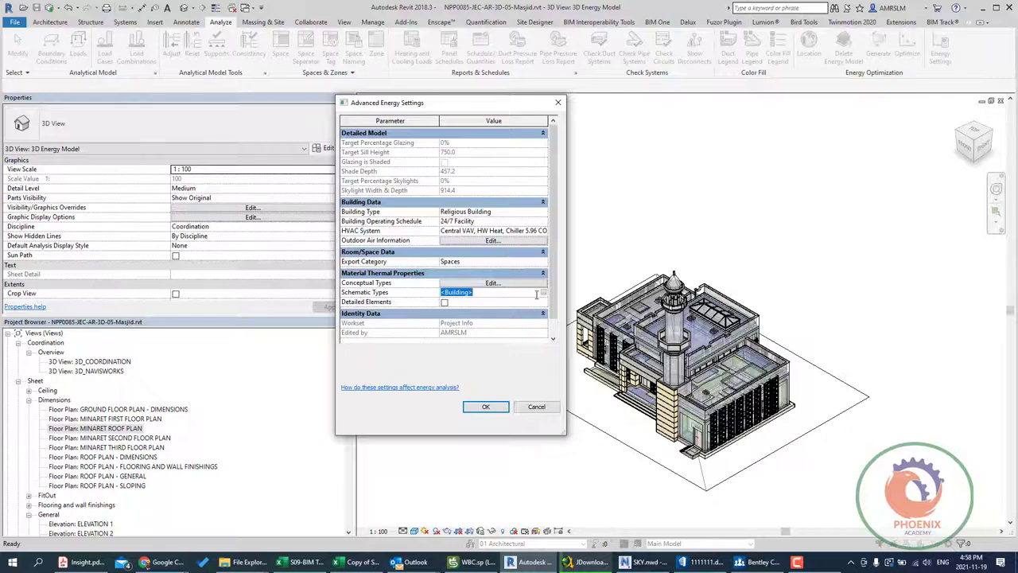
{"action": "left_click", "coordinate": [544, 293]}
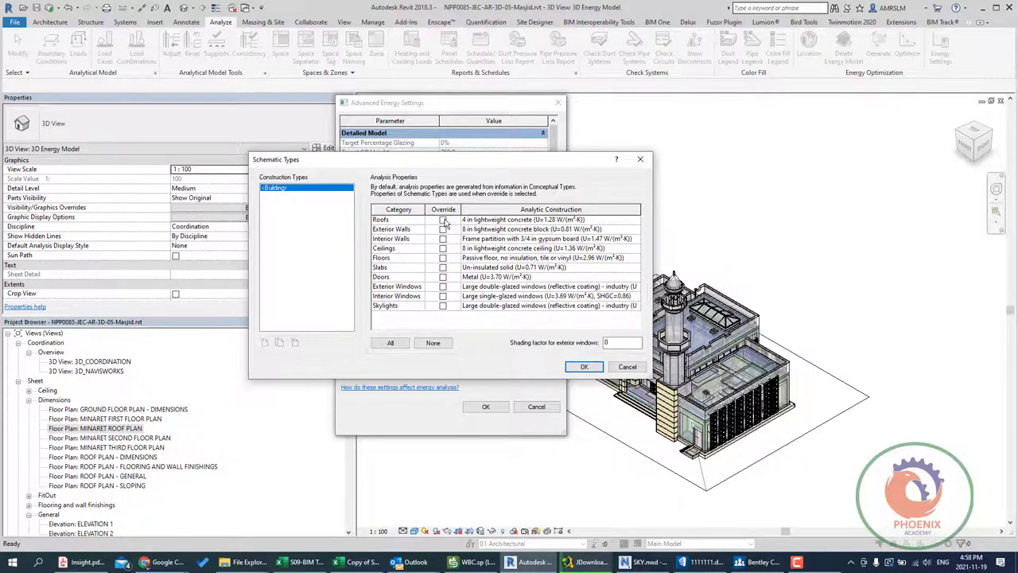
{"action": "left_click", "coordinate": [443, 221]}
{"action": "left_click", "coordinate": [443, 229]}
{"action": "left_click", "coordinate": [585, 366]}
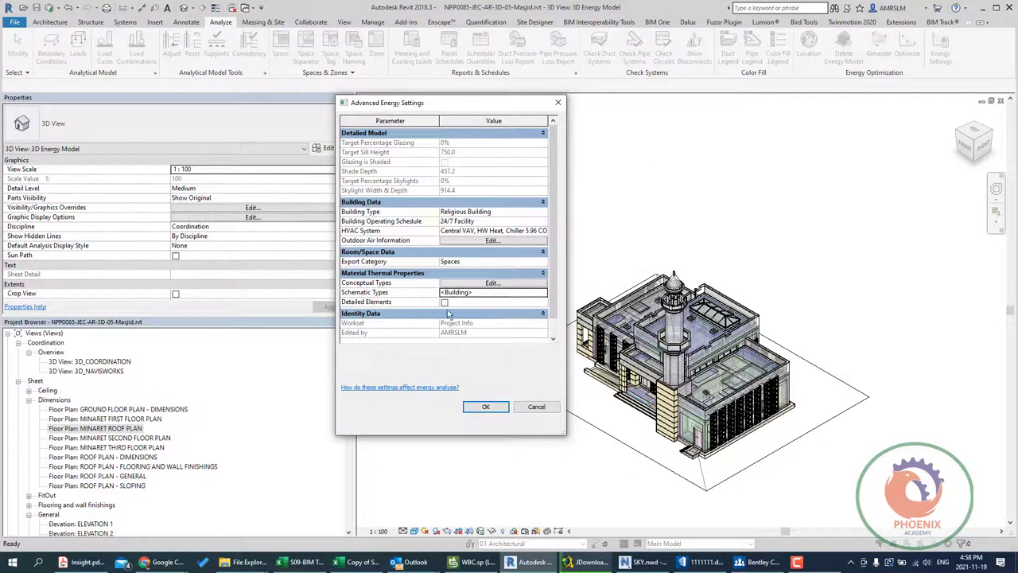
{"action": "left_click", "coordinate": [485, 408]}
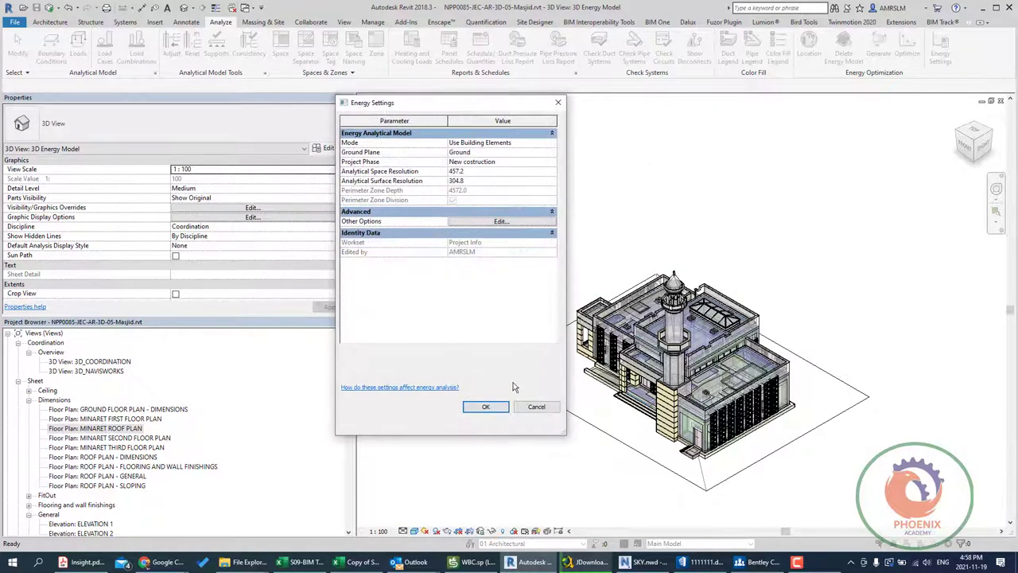
{"action": "left_click", "coordinate": [488, 408]}
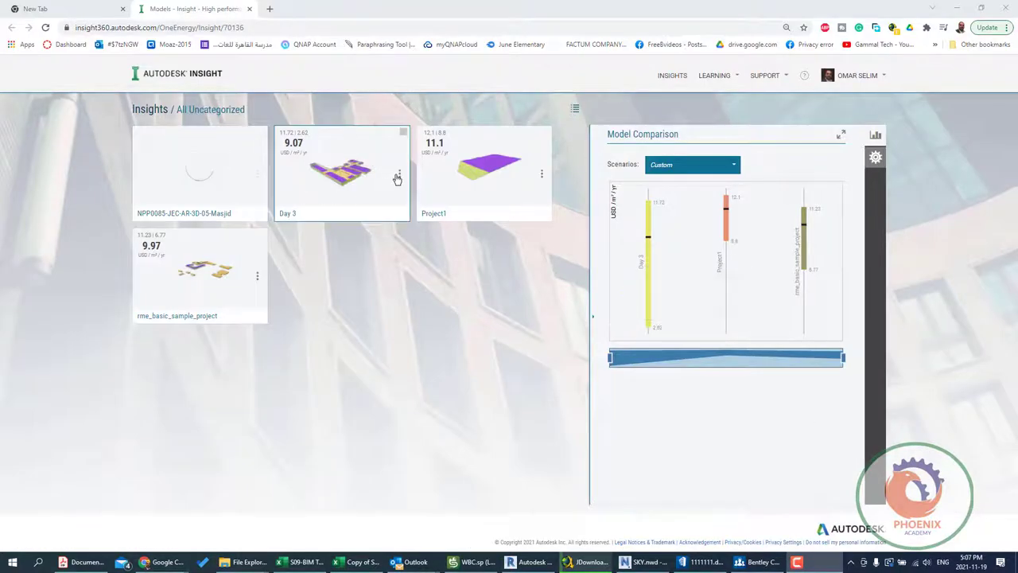
Reload the Insights list, open All Uncategorized, and bring up Project1's options menu
{"action": "mouse_move", "coordinate": [342, 172]}
{"action": "left_click", "coordinate": [402, 181]}
{"action": "left_click", "coordinate": [400, 177]}
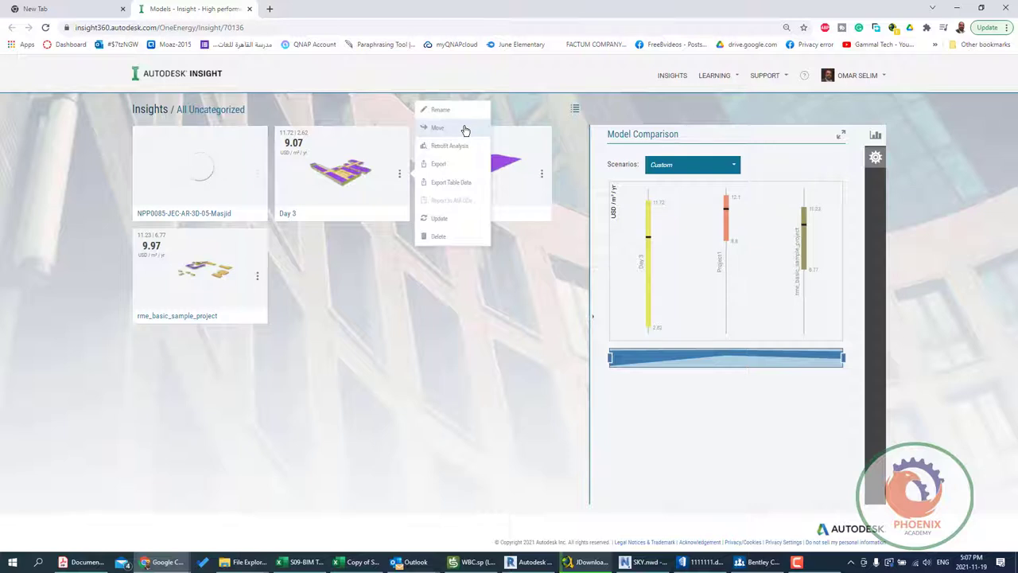
{"action": "left_click", "coordinate": [169, 111]}
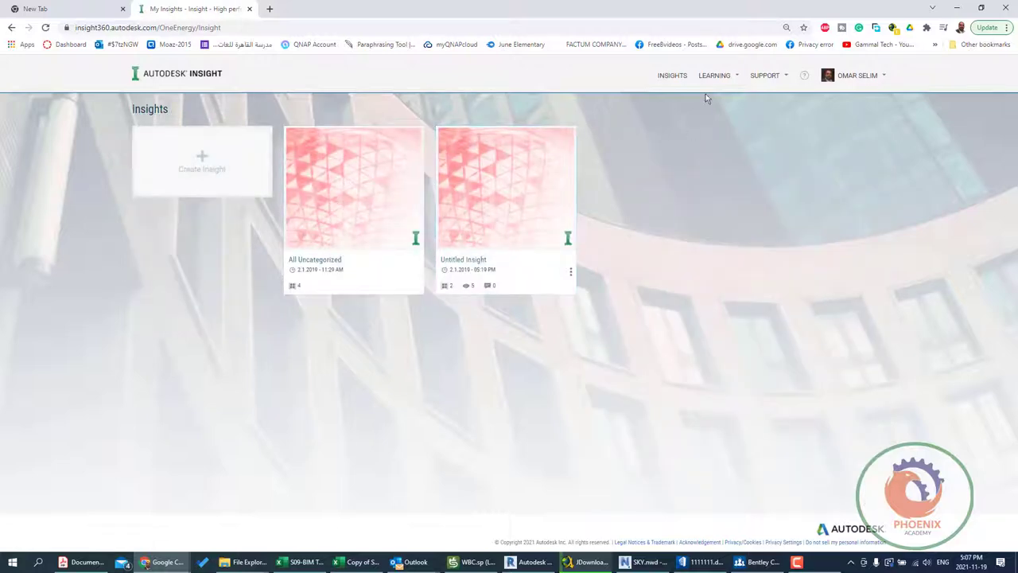
{"action": "left_click", "coordinate": [676, 77]}
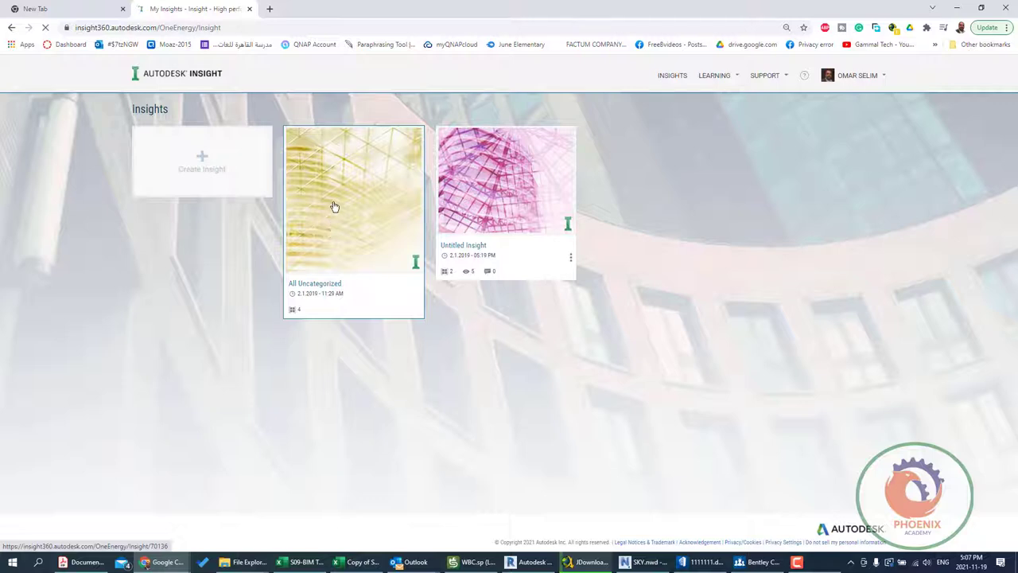
{"action": "left_click", "coordinate": [335, 205]}
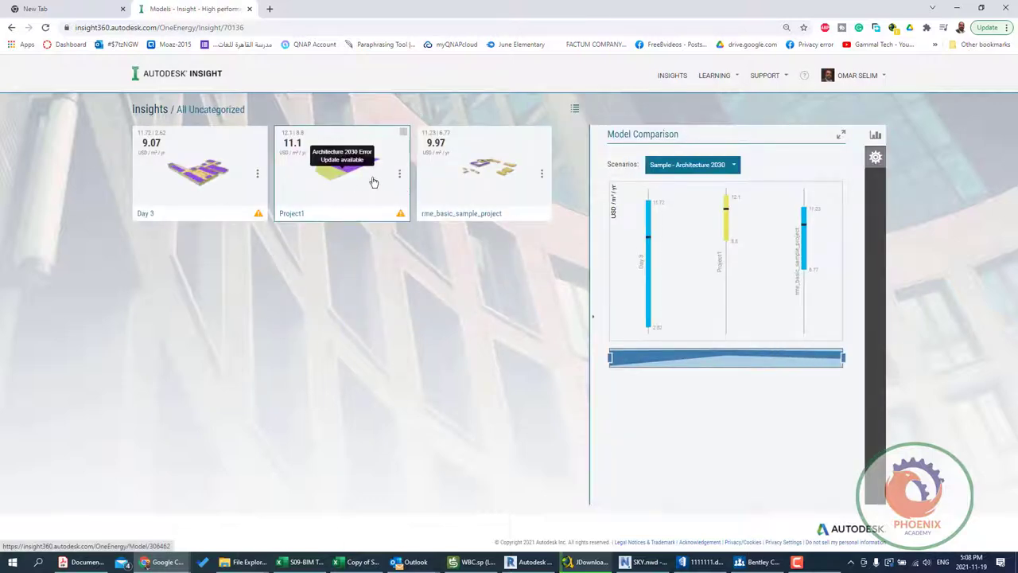
{"action": "left_click", "coordinate": [400, 173]}
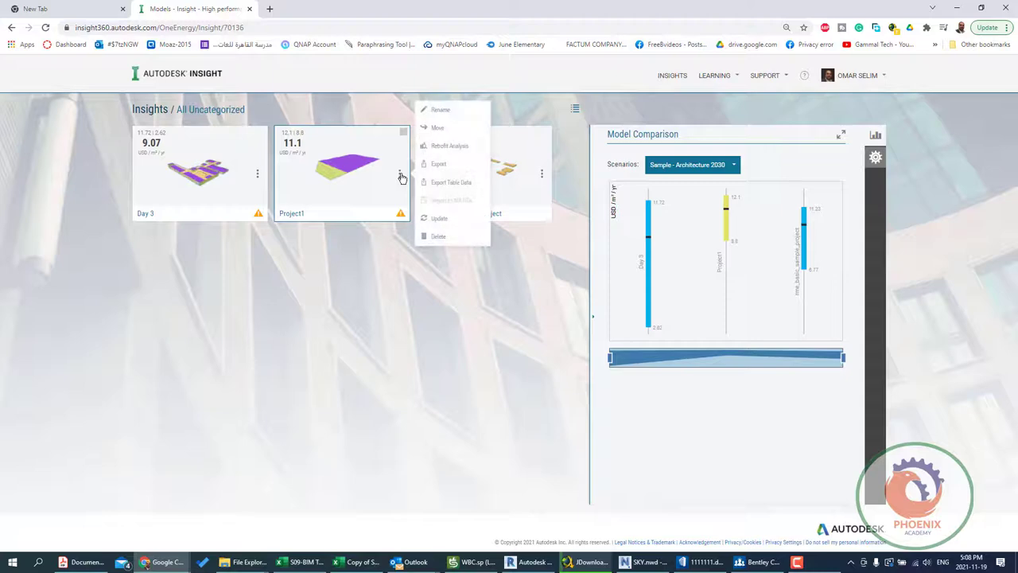
Preview Project1's retrofit analysis and export options, closing both without changes
{"action": "left_click", "coordinate": [450, 147]}
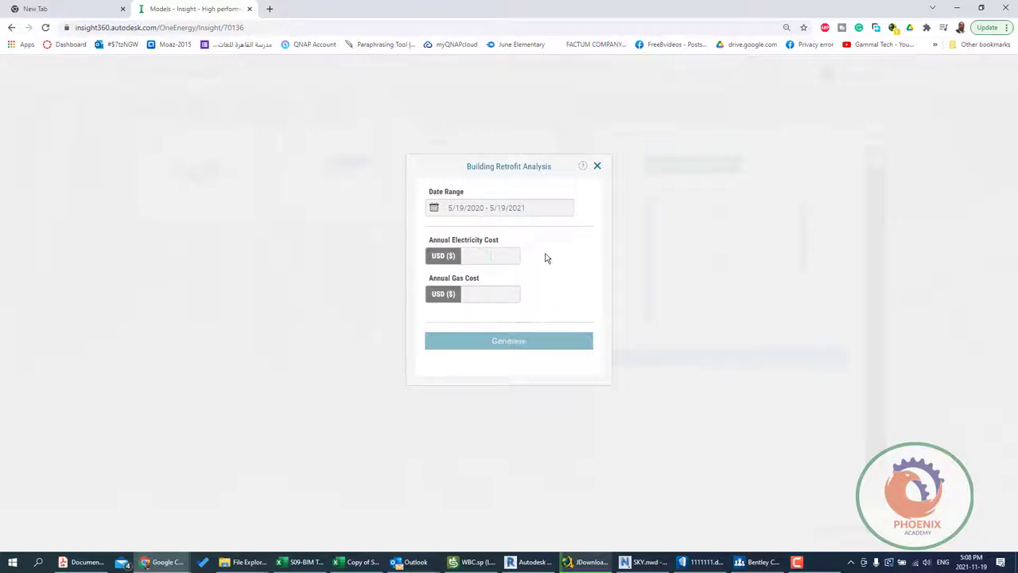
{"action": "left_click", "coordinate": [597, 167]}
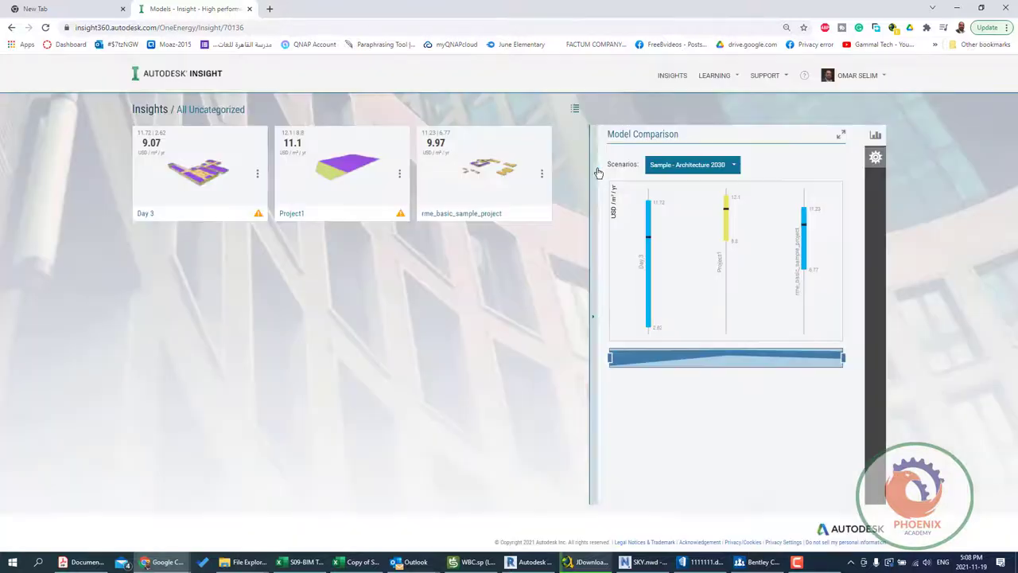
{"action": "left_click", "coordinate": [400, 172]}
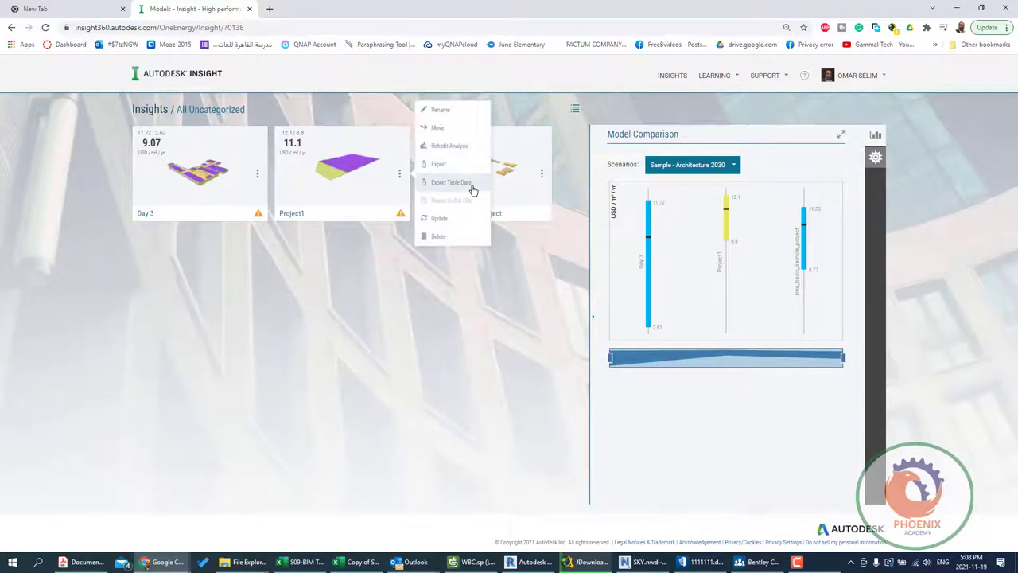
{"action": "left_click", "coordinate": [450, 164]}
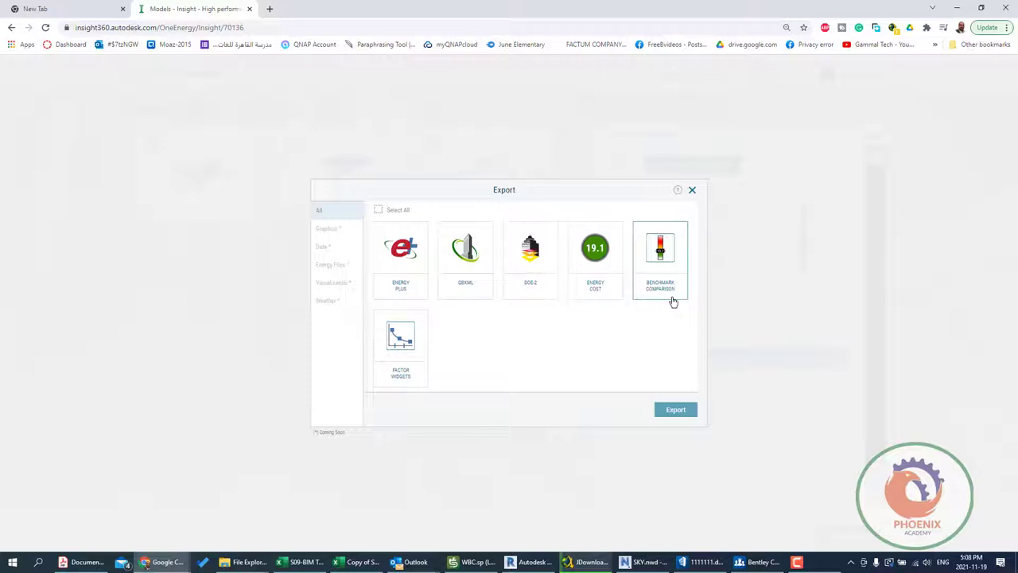
{"action": "left_click", "coordinate": [422, 389]}
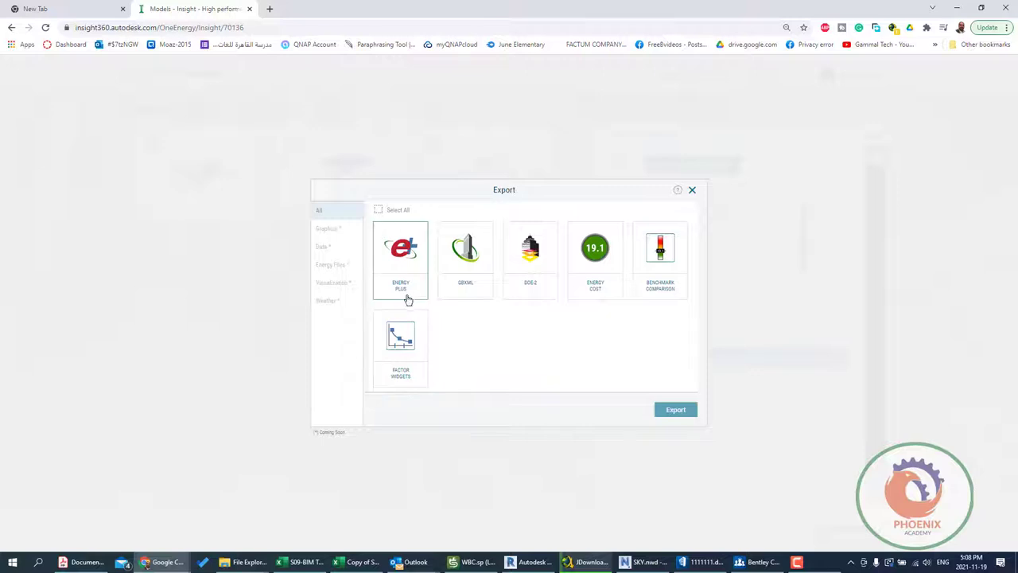
{"action": "left_click", "coordinate": [378, 210]}
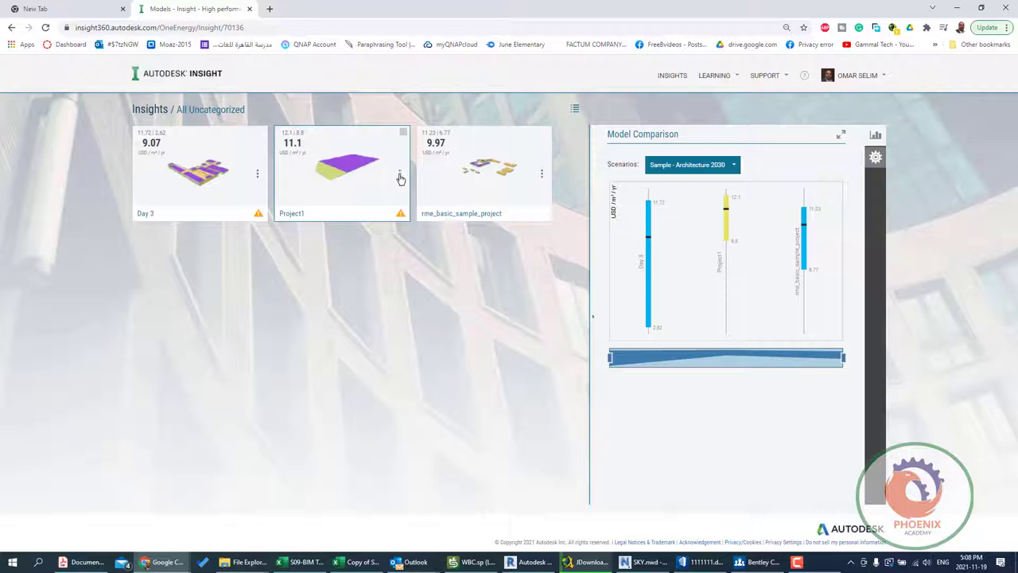
{"action": "left_click", "coordinate": [400, 175]}
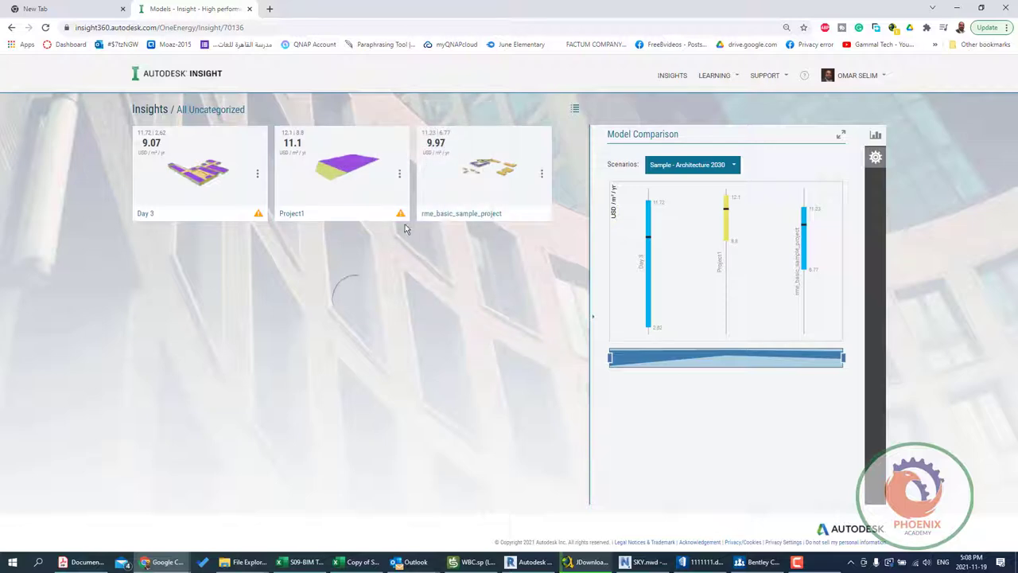
Update Project1's analysis and reopen All Uncategorized, cancelling the CSV save prompt
{"action": "left_click", "coordinate": [400, 175]}
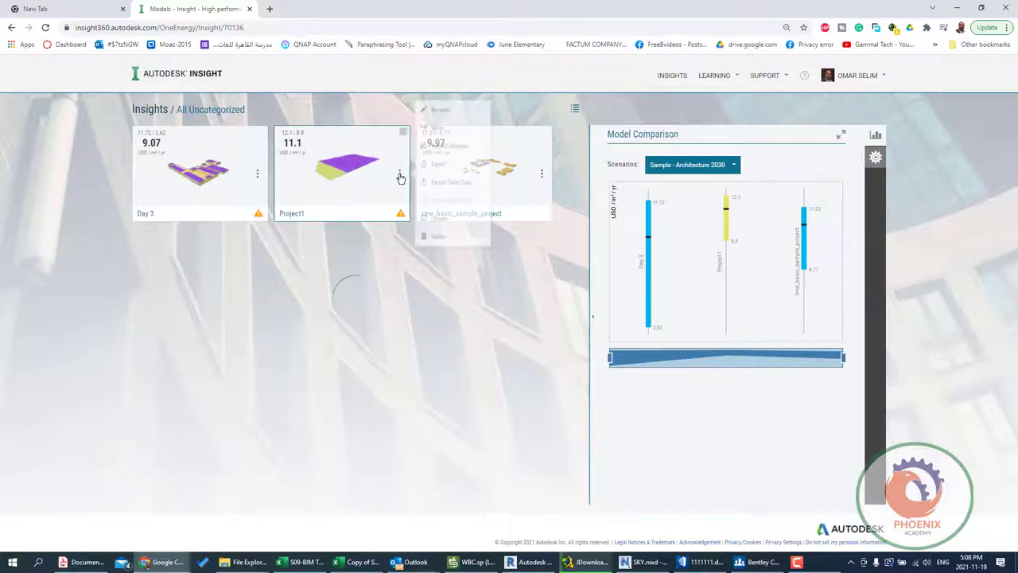
{"action": "left_click", "coordinate": [442, 220]}
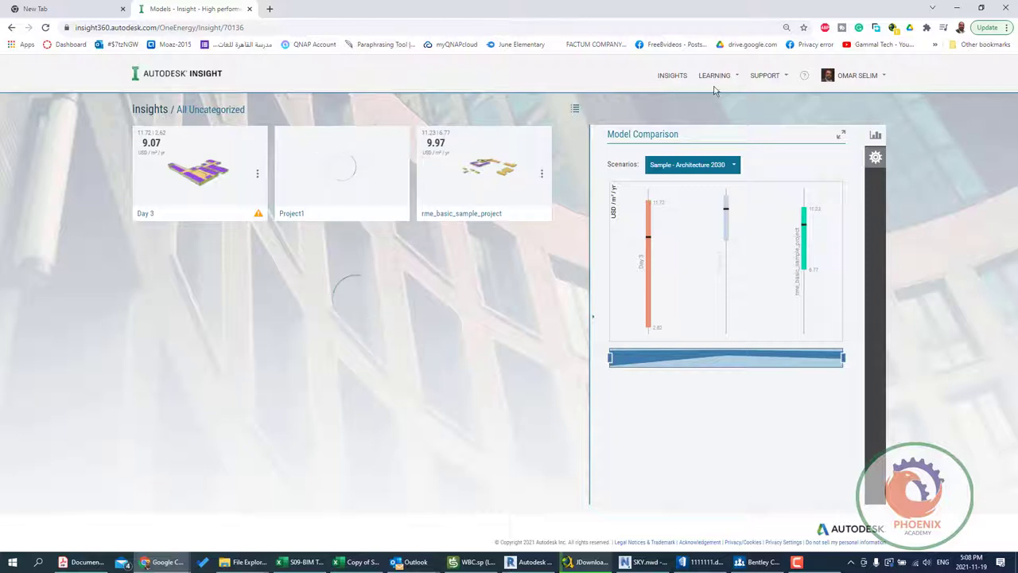
{"action": "left_click", "coordinate": [326, 213]}
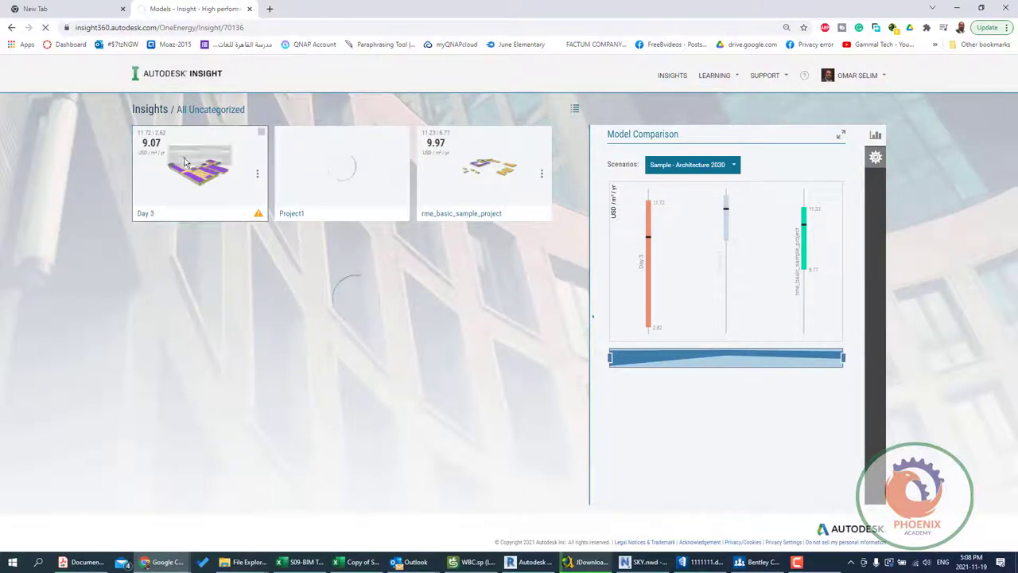
{"action": "left_click", "coordinate": [159, 113]}
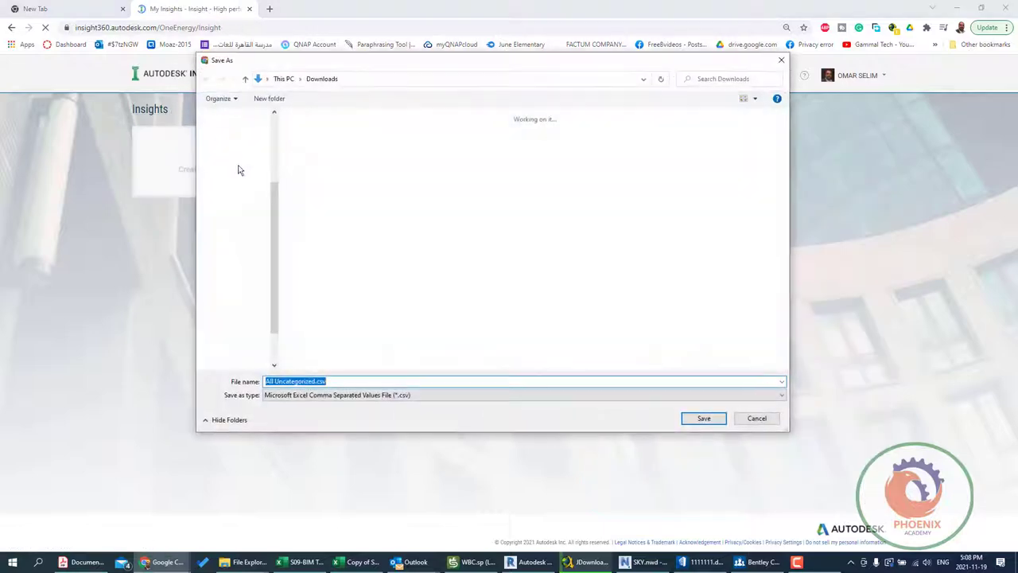
{"action": "left_click", "coordinate": [756, 419]}
{"action": "left_click", "coordinate": [338, 221]}
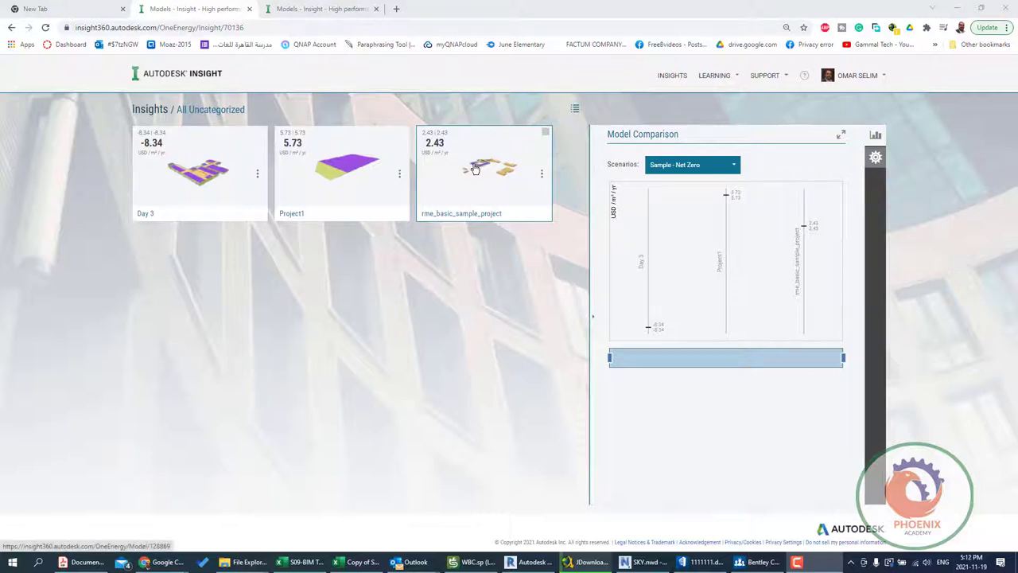
Open rme_basic_sample_project, show its 30.6 kWh/m²/yr energy rating, and browse the factor cards
{"action": "left_click", "coordinate": [475, 169]}
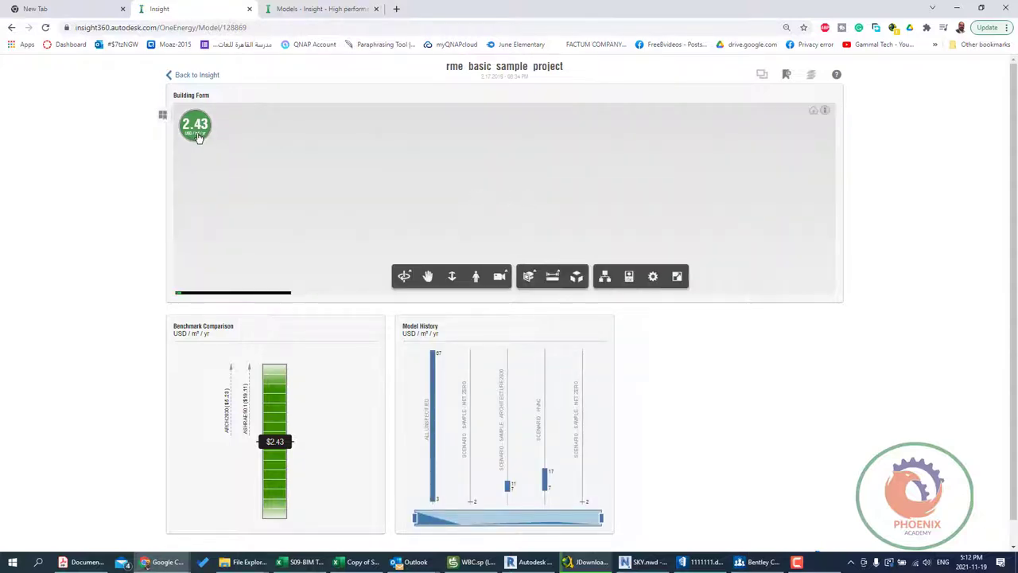
{"action": "left_click", "coordinate": [196, 128]}
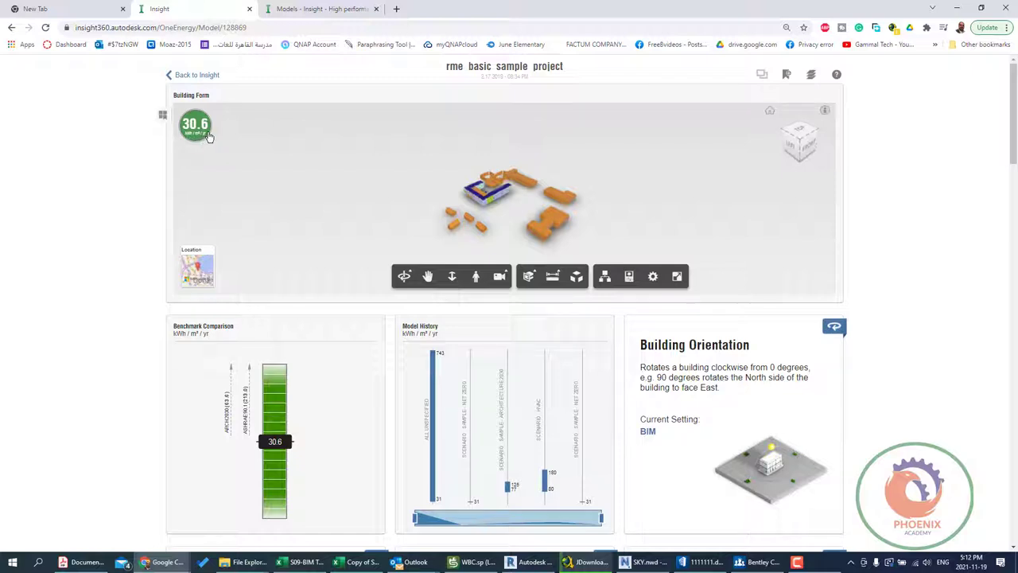
{"action": "left_click", "coordinate": [162, 117]}
{"action": "scroll", "coordinate": [891, 316], "scroll_direction": "down", "scroll_amount": 5}
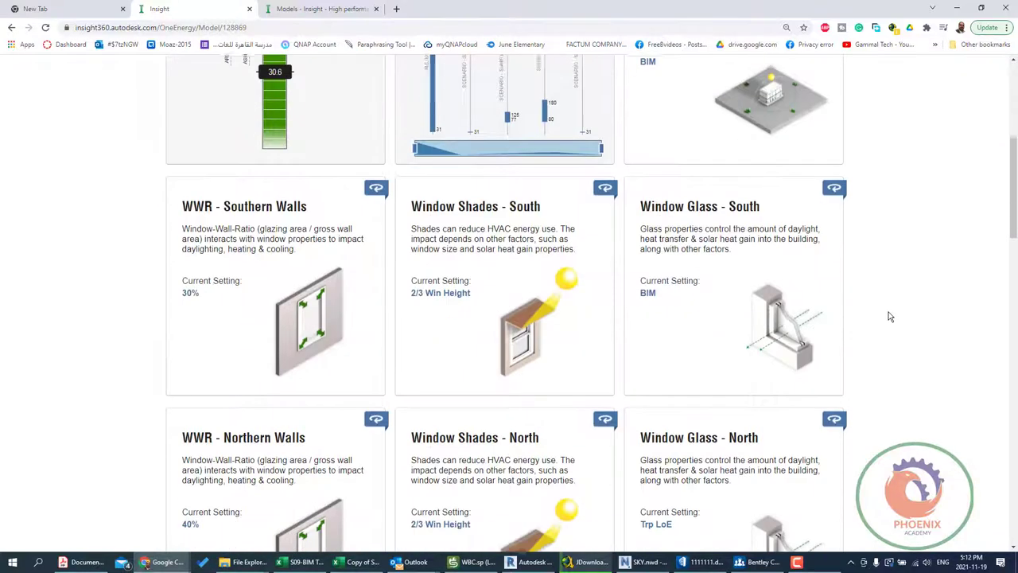
{"action": "scroll", "coordinate": [891, 316], "scroll_direction": "down", "scroll_amount": 1}
{"action": "scroll", "coordinate": [891, 316], "scroll_direction": "down", "scroll_amount": 2}
{"action": "scroll", "coordinate": [890, 316], "scroll_direction": "down", "scroll_amount": 2}
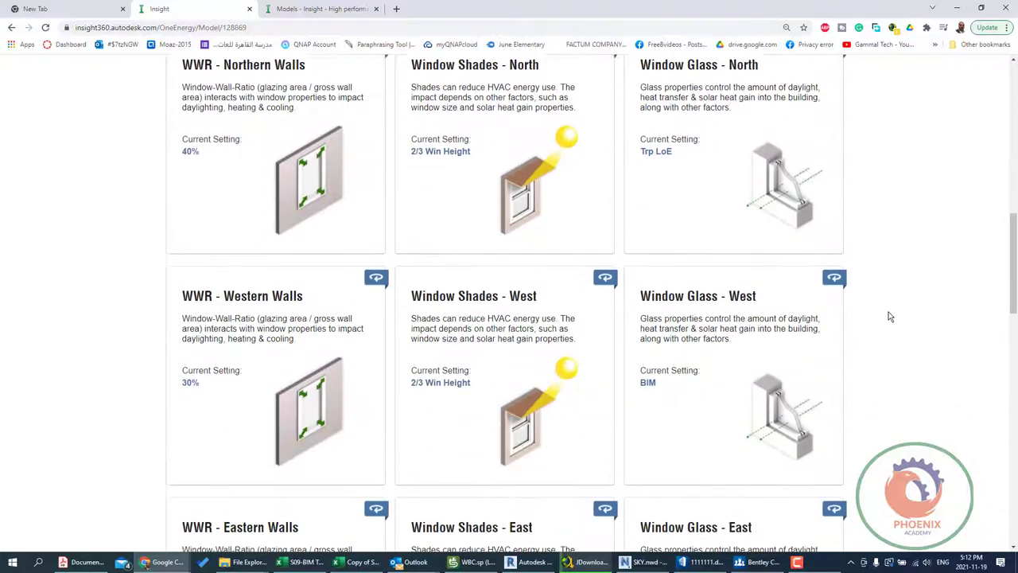
{"action": "scroll", "coordinate": [890, 317], "scroll_direction": "down", "scroll_amount": 3}
{"action": "scroll", "coordinate": [891, 317], "scroll_direction": "down", "scroll_amount": 1}
{"action": "scroll", "coordinate": [891, 316], "scroll_direction": "down", "scroll_amount": 2}
{"action": "scroll", "coordinate": [891, 316], "scroll_direction": "down", "scroll_amount": 3}
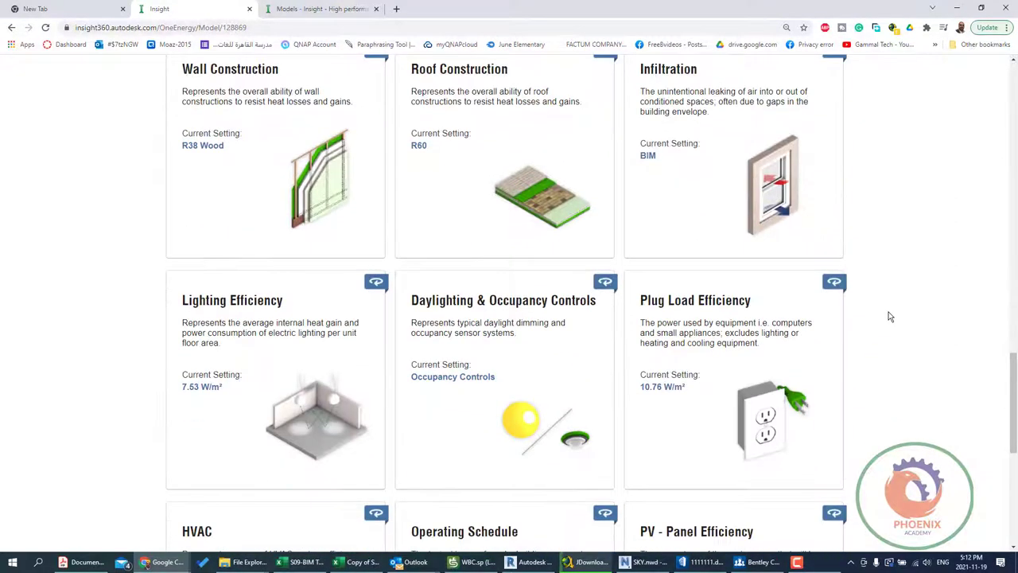
{"action": "scroll", "coordinate": [891, 317], "scroll_direction": "down", "scroll_amount": 2}
{"action": "scroll", "coordinate": [890, 317], "scroll_direction": "down", "scroll_amount": 3}
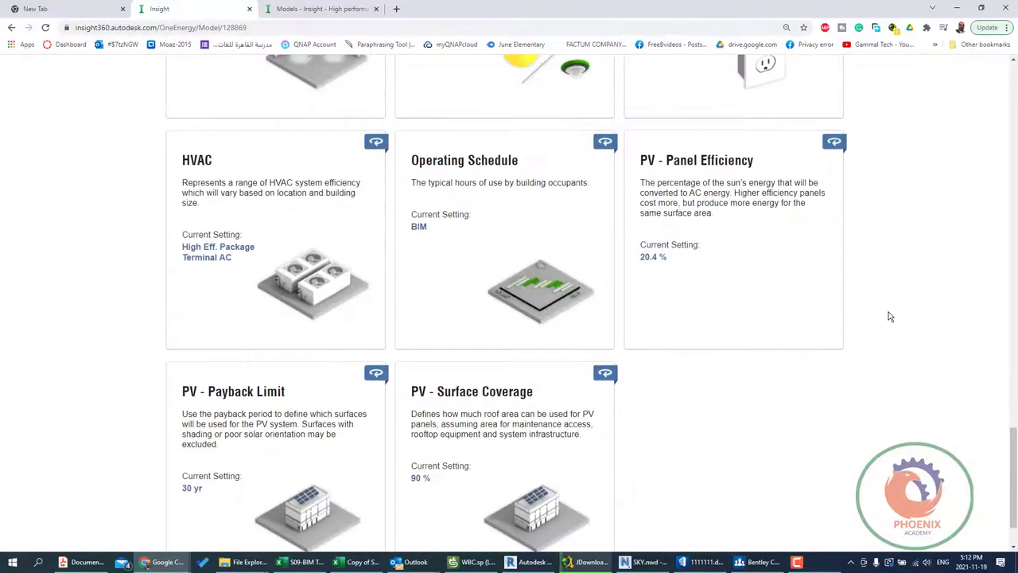
Restrict HVAC to its last, most efficient system type, bringing EUI to 24.8 kWh/m²/yr
{"action": "left_click", "coordinate": [349, 223]}
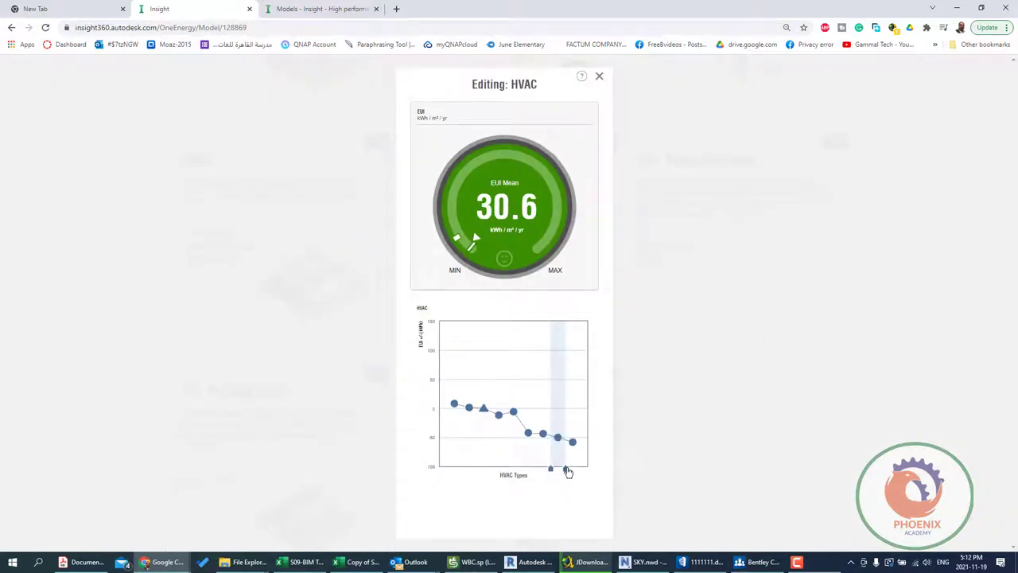
{"action": "mouse_move", "coordinate": [567, 472]}
{"action": "left_mouse_down"}
{"action": "mouse_move", "coordinate": [581, 471]}
{"action": "mouse_move", "coordinate": [566, 469]}
{"action": "left_mouse_up"}
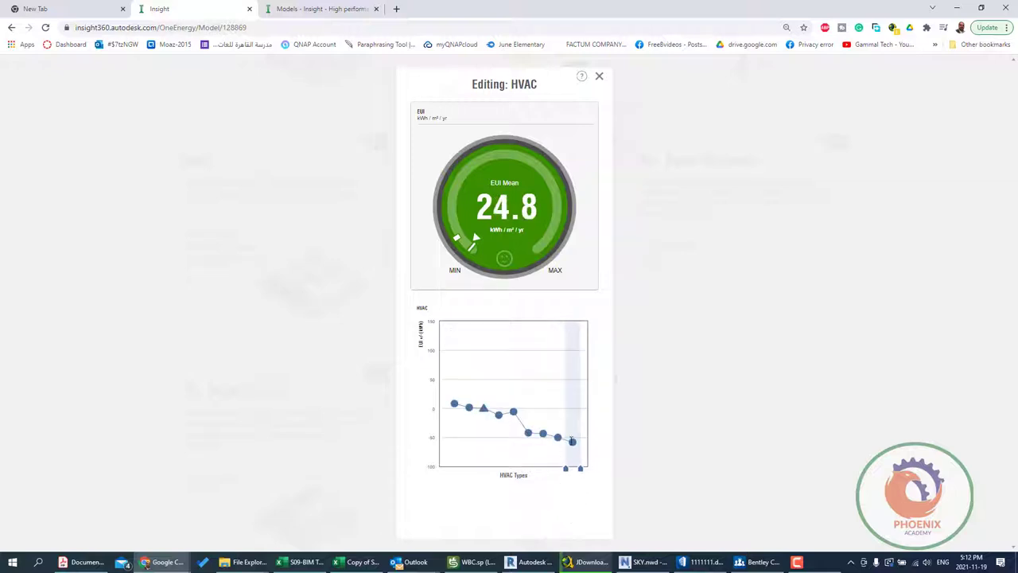
{"action": "left_click", "coordinate": [602, 78]}
{"action": "scroll", "coordinate": [857, 394], "scroll_direction": "up", "scroll_amount": 2}
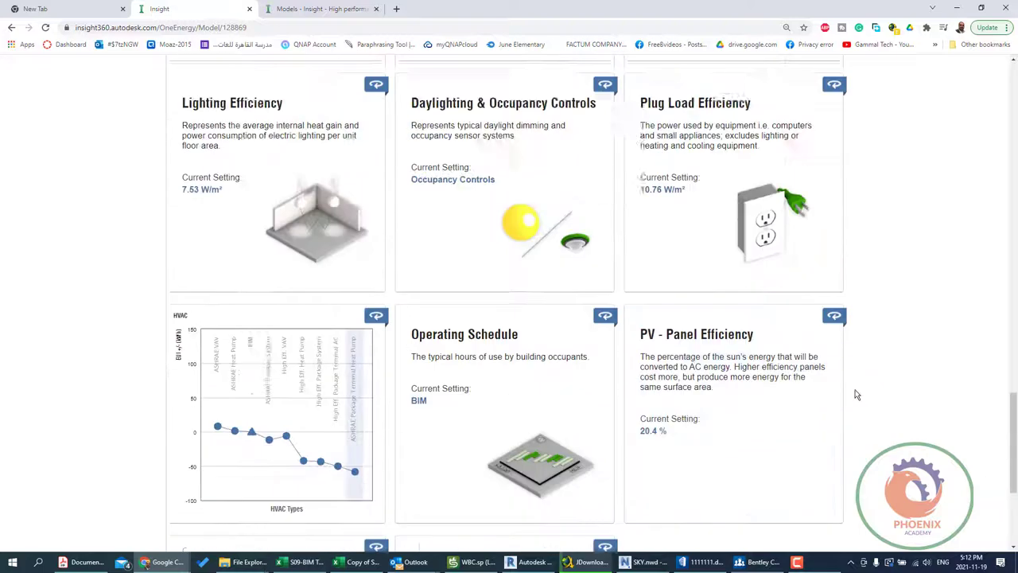
{"action": "scroll", "coordinate": [856, 394], "scroll_direction": "up", "scroll_amount": 7}
{"action": "scroll", "coordinate": [856, 389], "scroll_direction": "up", "scroll_amount": 3}
{"action": "scroll", "coordinate": [857, 378], "scroll_direction": "up", "scroll_amount": 7}
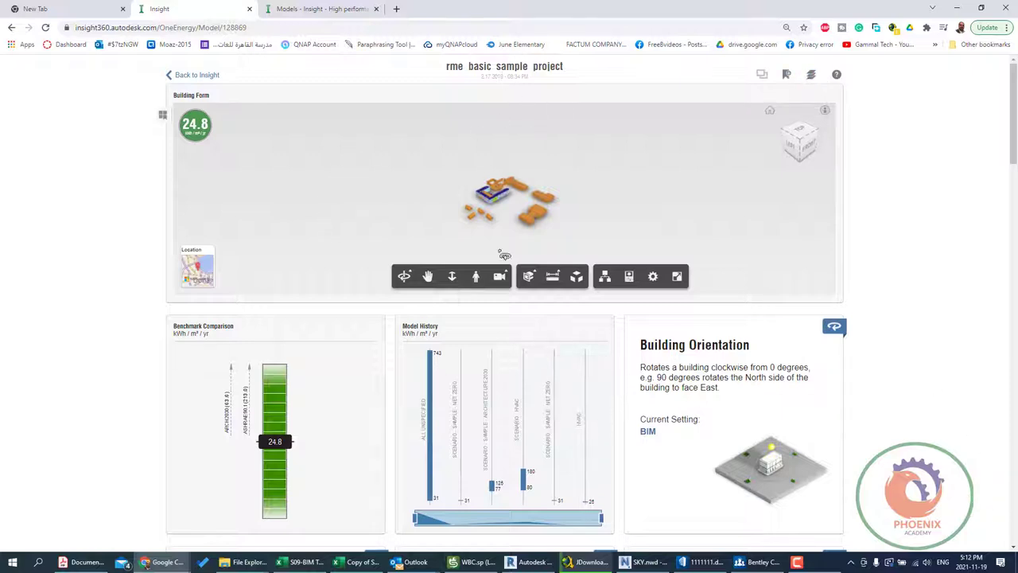
{"action": "mouse_move", "coordinate": [560, 429]}
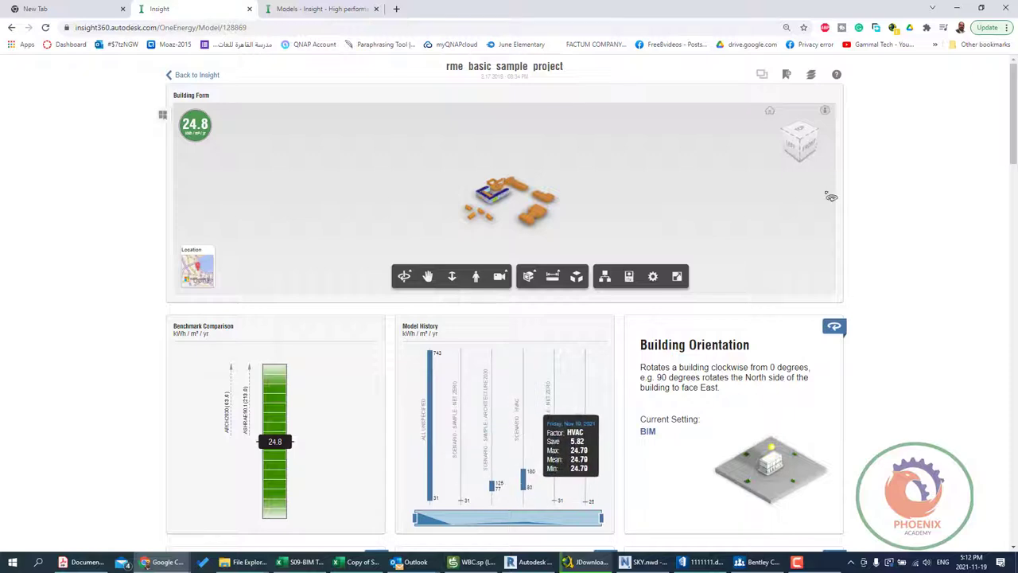
Rename the Untitled Scenario, typing 'hv' as its name
{"action": "left_click", "coordinate": [786, 76]}
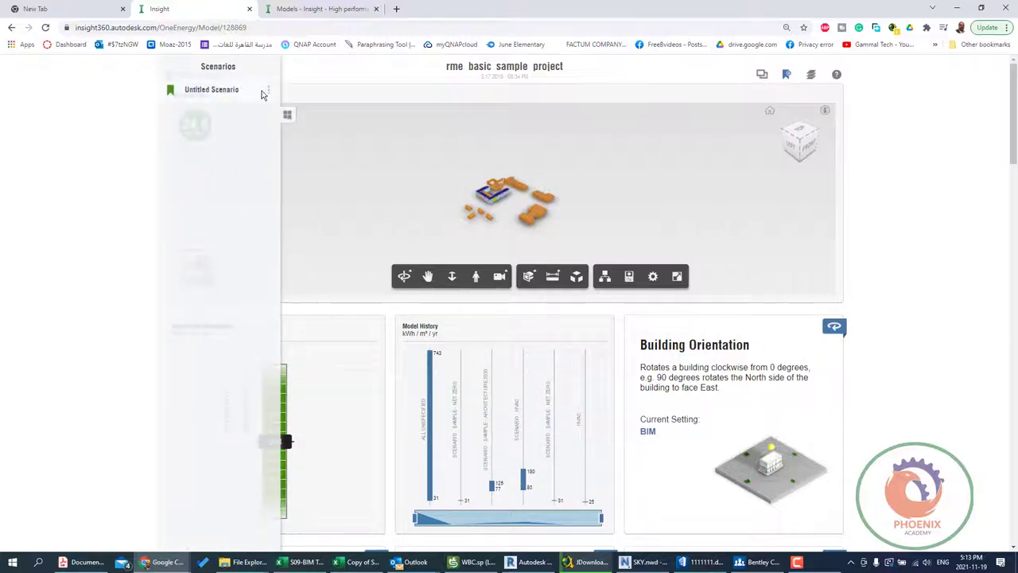
{"action": "left_click", "coordinate": [268, 93]}
{"action": "left_click", "coordinate": [199, 83]}
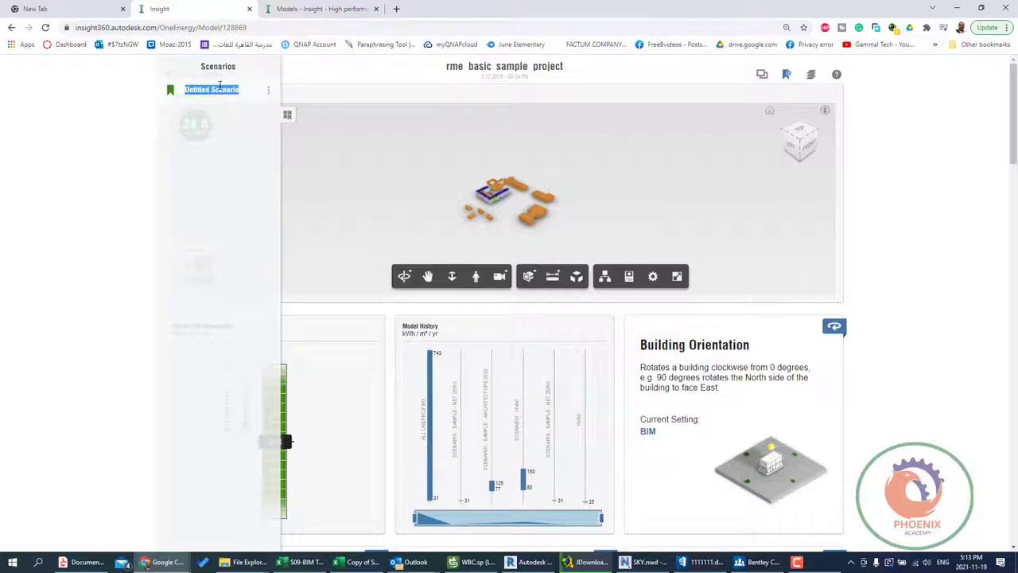
{"action": "type", "text": "hvac"}
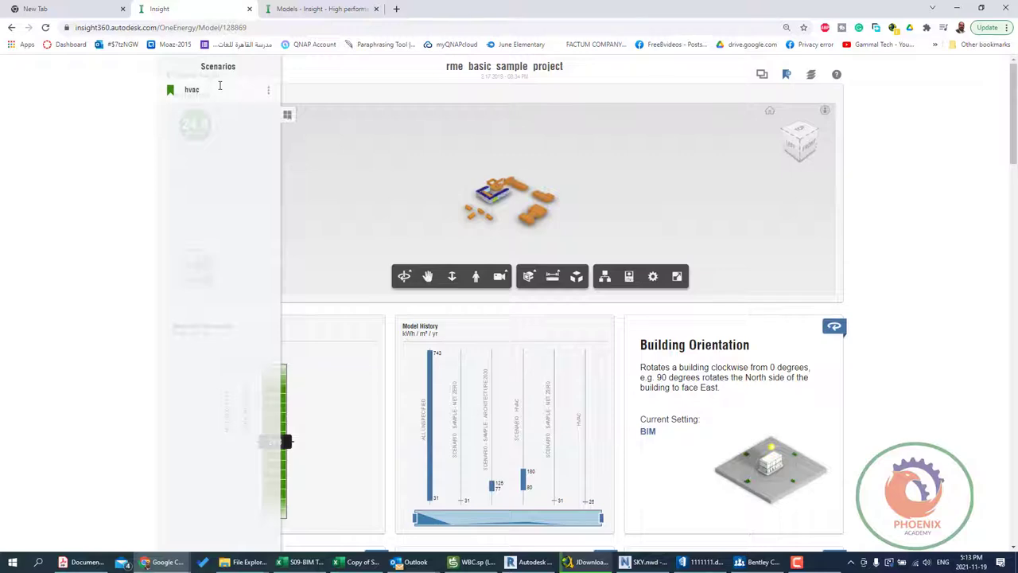
Inspect the Building Orientation and Window Glass - South factors without changing them
{"action": "scroll", "coordinate": [891, 299], "scroll_direction": "down", "scroll_amount": 3}
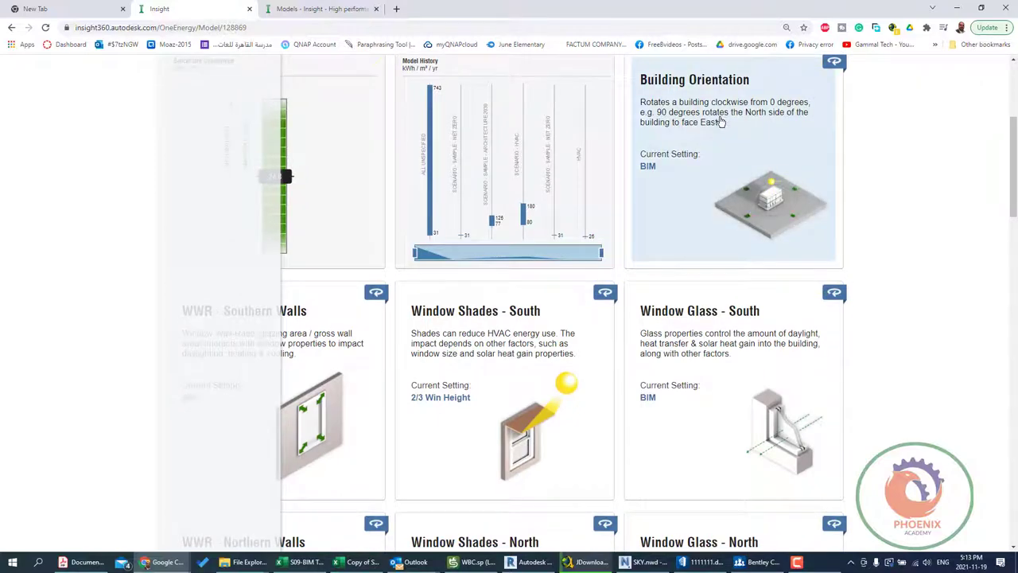
{"action": "left_click", "coordinate": [720, 121]}
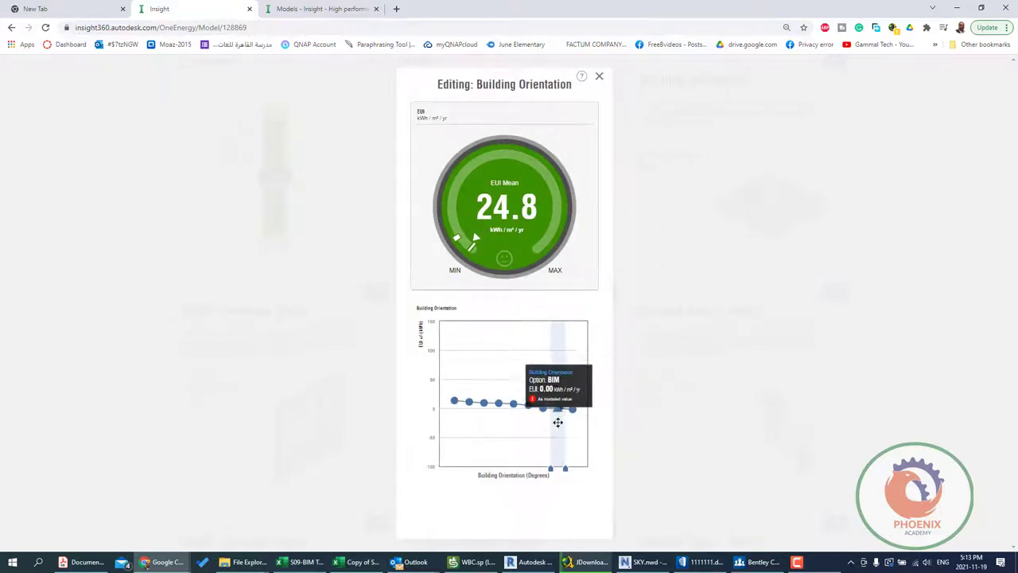
{"action": "mouse_move", "coordinate": [558, 408]}
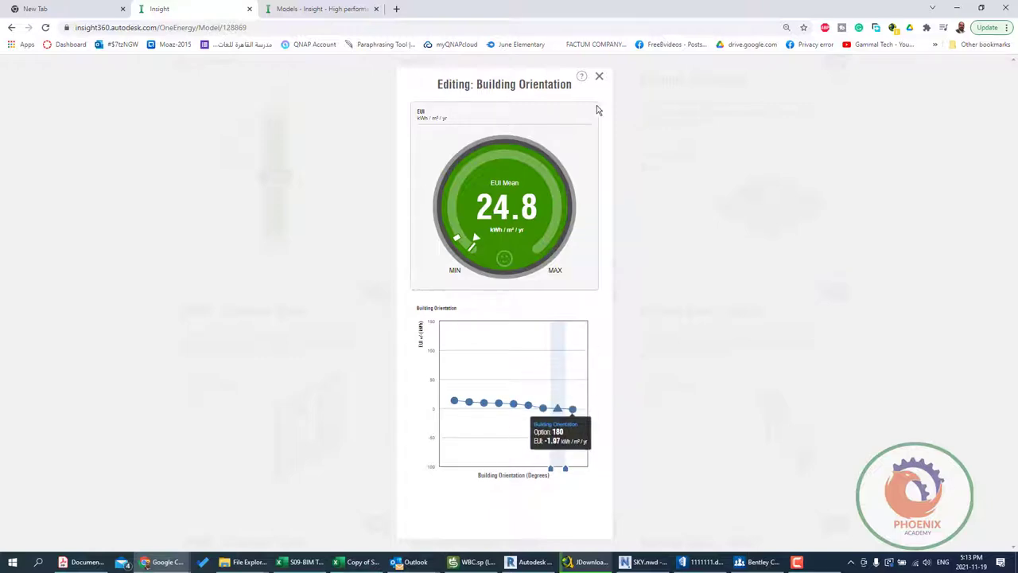
{"action": "left_click", "coordinate": [599, 77]}
{"action": "scroll", "coordinate": [666, 341], "scroll_direction": "down", "scroll_amount": 4}
{"action": "scroll", "coordinate": [709, 289], "scroll_direction": "up", "scroll_amount": 1}
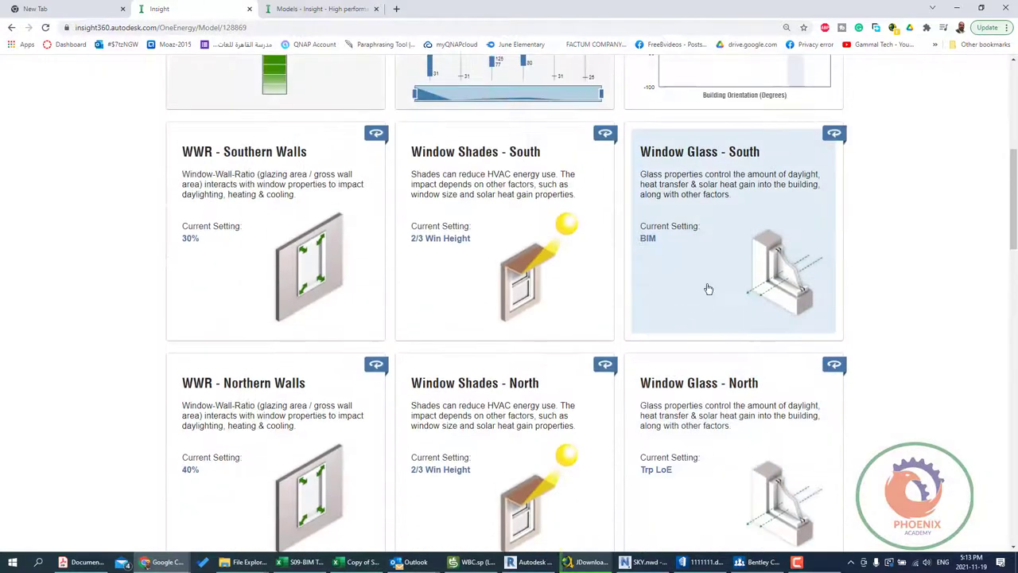
{"action": "left_click", "coordinate": [748, 243]}
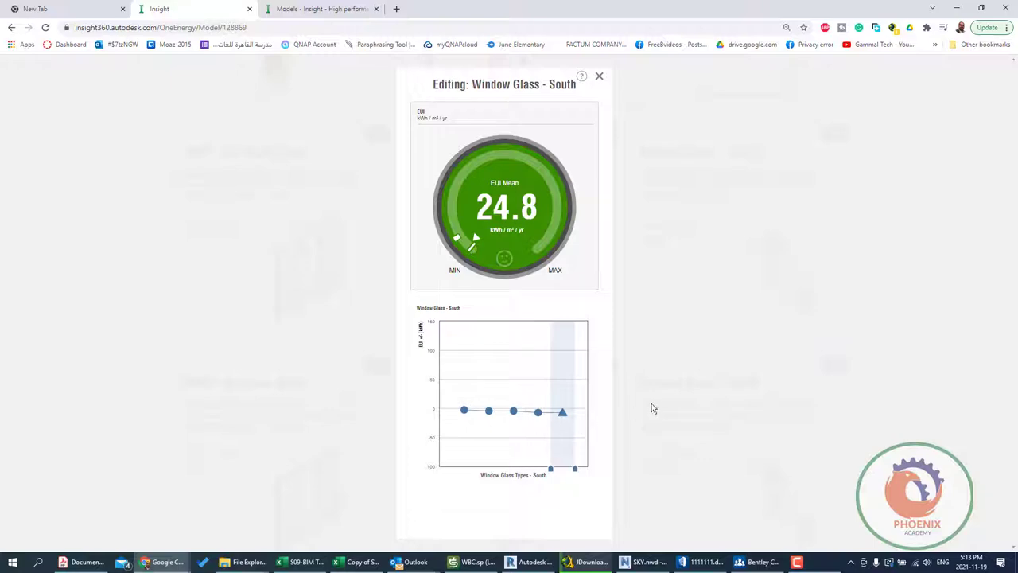
{"action": "left_click", "coordinate": [890, 342]}
Widen the Window Shades - North range across nearly all options
{"action": "scroll", "coordinate": [501, 300], "scroll_direction": "down", "scroll_amount": 3}
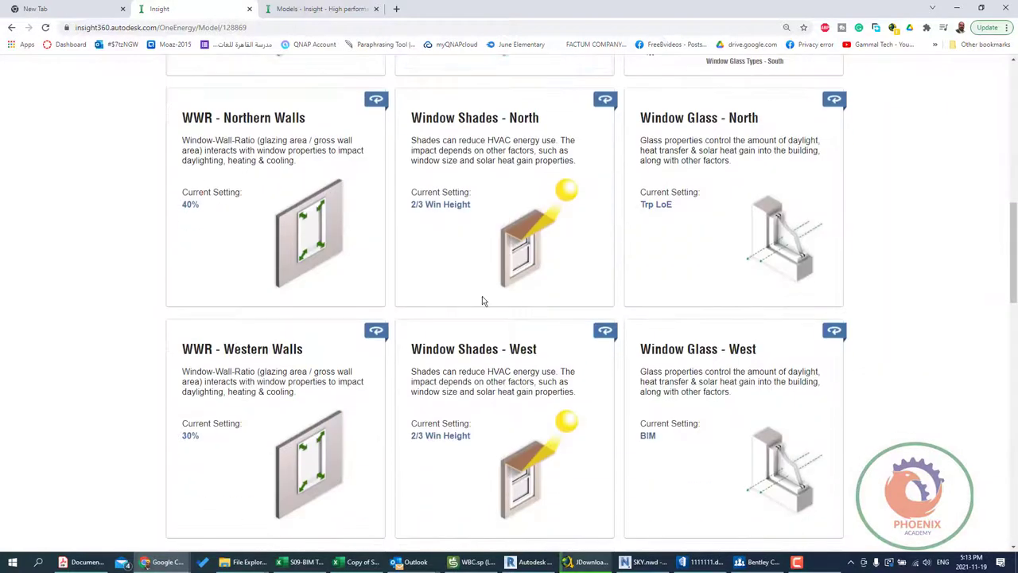
{"action": "left_click", "coordinate": [490, 156]}
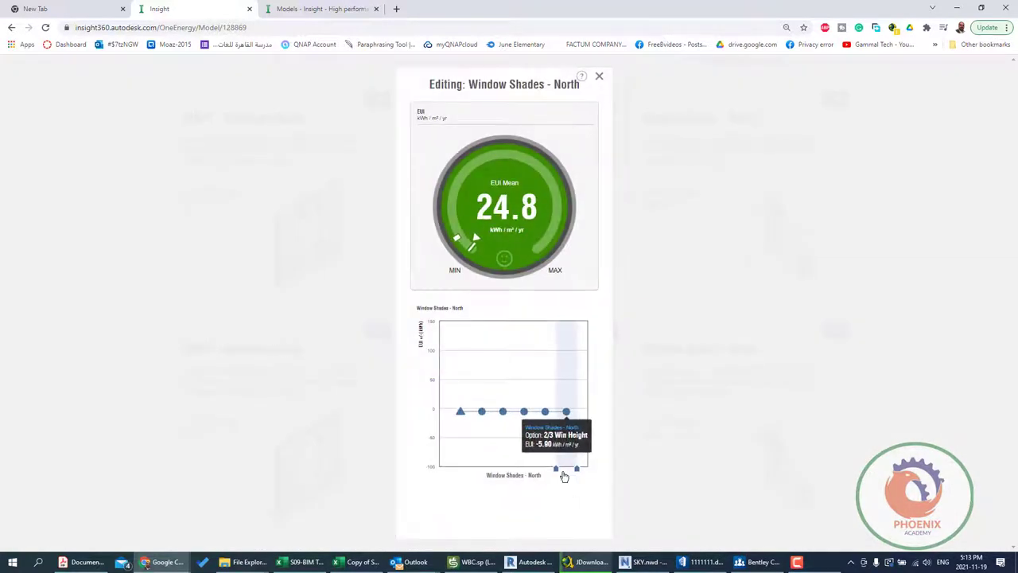
{"action": "mouse_move", "coordinate": [556, 471]}
{"action": "left_mouse_down"}
{"action": "mouse_move", "coordinate": [449, 478]}
{"action": "mouse_move", "coordinate": [555, 470]}
{"action": "left_mouse_up"}
{"action": "left_click", "coordinate": [881, 339]}
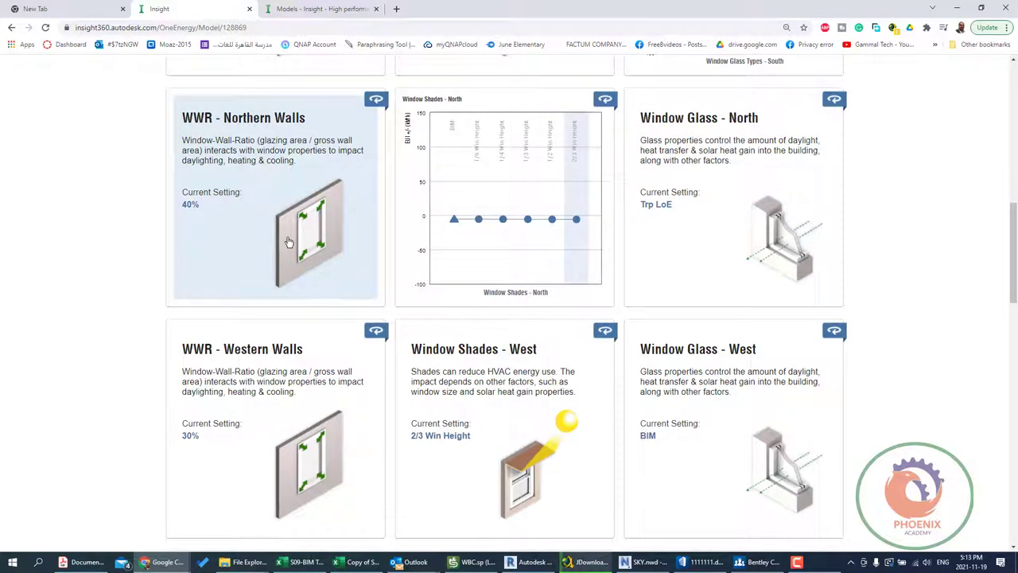
Try widening Plug Load Efficiency toward less efficient options, keeping EUI at 24.8 kWh/m²/yr
{"action": "scroll", "coordinate": [337, 427], "scroll_direction": "down", "scroll_amount": 3}
{"action": "scroll", "coordinate": [339, 429], "scroll_direction": "down", "scroll_amount": 3}
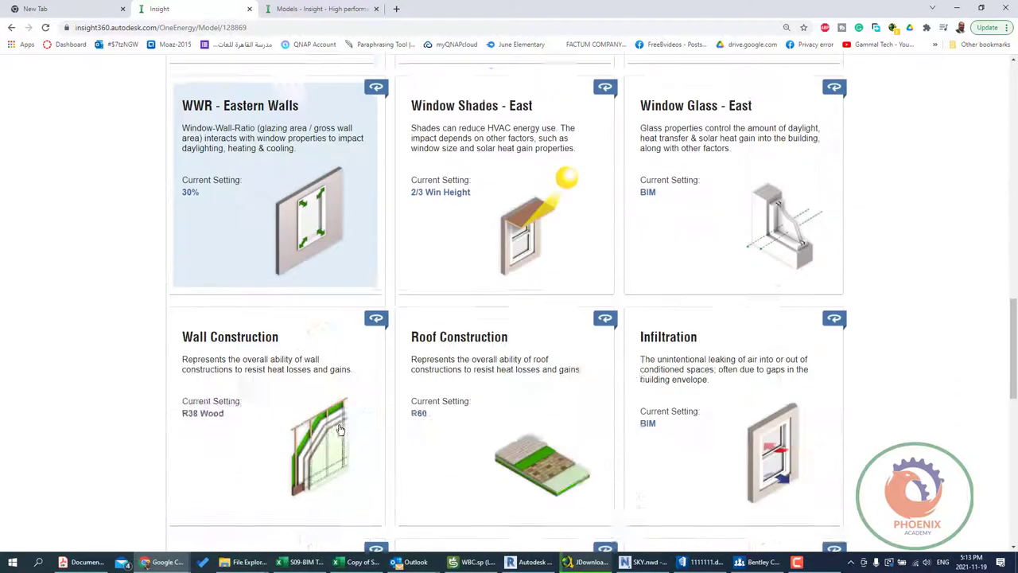
{"action": "scroll", "coordinate": [339, 430], "scroll_direction": "down", "scroll_amount": 2}
{"action": "scroll", "coordinate": [269, 229], "scroll_direction": "down", "scroll_amount": 1}
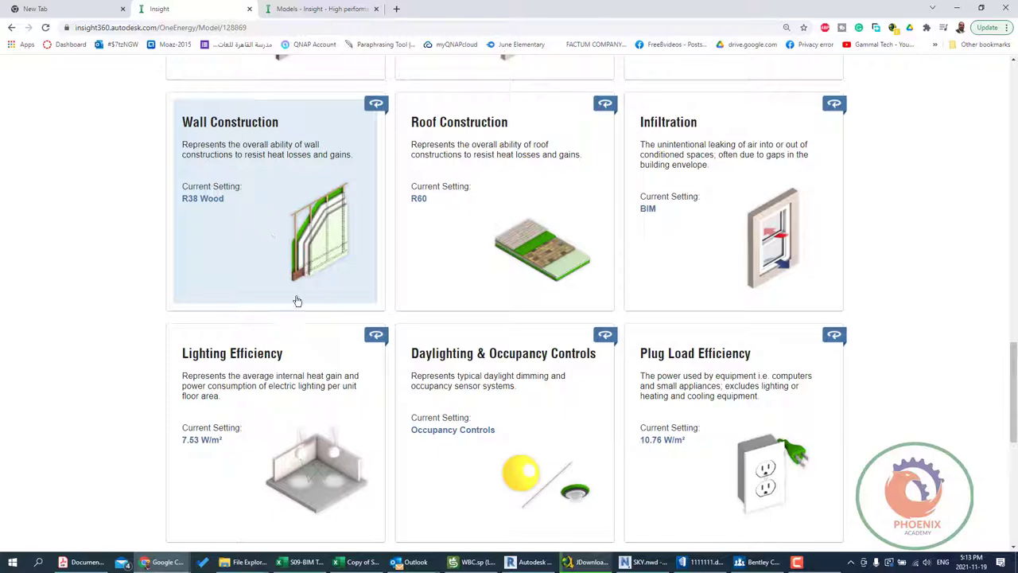
{"action": "scroll", "coordinate": [297, 301], "scroll_direction": "down", "scroll_amount": 3}
{"action": "scroll", "coordinate": [398, 358], "scroll_direction": "down", "scroll_amount": 1}
{"action": "scroll", "coordinate": [621, 465], "scroll_direction": "down", "scroll_amount": 2}
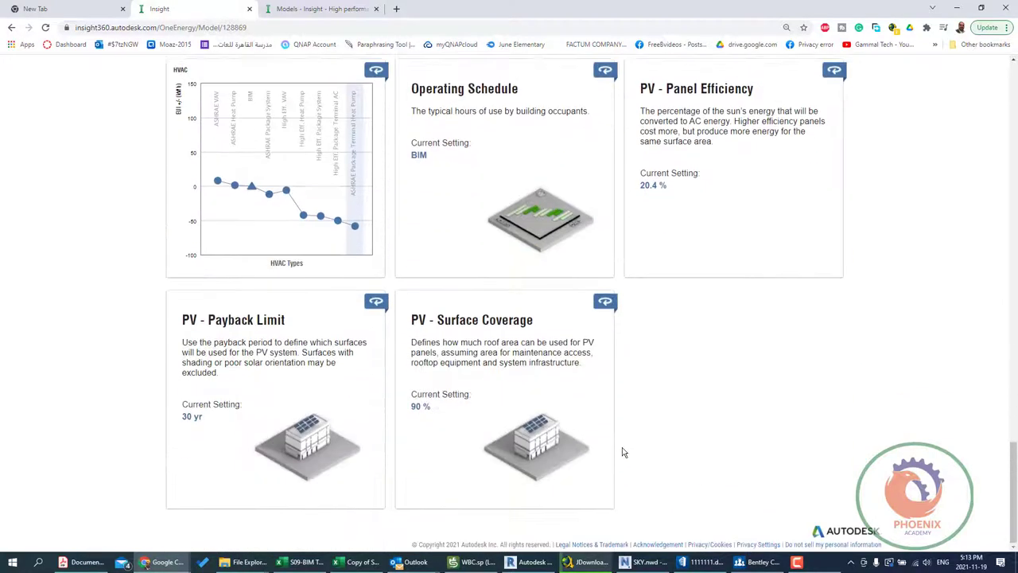
{"action": "scroll", "coordinate": [624, 450], "scroll_direction": "up", "scroll_amount": 4}
{"action": "scroll", "coordinate": [464, 334], "scroll_direction": "up", "scroll_amount": 1}
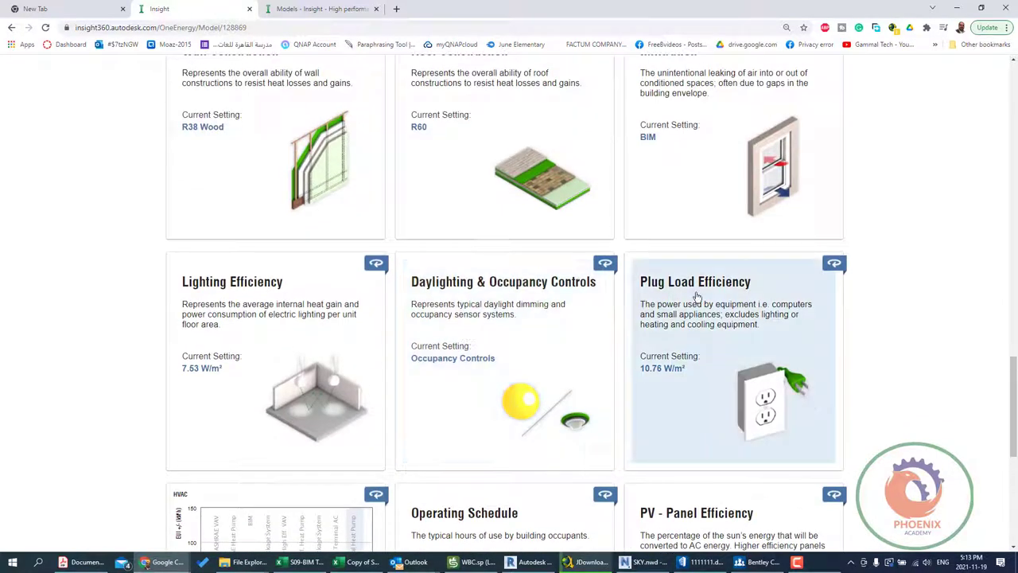
{"action": "left_click", "coordinate": [695, 296]}
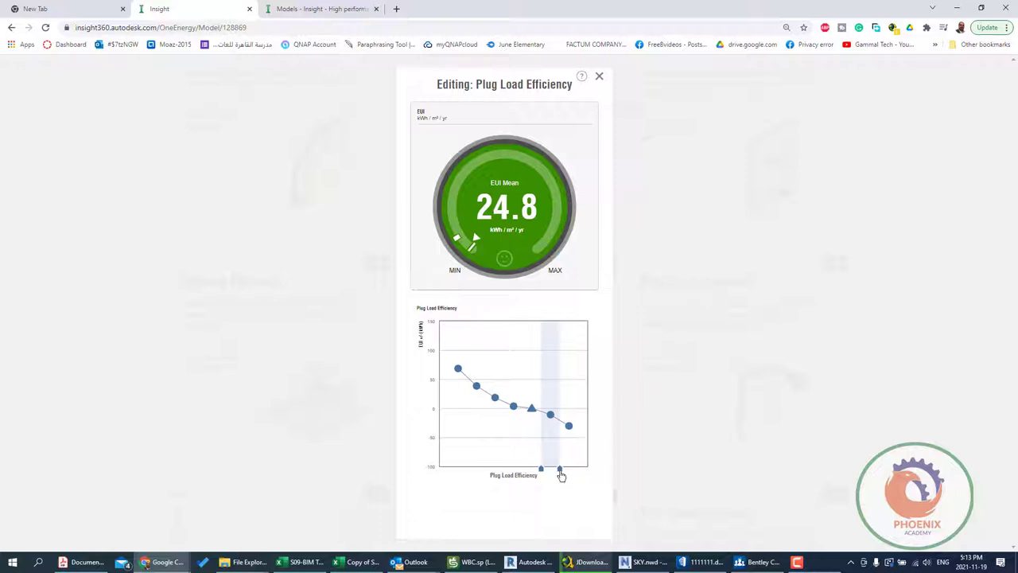
{"action": "mouse_move", "coordinate": [542, 469]}
{"action": "left_mouse_down"}
{"action": "mouse_move", "coordinate": [448, 471]}
{"action": "mouse_move", "coordinate": [540, 475]}
{"action": "left_mouse_up"}
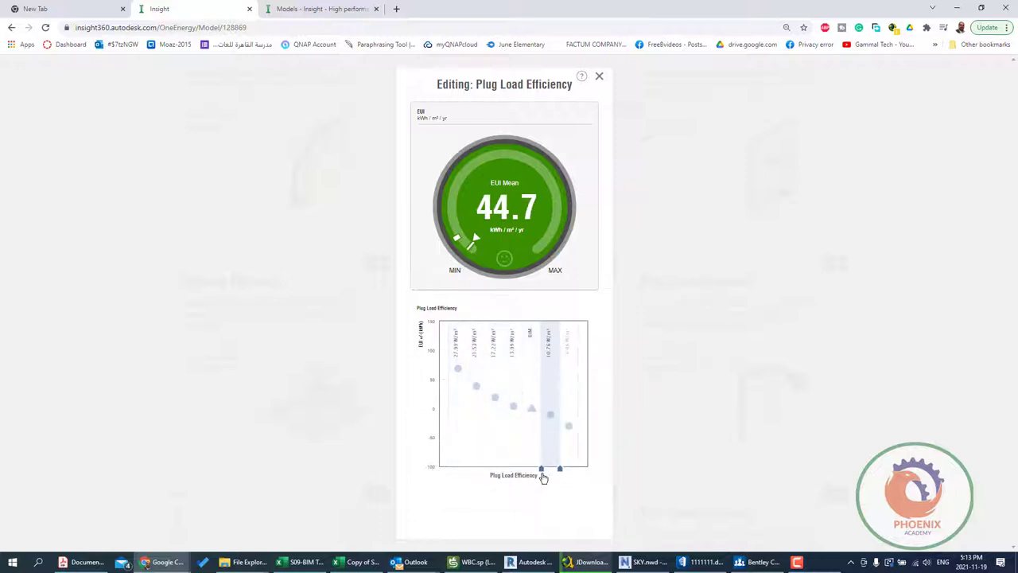
{"action": "left_click", "coordinate": [600, 77]}
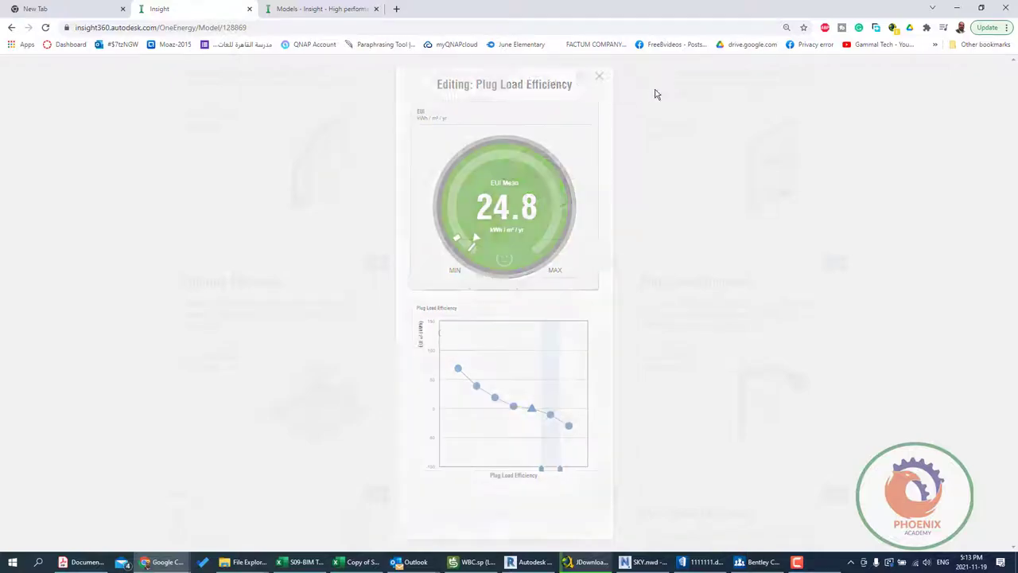
{"action": "scroll", "coordinate": [895, 326], "scroll_direction": "up", "scroll_amount": 7}
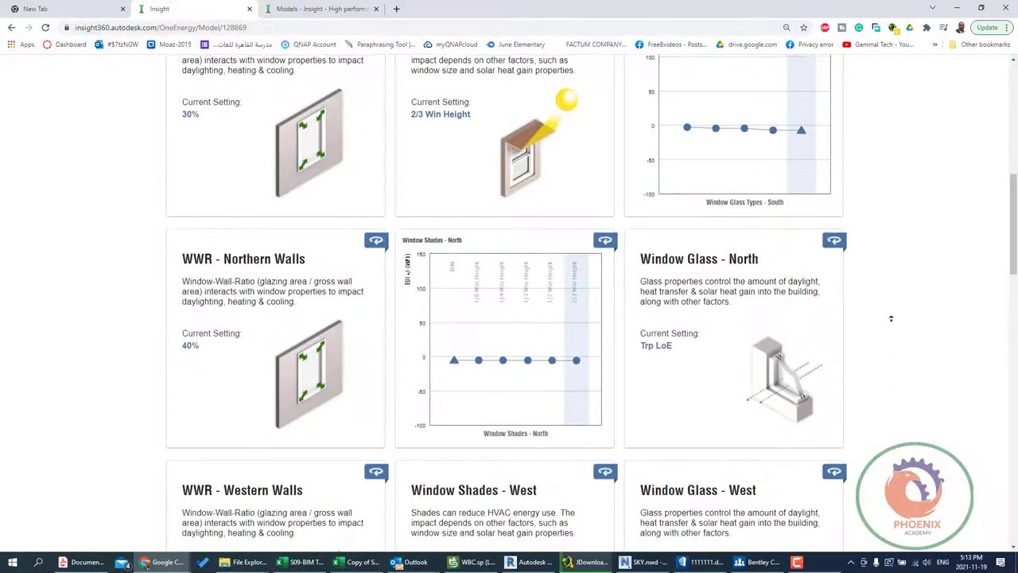
{"action": "scroll", "coordinate": [892, 310], "scroll_direction": "up", "scroll_amount": 1}
{"action": "scroll", "coordinate": [985, 125], "scroll_direction": "up", "scroll_amount": 10}
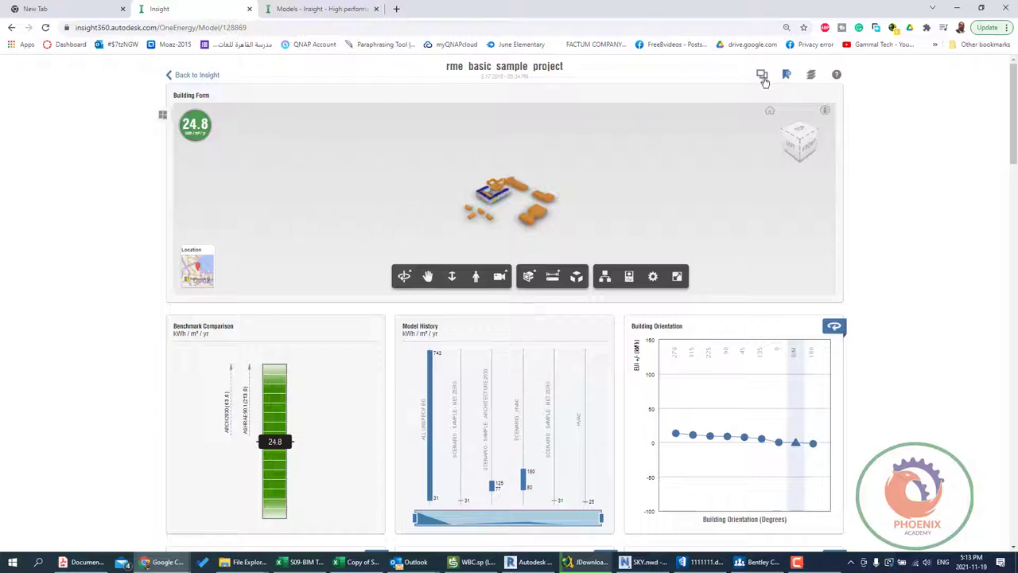
View the Scenario Compare chart, then return to the 3D building form view
{"action": "left_click", "coordinate": [762, 75]}
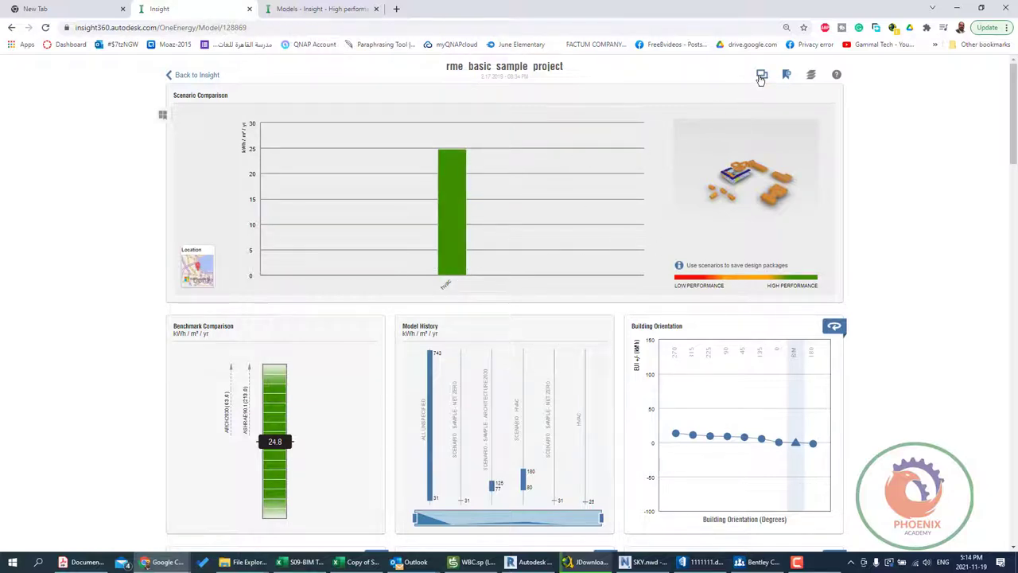
{"action": "left_click", "coordinate": [761, 78]}
{"action": "scroll", "coordinate": [596, 475], "scroll_direction": "down", "scroll_amount": 5}
{"action": "scroll", "coordinate": [309, 404], "scroll_direction": "down", "scroll_amount": 3}
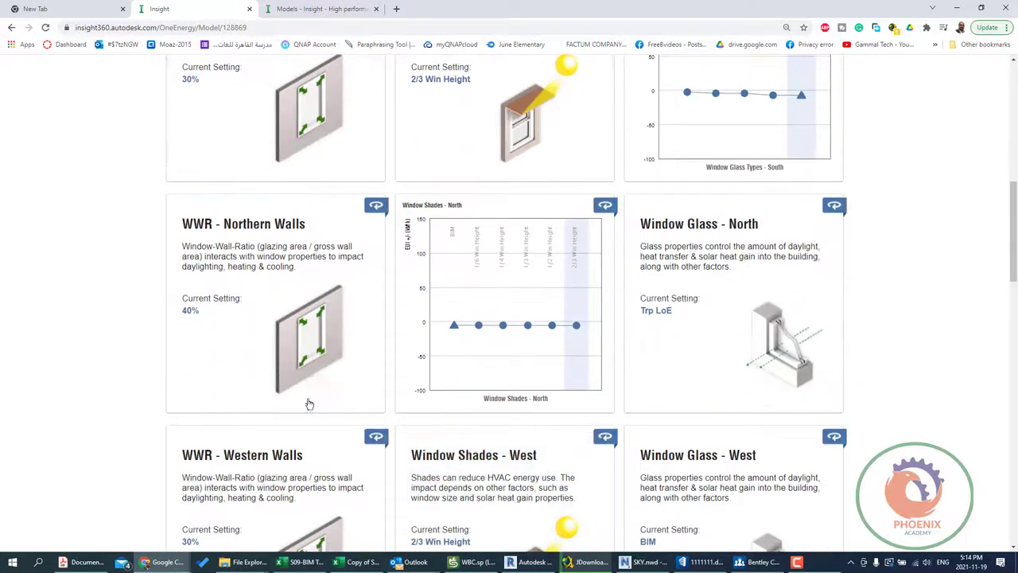
{"action": "scroll", "coordinate": [271, 342], "scroll_direction": "down", "scroll_amount": 3}
{"action": "scroll", "coordinate": [280, 369], "scroll_direction": "down", "scroll_amount": 3}
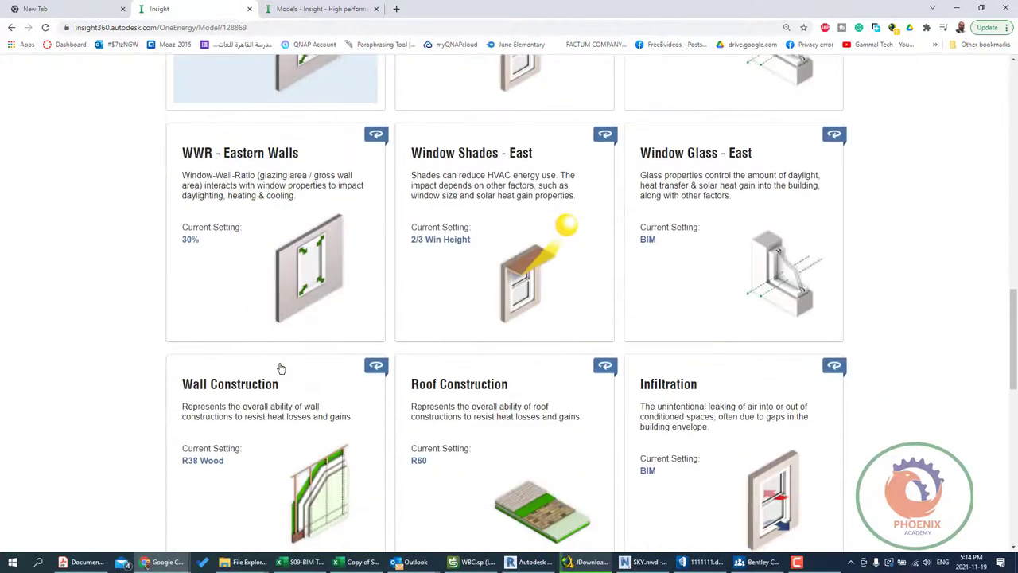
{"action": "scroll", "coordinate": [280, 368], "scroll_direction": "down", "scroll_amount": 3}
Inspect the Wall Construction and Roof Construction factors without changing them
{"action": "left_click", "coordinate": [279, 345]}
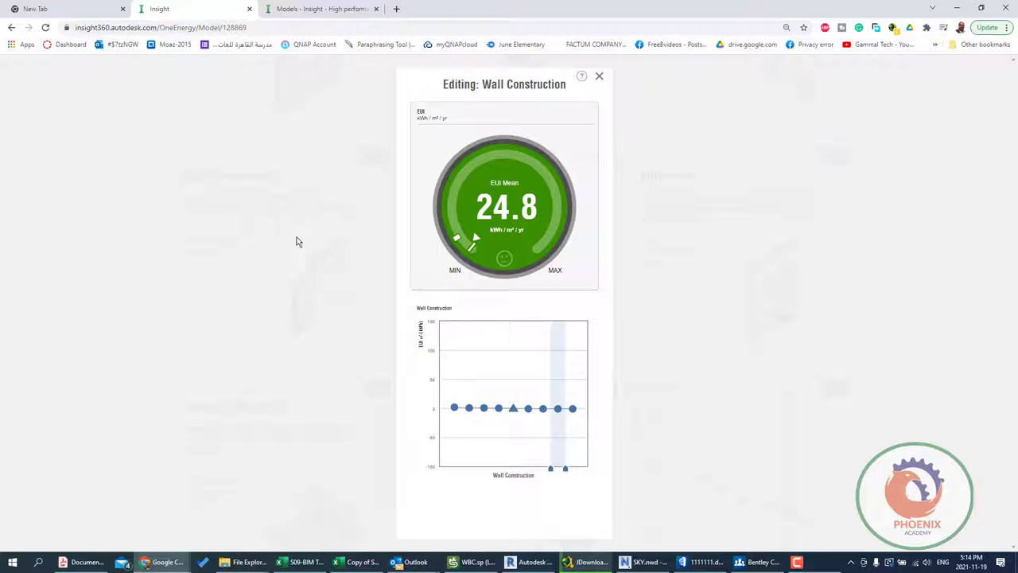
{"action": "left_click", "coordinate": [599, 79]}
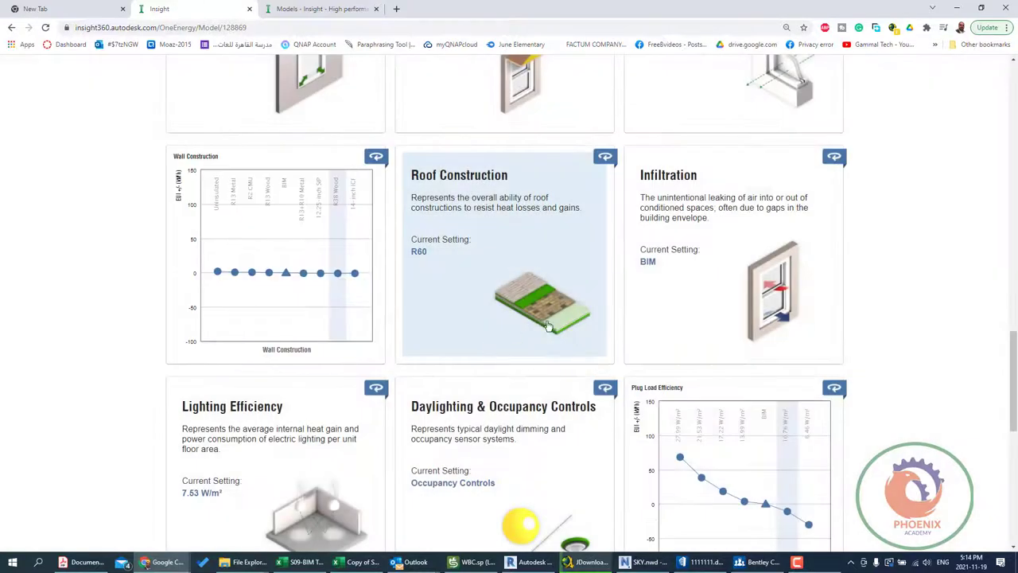
{"action": "left_click", "coordinate": [555, 321]}
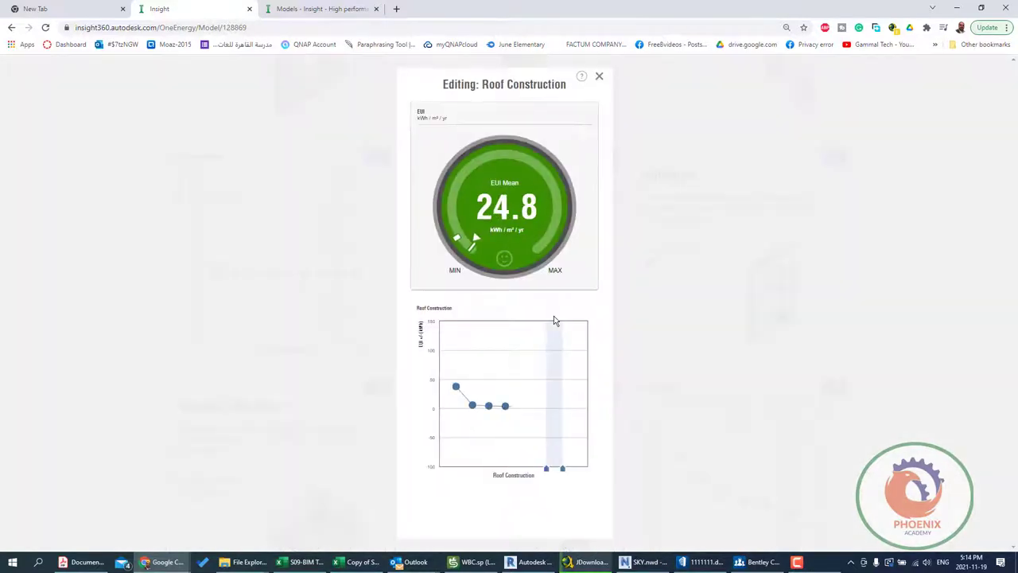
{"action": "left_click", "coordinate": [600, 79]}
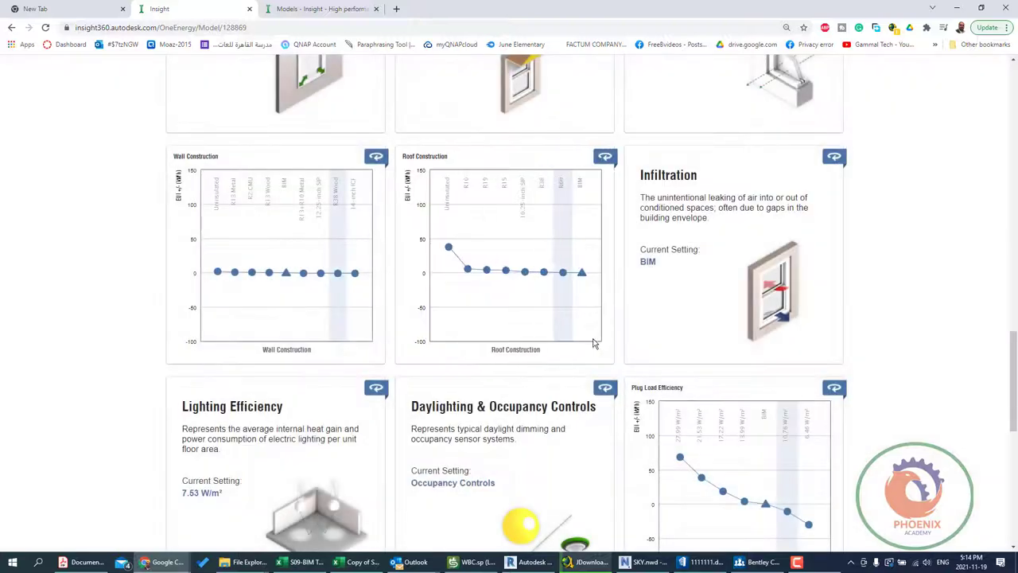
{"action": "scroll", "coordinate": [568, 284], "scroll_direction": "down", "scroll_amount": 2}
{"action": "scroll", "coordinate": [697, 295], "scroll_direction": "up", "scroll_amount": 2}
{"action": "scroll", "coordinate": [712, 285], "scroll_direction": "down", "scroll_amount": 3}
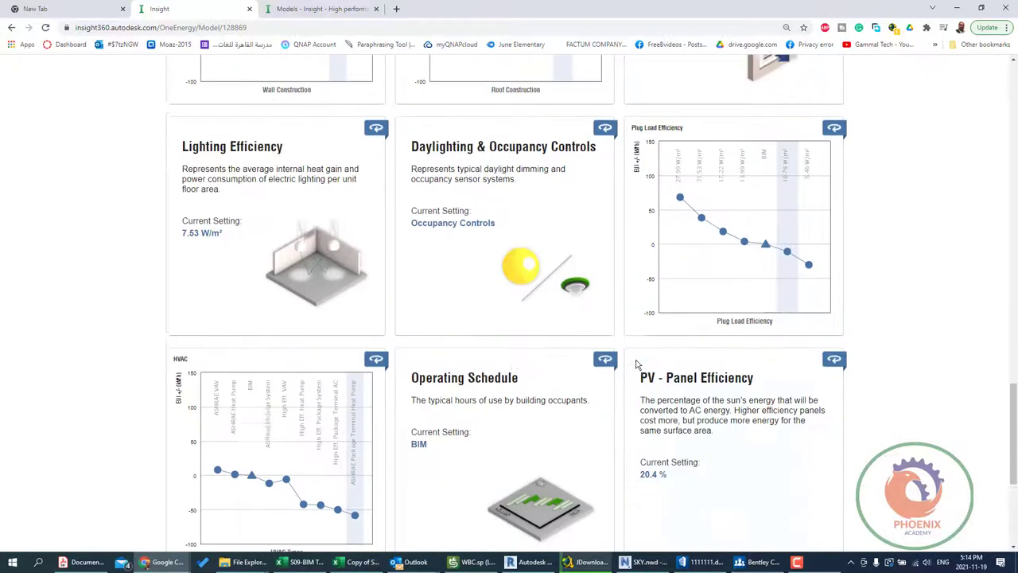
Restrict Lighting Efficiency to 3.23 W/m² (EUI 12.2) and copy its 'Lighting Efficiency' title
{"action": "left_click", "coordinate": [241, 187]}
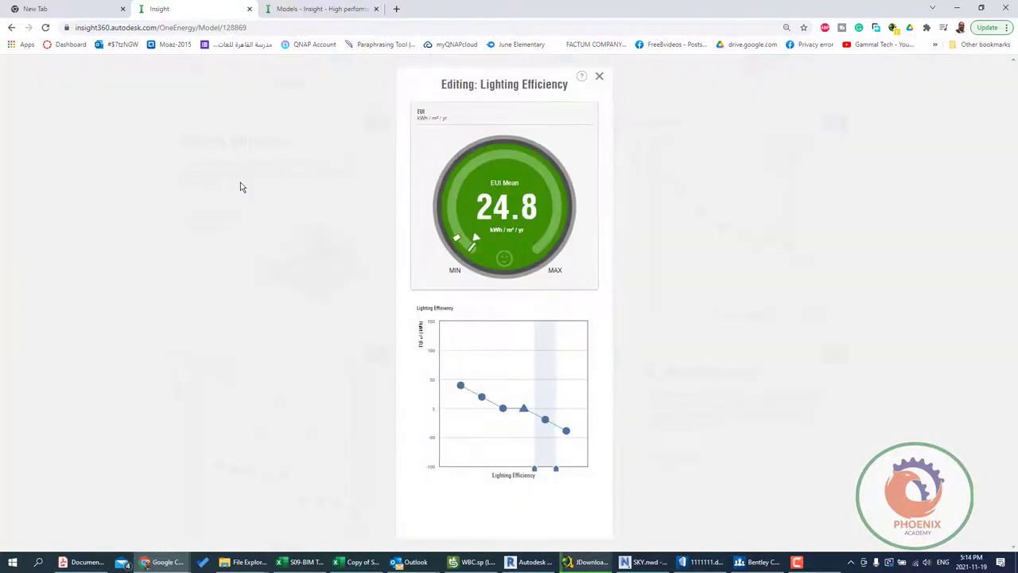
{"action": "mouse_move", "coordinate": [555, 469]}
{"action": "left_mouse_down"}
{"action": "mouse_move", "coordinate": [576, 468]}
{"action": "mouse_move", "coordinate": [555, 469]}
{"action": "left_mouse_up"}
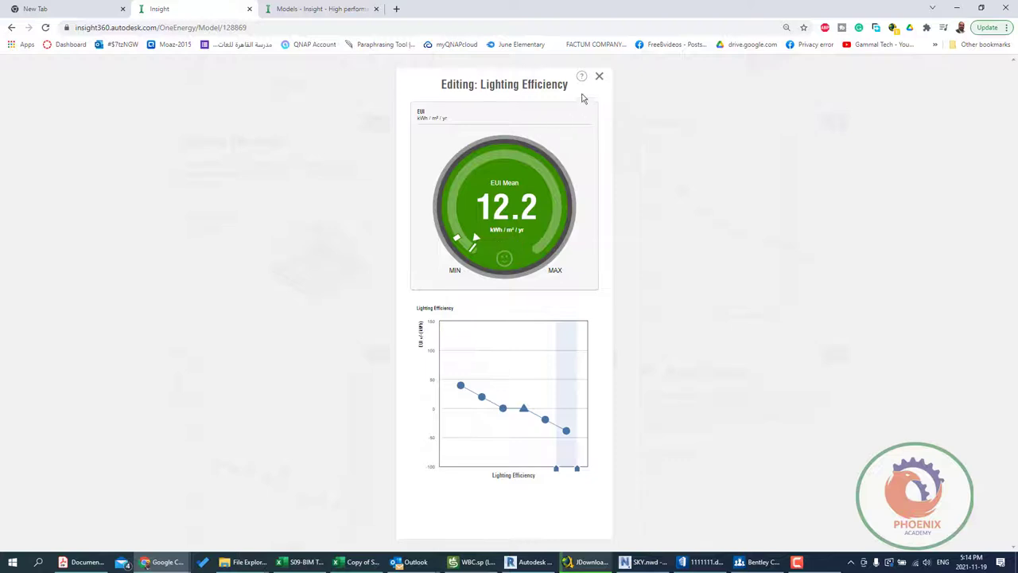
{"action": "left_click_drag", "start_coordinate": [481, 84], "coordinate": [569, 83]}
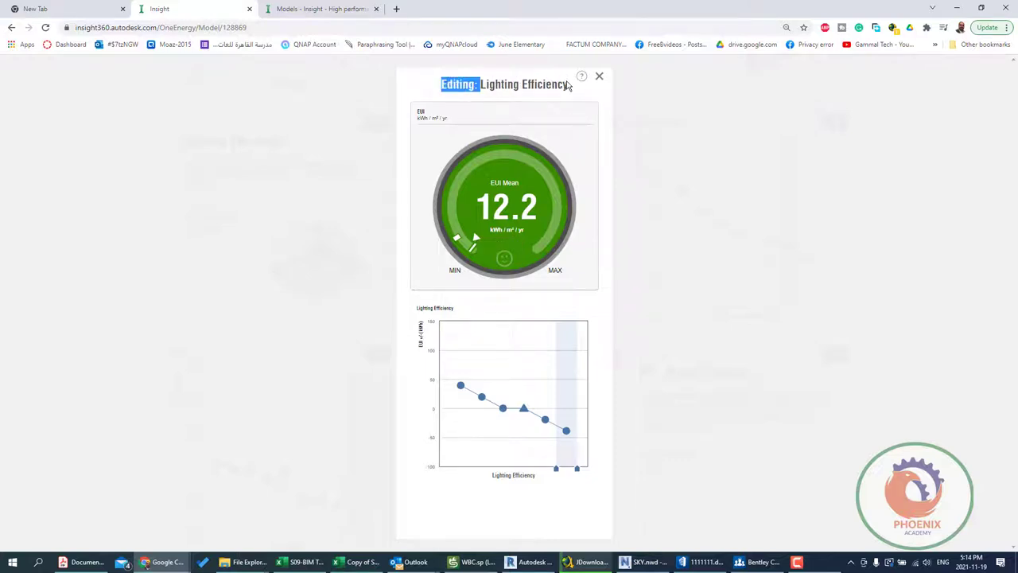
{"action": "left_click", "coordinate": [510, 85]}
{"action": "left_click_drag", "start_coordinate": [477, 85], "coordinate": [567, 85]}
{"action": "right_click", "coordinate": [568, 85]}
{"action": "left_click", "coordinate": [577, 95]}
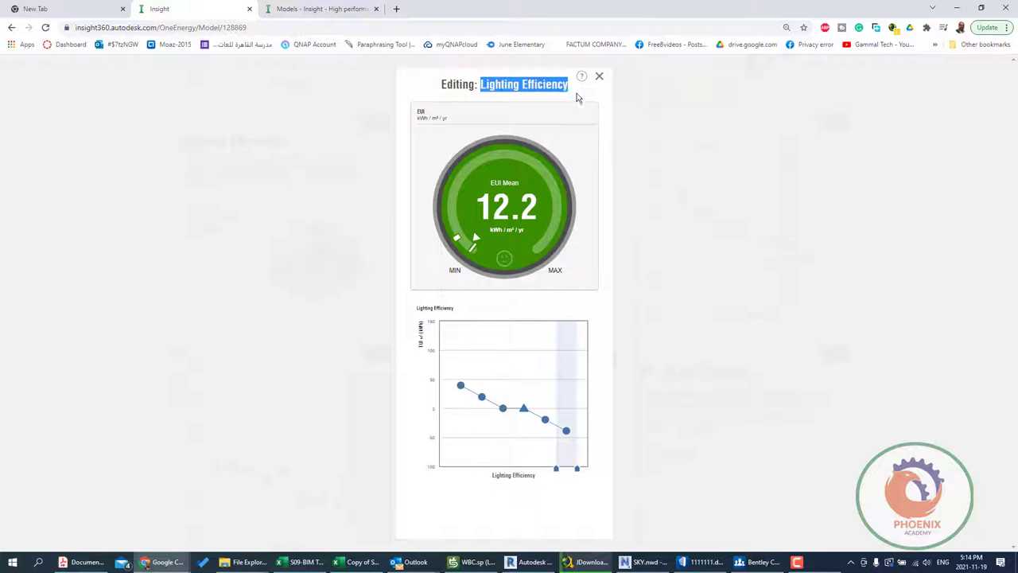
{"action": "left_click", "coordinate": [600, 76]}
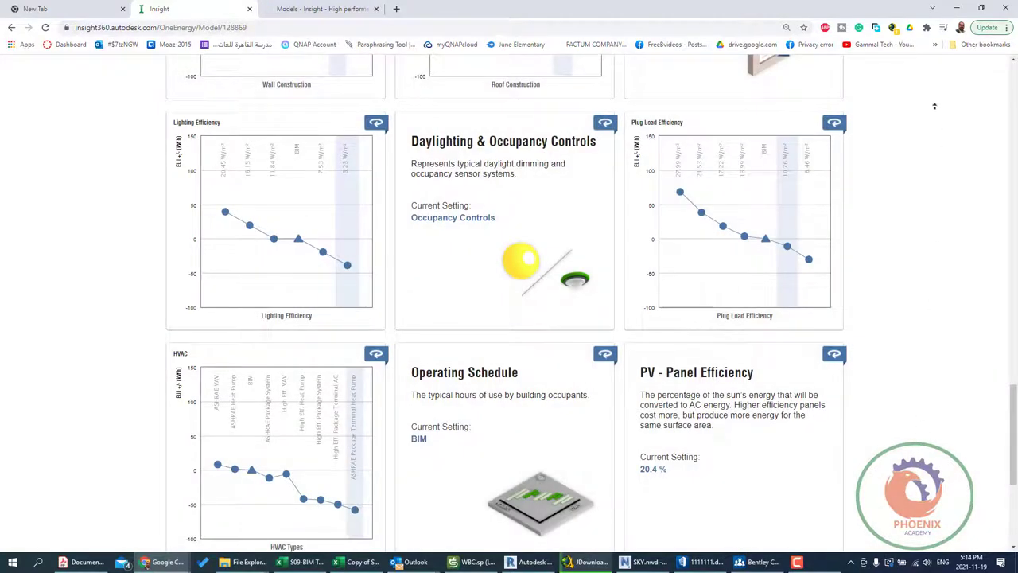
{"action": "mouse_move", "coordinate": [347, 265]}
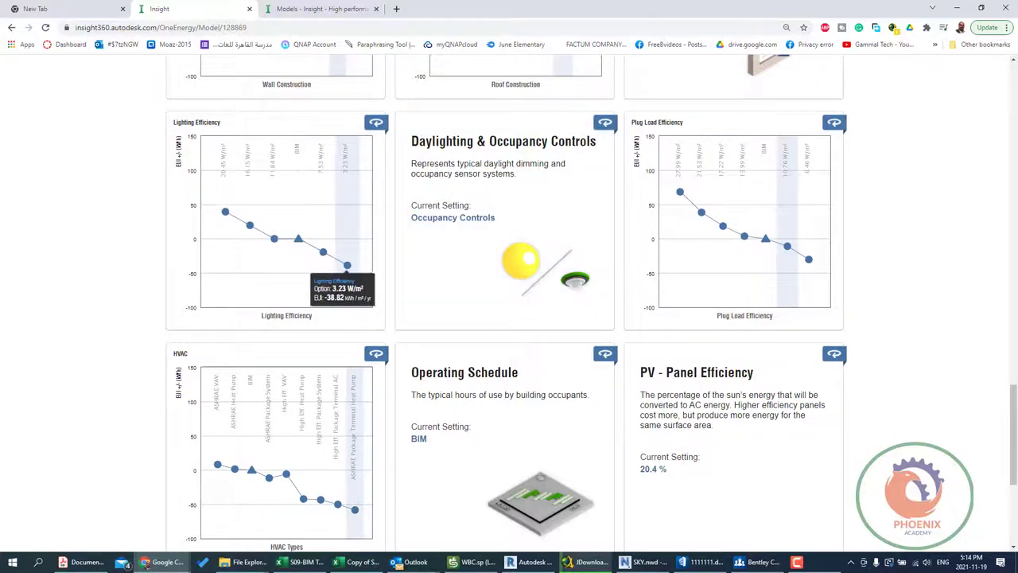
{"action": "left_click_drag", "start_coordinate": [1013, 459], "coordinate": [1006, 163]}
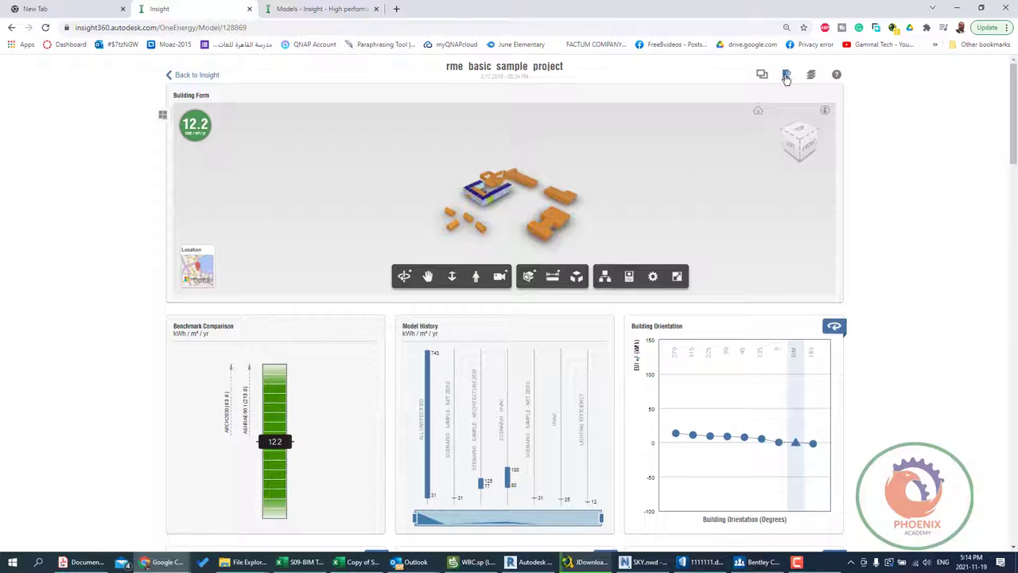
Save the current settings as a new scenario named 'Lighting Efficiency'
{"action": "left_click", "coordinate": [786, 74]}
{"action": "left_click", "coordinate": [209, 91]}
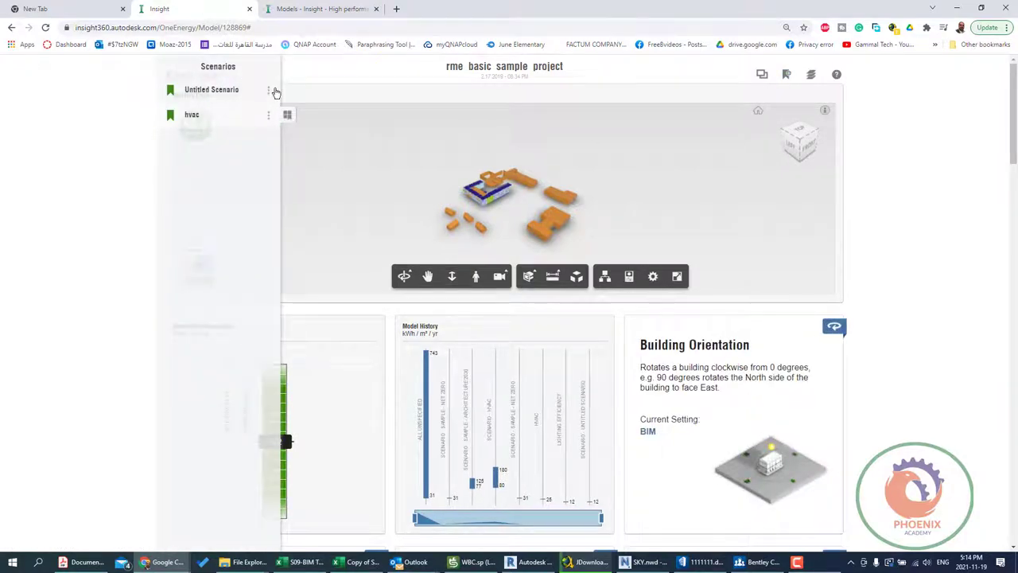
{"action": "left_click", "coordinate": [274, 93]}
{"action": "left_click", "coordinate": [212, 87]}
{"action": "right_click", "coordinate": [214, 90]}
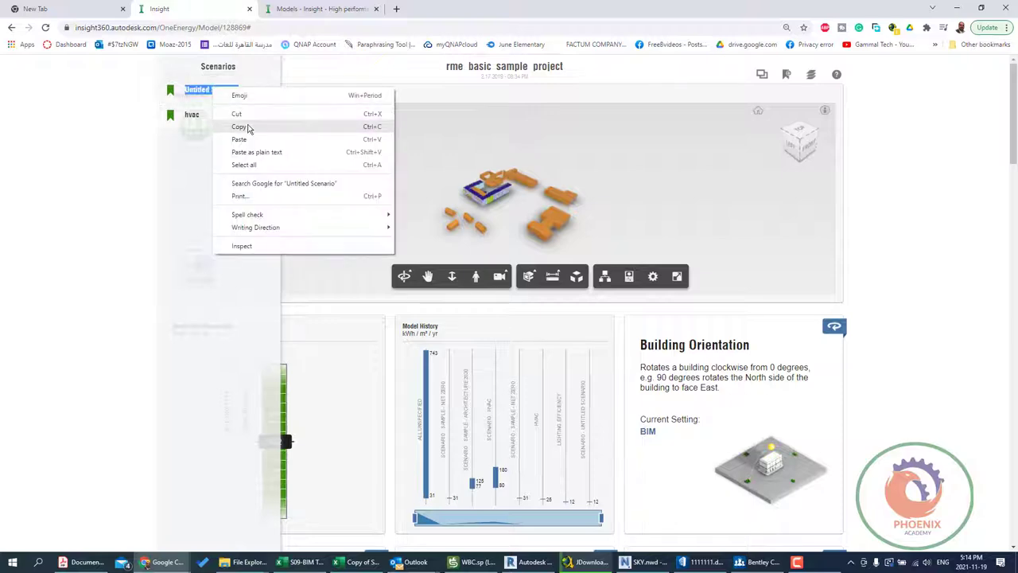
{"action": "left_click", "coordinate": [238, 139]}
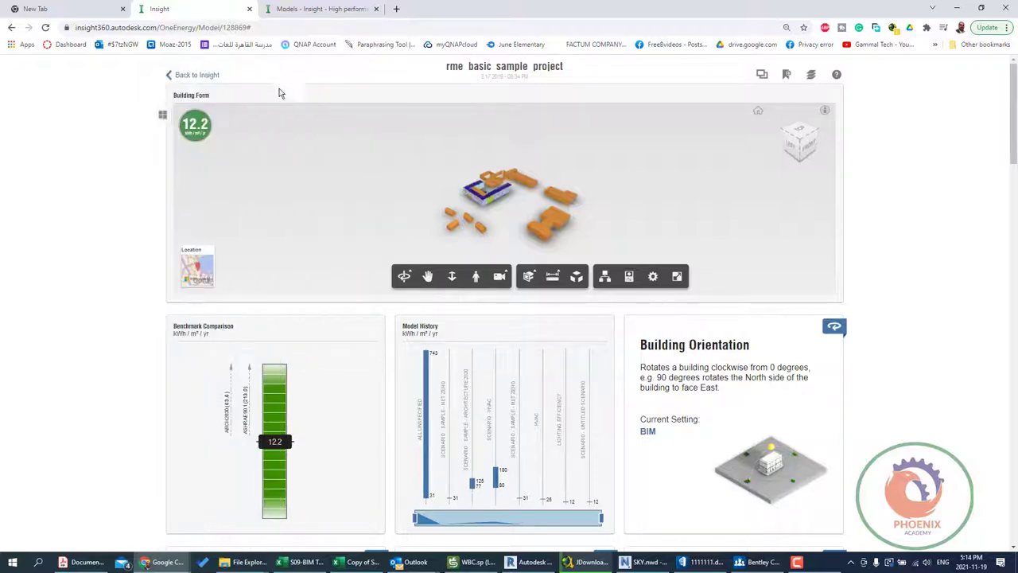
Inspect the Window Glass - East and Daylighting & Occupancy Controls factors, then scroll the tiles
{"action": "scroll", "coordinate": [684, 334], "scroll_direction": "down", "scroll_amount": 10}
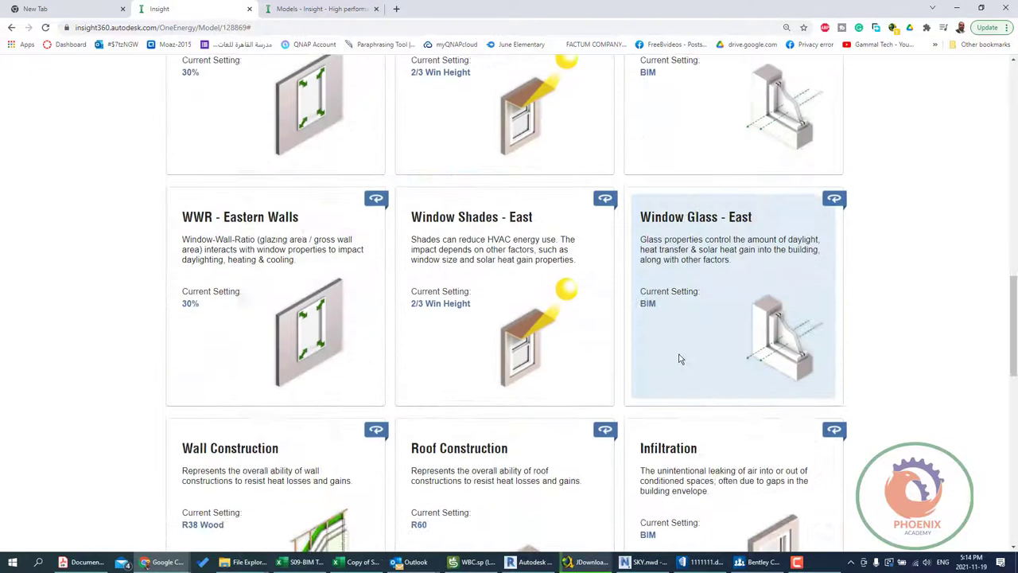
{"action": "scroll", "coordinate": [677, 363], "scroll_direction": "down", "scroll_amount": 10}
{"action": "scroll", "coordinate": [677, 363], "scroll_direction": "up", "scroll_amount": 5}
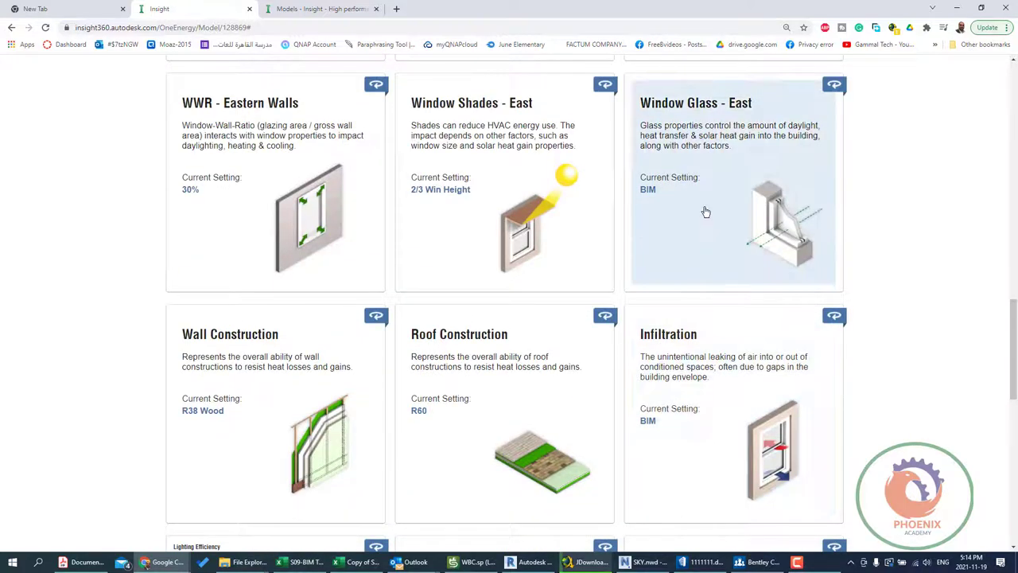
{"action": "left_click", "coordinate": [703, 213]}
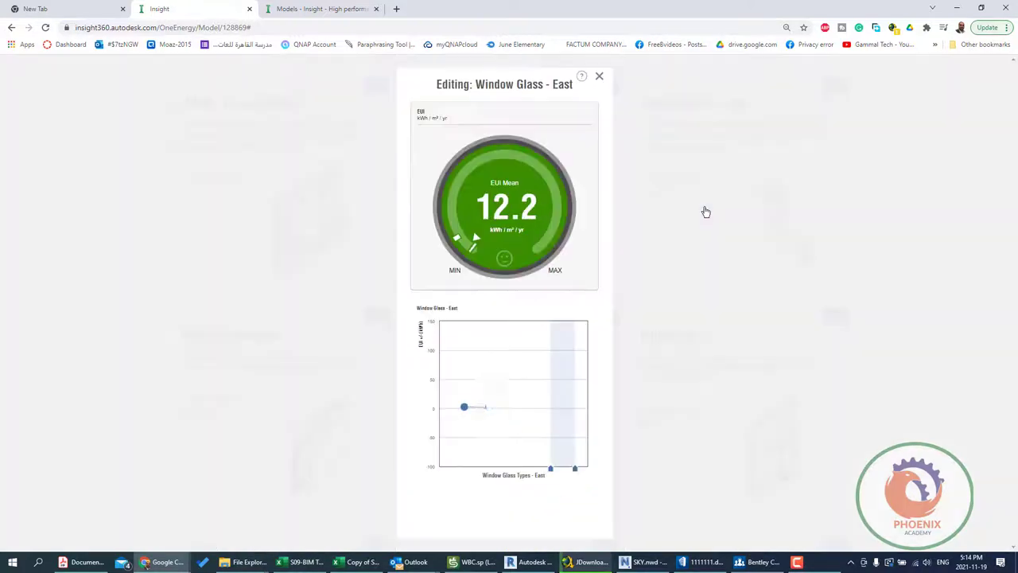
{"action": "left_click", "coordinate": [601, 79]}
{"action": "scroll", "coordinate": [509, 390], "scroll_direction": "down", "scroll_amount": 3}
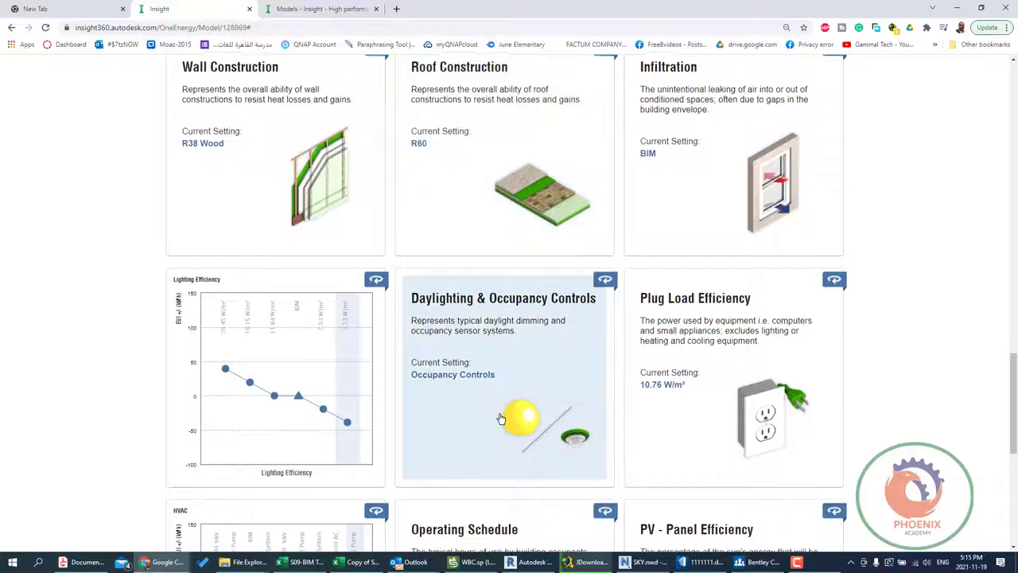
{"action": "scroll", "coordinate": [501, 419], "scroll_direction": "down", "scroll_amount": 2}
{"action": "left_click", "coordinate": [527, 203]}
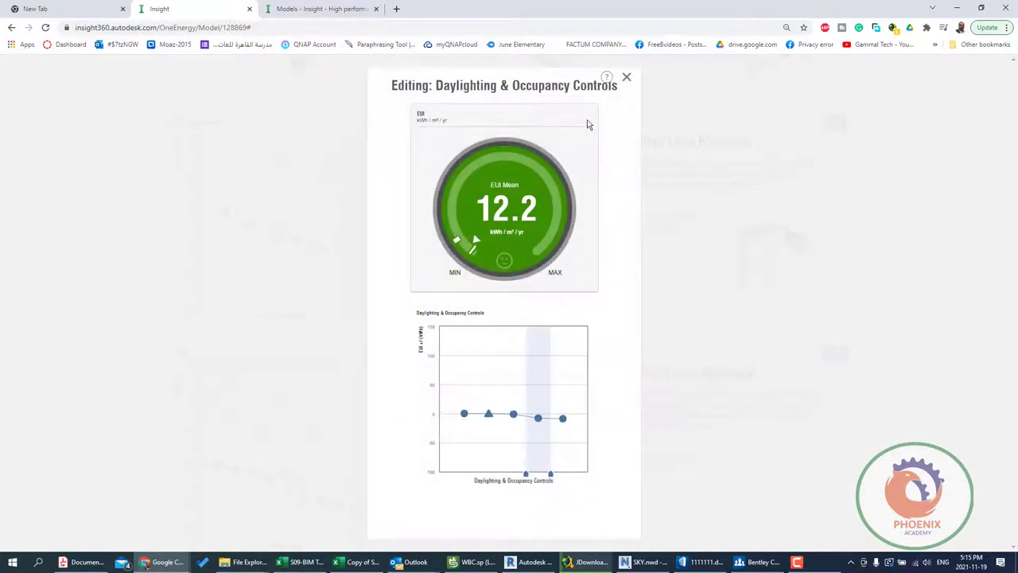
{"action": "left_click", "coordinate": [626, 79]}
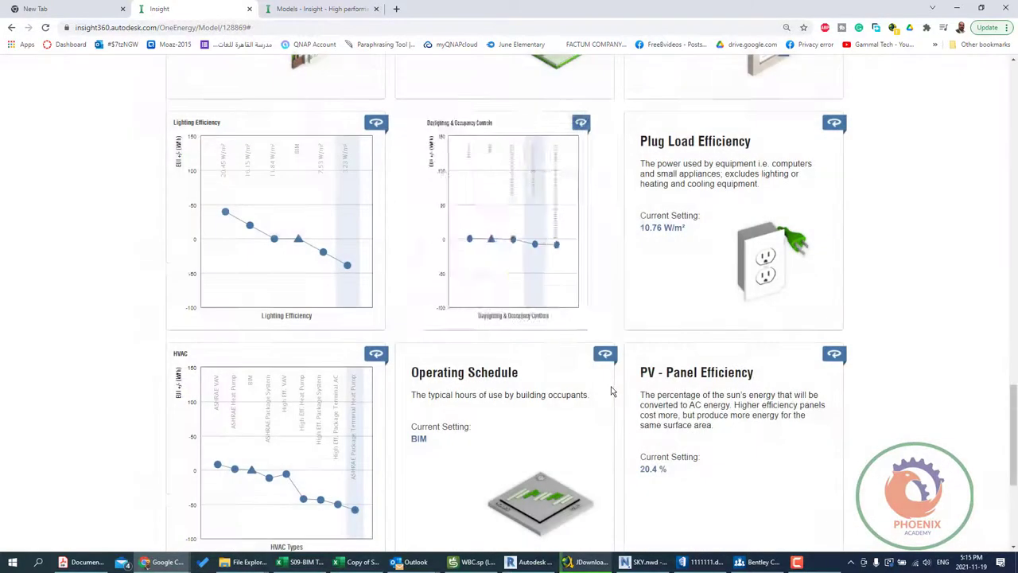
{"action": "scroll", "coordinate": [455, 292], "scroll_direction": "down", "scroll_amount": 2}
{"action": "scroll", "coordinate": [469, 342], "scroll_direction": "down", "scroll_amount": 2}
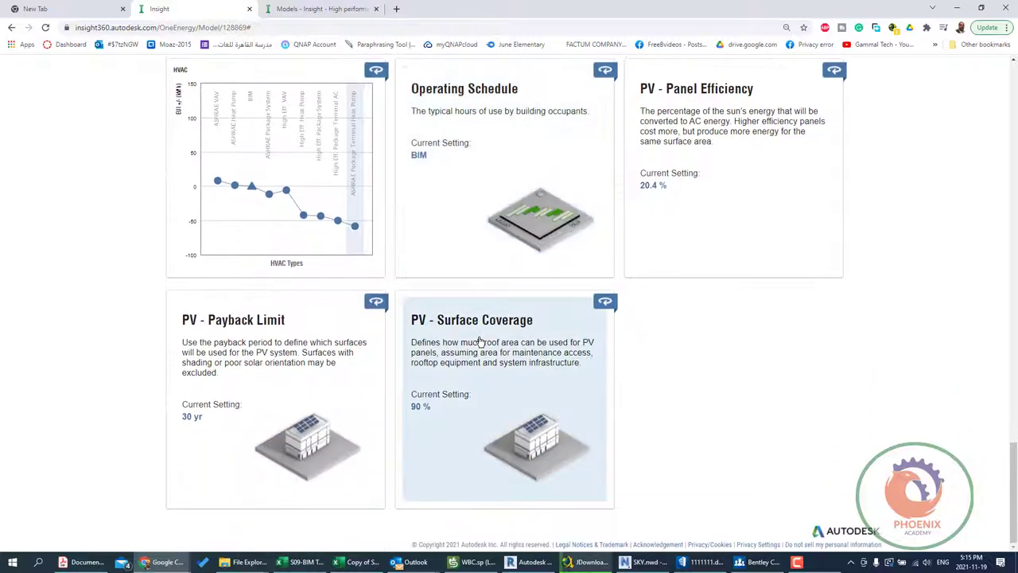
{"action": "scroll", "coordinate": [457, 374], "scroll_direction": "up", "scroll_amount": 5}
{"action": "scroll", "coordinate": [477, 350], "scroll_direction": "up", "scroll_amount": 3}
Limit Roof Construction to R15 through BIM, giving an EUI mean of 12.9 kWh/m²/yr
{"action": "left_click", "coordinate": [483, 342]}
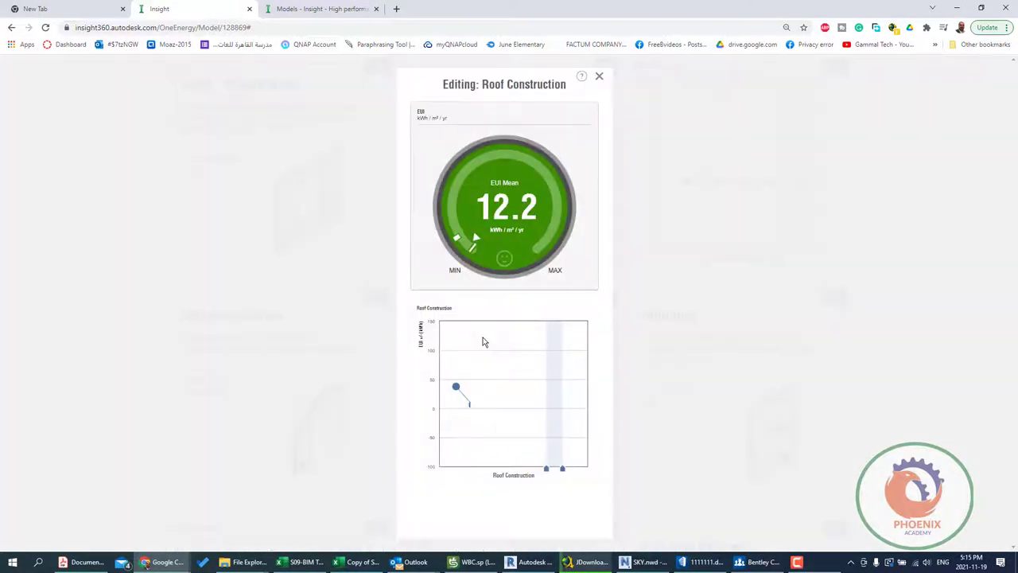
{"action": "mouse_move", "coordinate": [472, 404]}
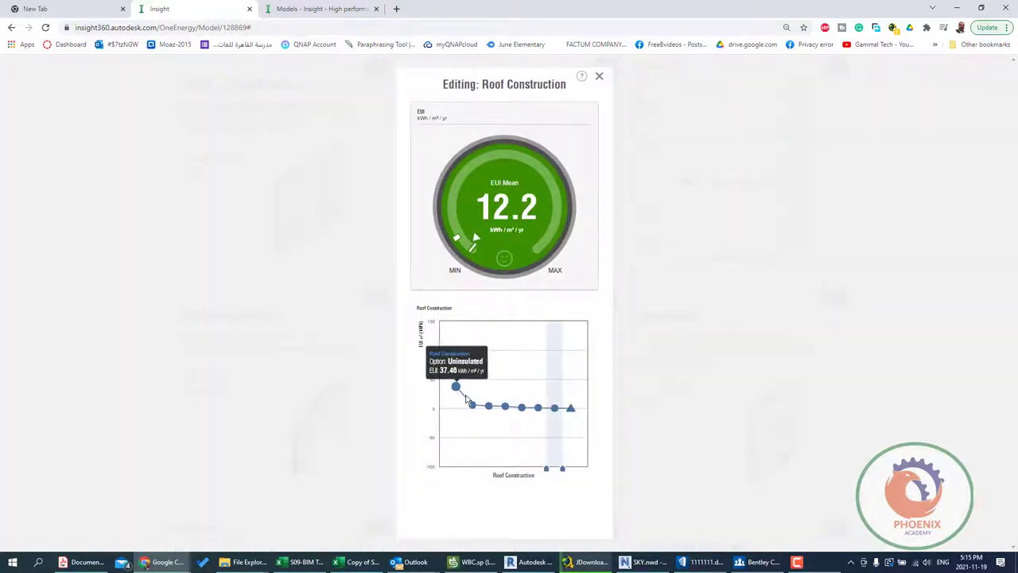
{"action": "left_click_drag", "start_coordinate": [546, 469], "coordinate": [447, 469]}
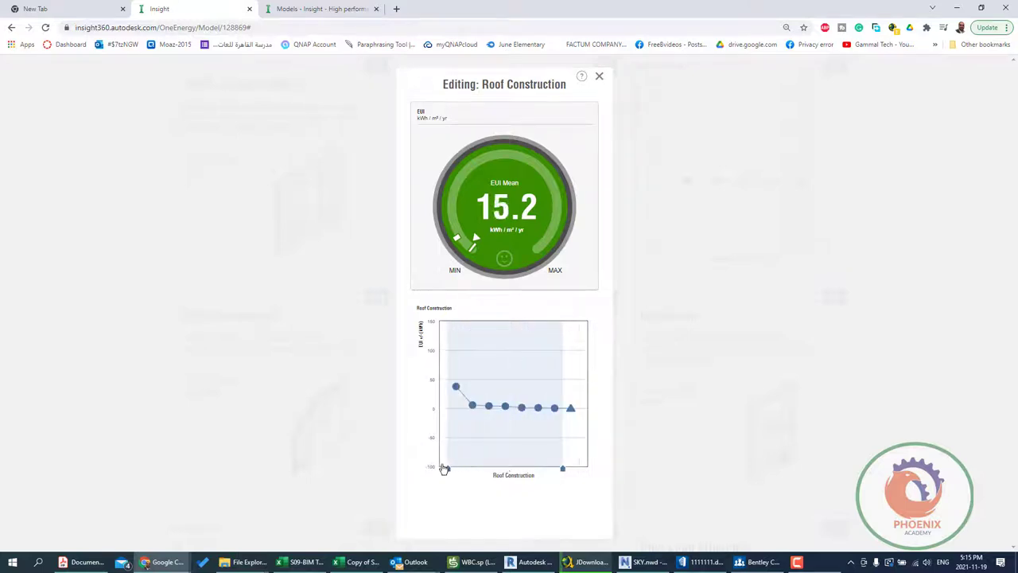
{"action": "left_click_drag", "start_coordinate": [563, 469], "coordinate": [580, 468]}
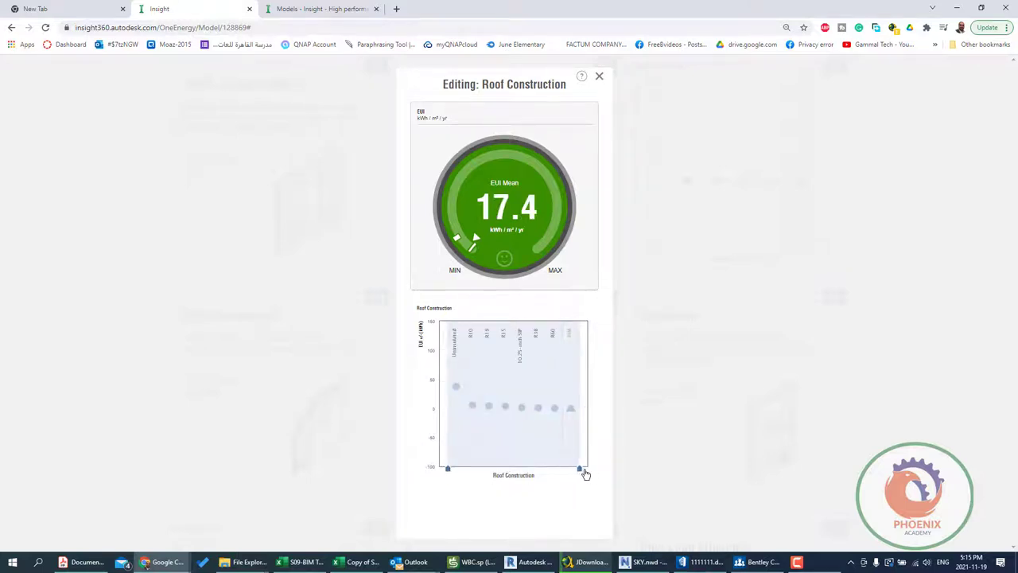
{"action": "mouse_move", "coordinate": [448, 468]}
{"action": "left_mouse_down"}
{"action": "mouse_move", "coordinate": [562, 469]}
{"action": "mouse_move", "coordinate": [481, 468]}
{"action": "mouse_move", "coordinate": [497, 470]}
{"action": "left_mouse_up"}
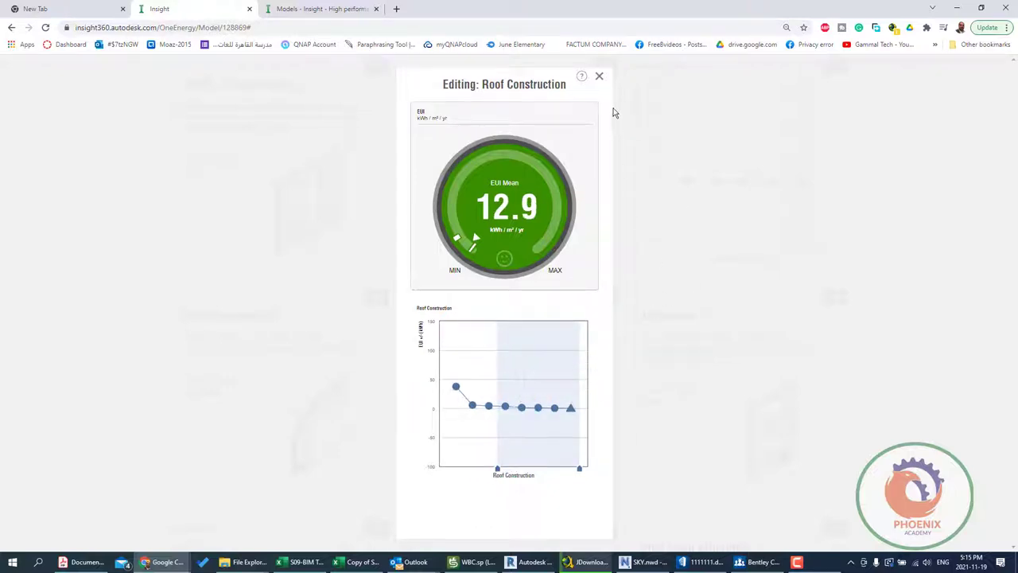
{"action": "left_click", "coordinate": [601, 76]}
{"action": "scroll", "coordinate": [557, 350], "scroll_direction": "down", "scroll_amount": 3}
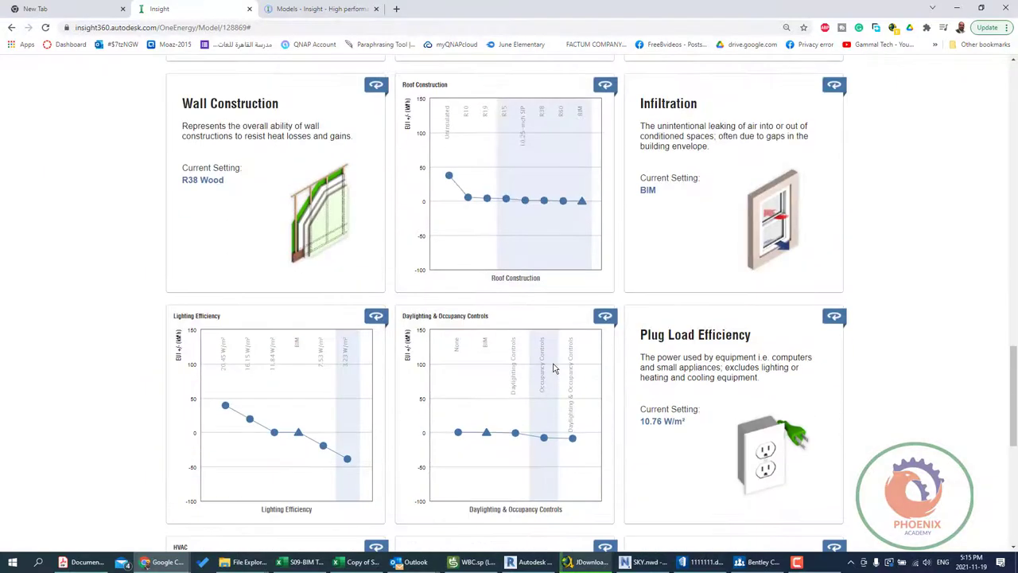
{"action": "scroll", "coordinate": [563, 389], "scroll_direction": "down", "scroll_amount": 3}
{"action": "scroll", "coordinate": [568, 402], "scroll_direction": "up", "scroll_amount": 4}
{"action": "left_click", "coordinate": [284, 171]}
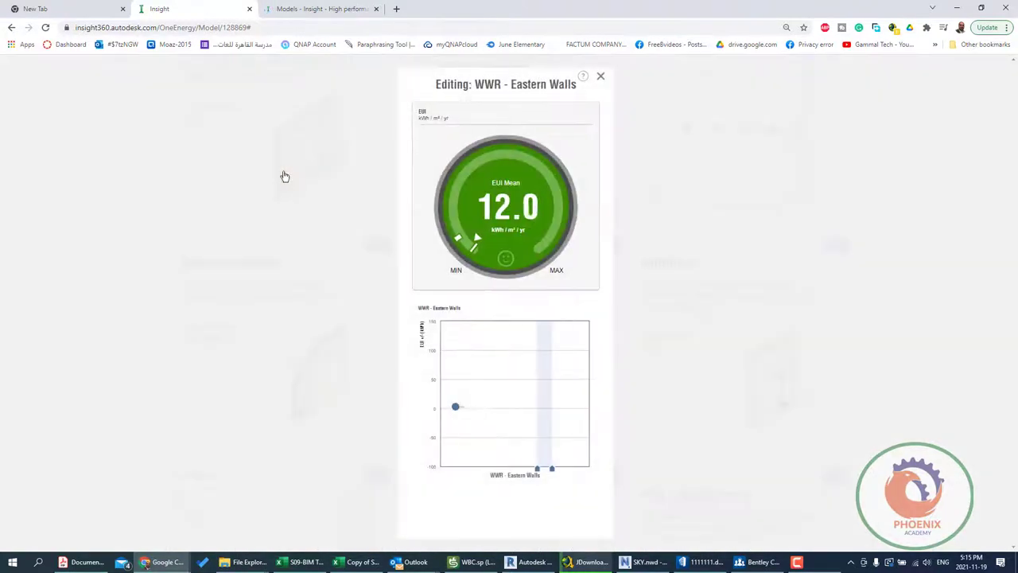
{"action": "left_click", "coordinate": [599, 78]}
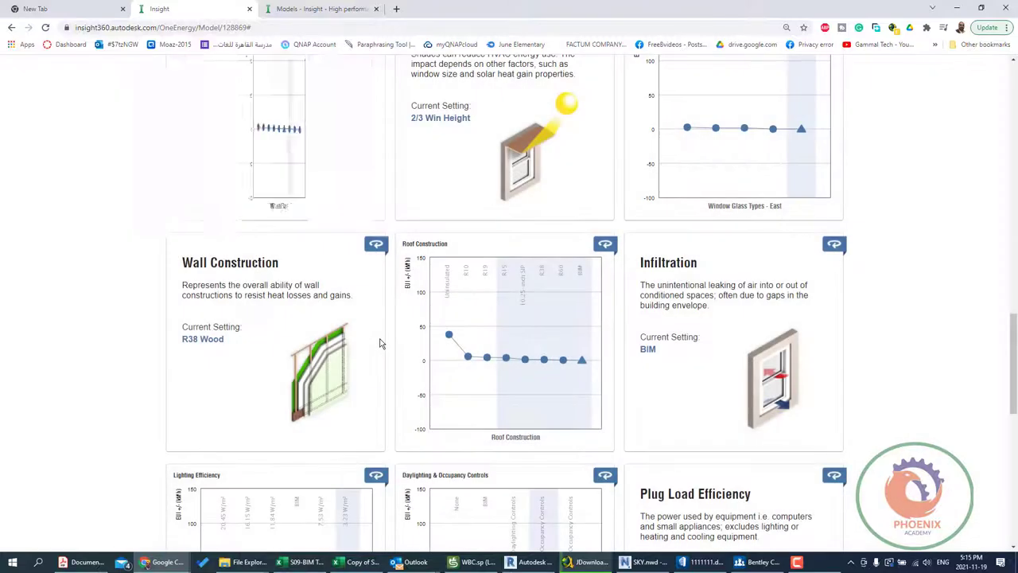
{"action": "scroll", "coordinate": [334, 342], "scroll_direction": "down", "scroll_amount": 3}
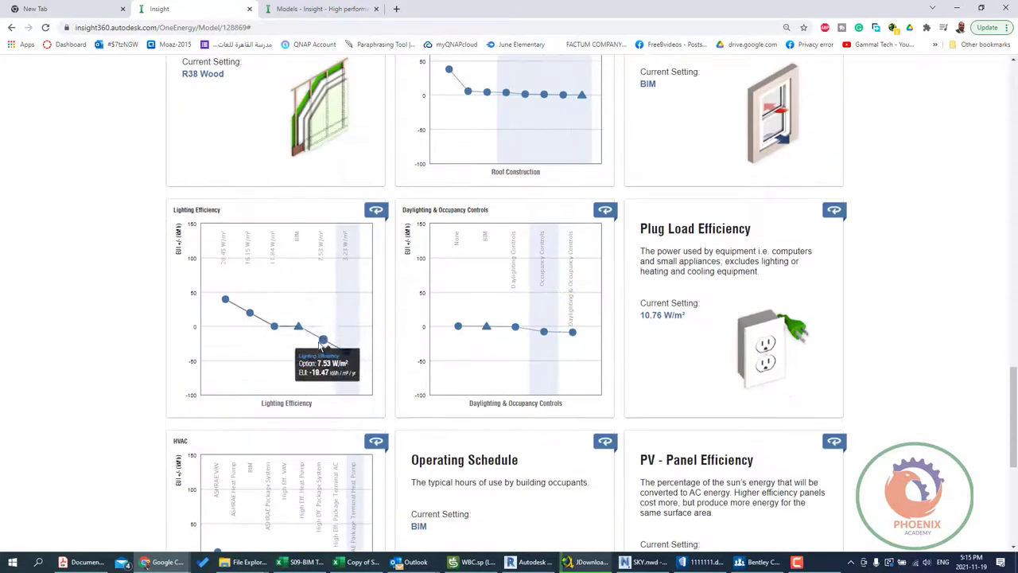
{"action": "left_click", "coordinate": [307, 124]}
{"action": "left_click", "coordinate": [600, 78]}
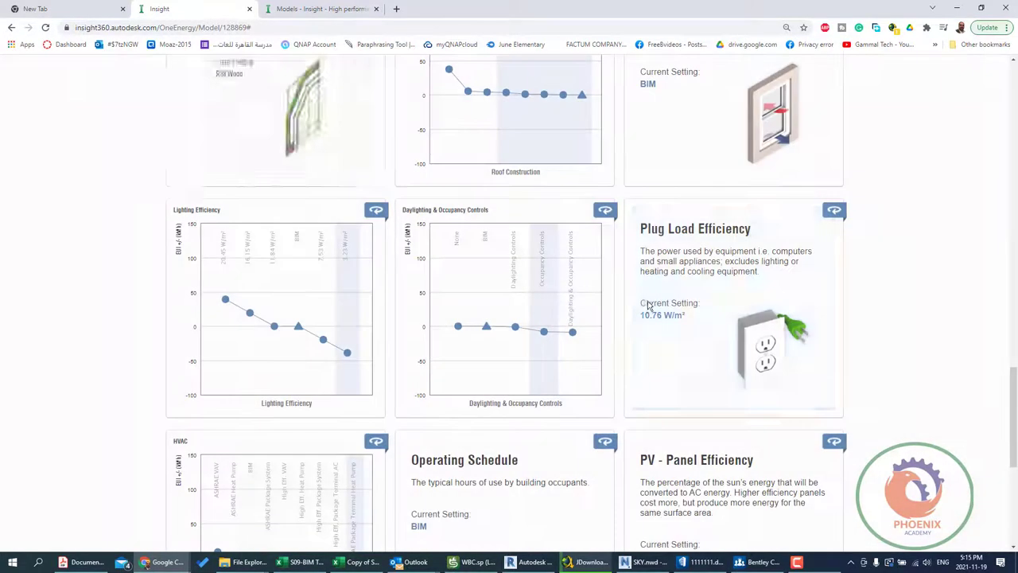
{"action": "scroll", "coordinate": [541, 348], "scroll_direction": "down", "scroll_amount": 4}
{"action": "scroll", "coordinate": [614, 382], "scroll_direction": "up", "scroll_amount": 3}
{"action": "scroll", "coordinate": [614, 382], "scroll_direction": "up", "scroll_amount": 6}
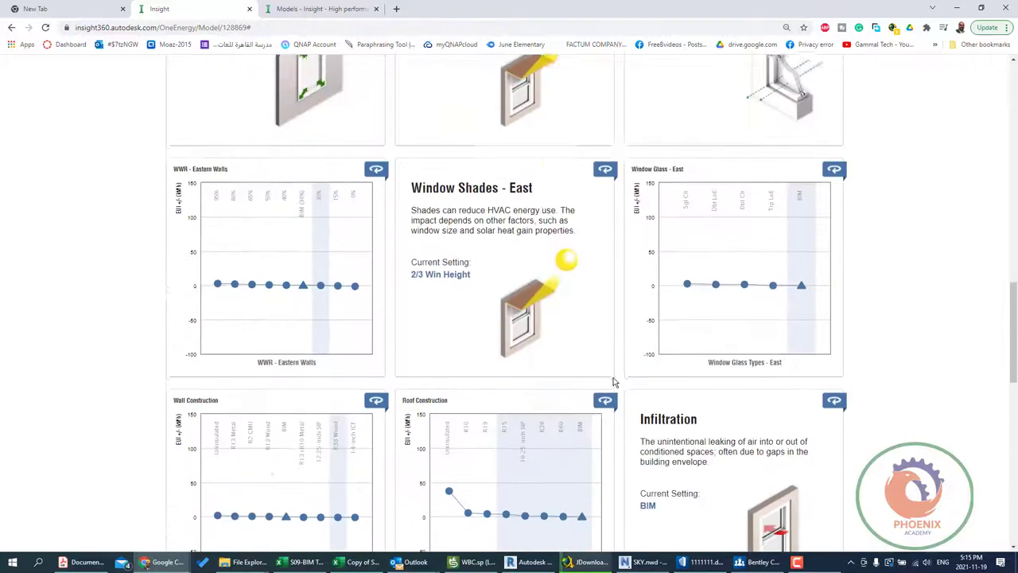
{"action": "scroll", "coordinate": [502, 368], "scroll_direction": "up", "scroll_amount": 2}
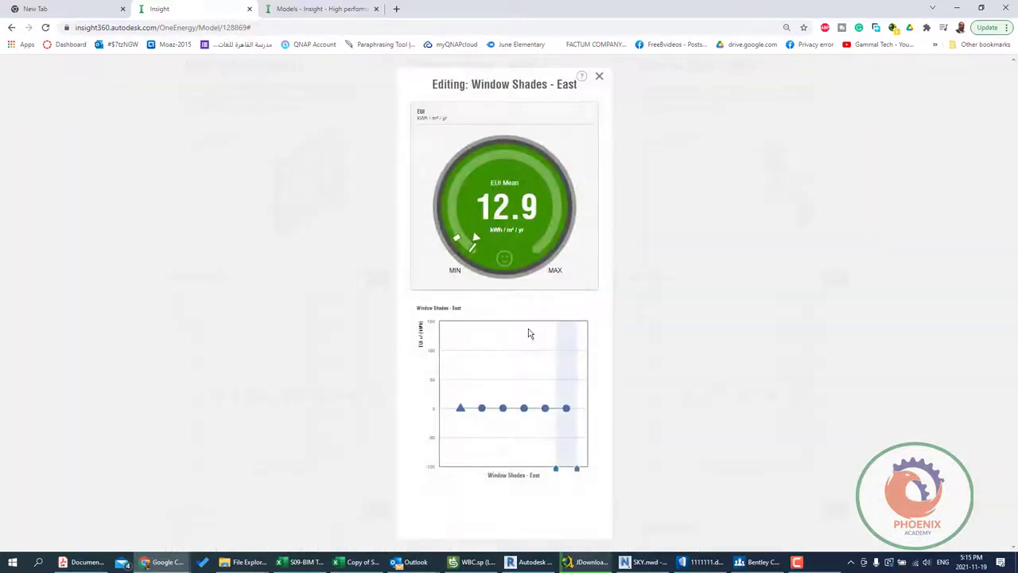
{"action": "left_click", "coordinate": [683, 284]}
{"action": "scroll", "coordinate": [557, 279], "scroll_direction": "up", "scroll_amount": 3}
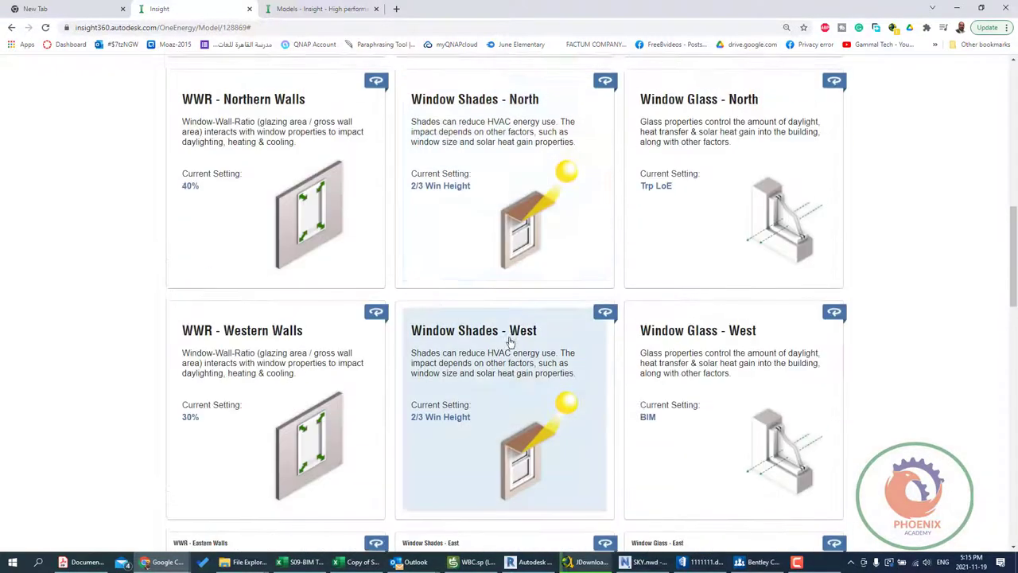
{"action": "left_click", "coordinate": [521, 334]}
{"action": "left_click", "coordinate": [815, 288]}
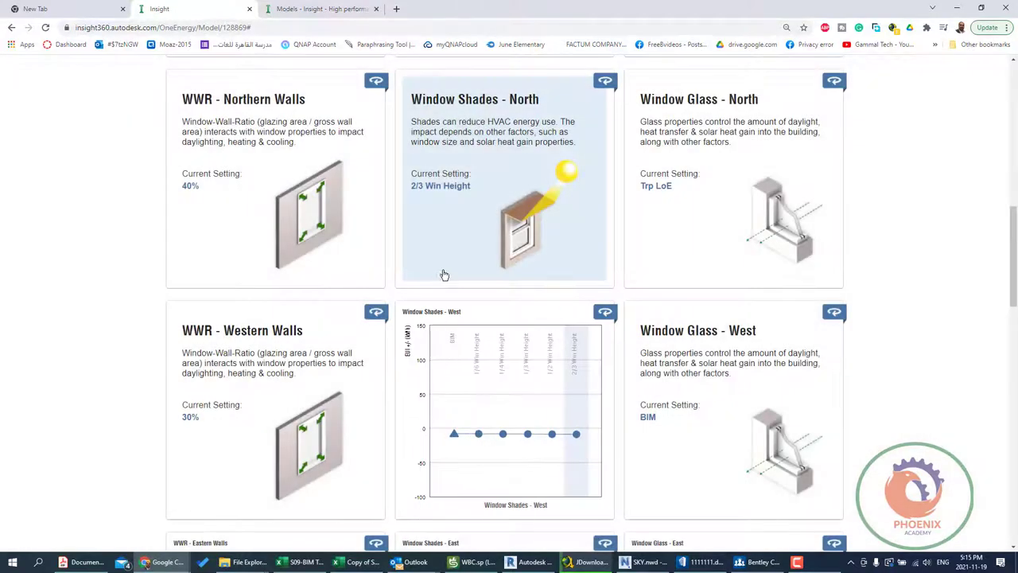
{"action": "scroll", "coordinate": [453, 275], "scroll_direction": "up", "scroll_amount": 4}
{"action": "scroll", "coordinate": [474, 302], "scroll_direction": "up", "scroll_amount": 2}
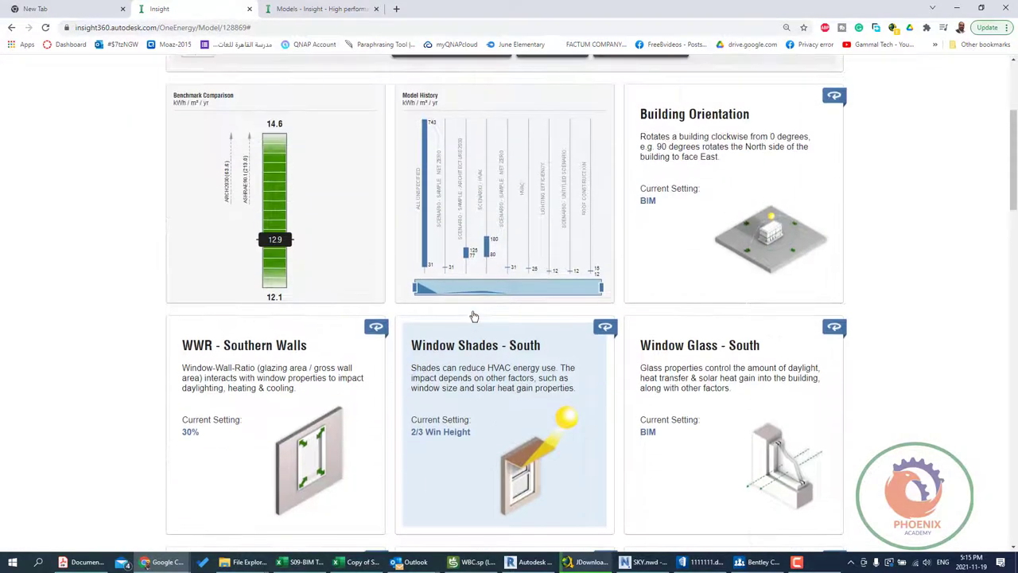
{"action": "left_click", "coordinate": [282, 387]}
{"action": "left_click", "coordinate": [790, 306]}
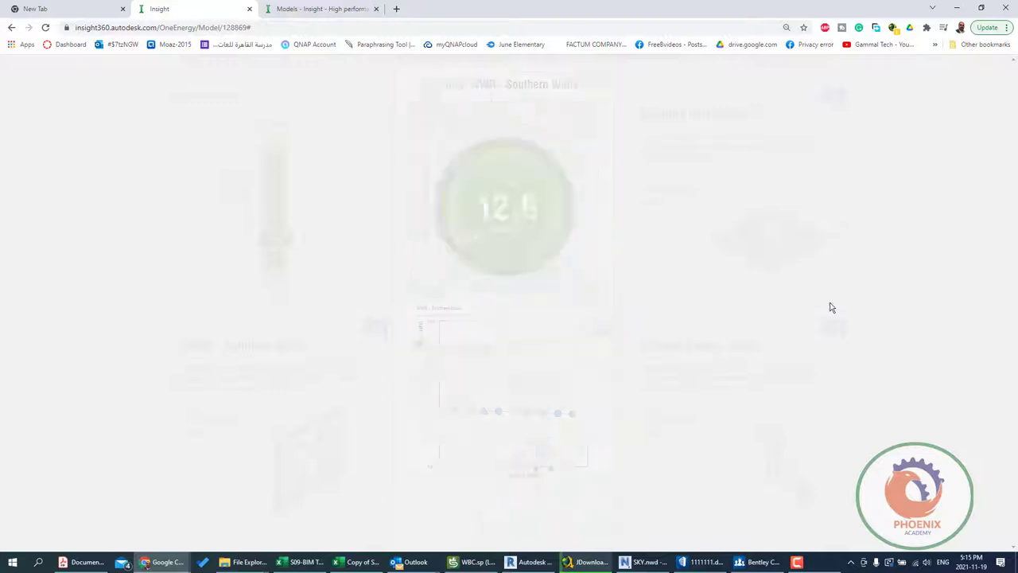
{"action": "scroll", "coordinate": [378, 312], "scroll_direction": "up", "scroll_amount": 3}
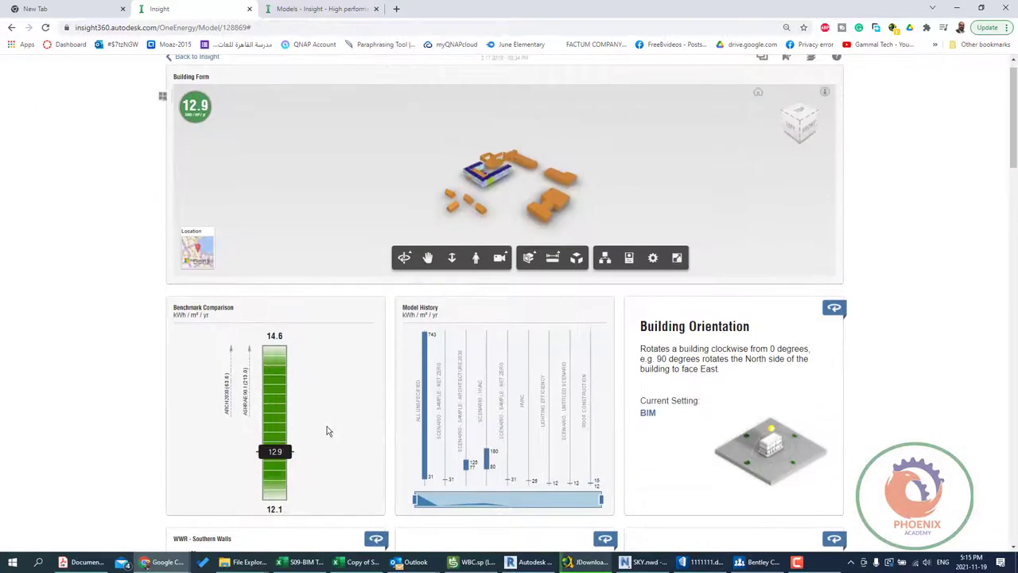
{"action": "mouse_move", "coordinate": [585, 402]}
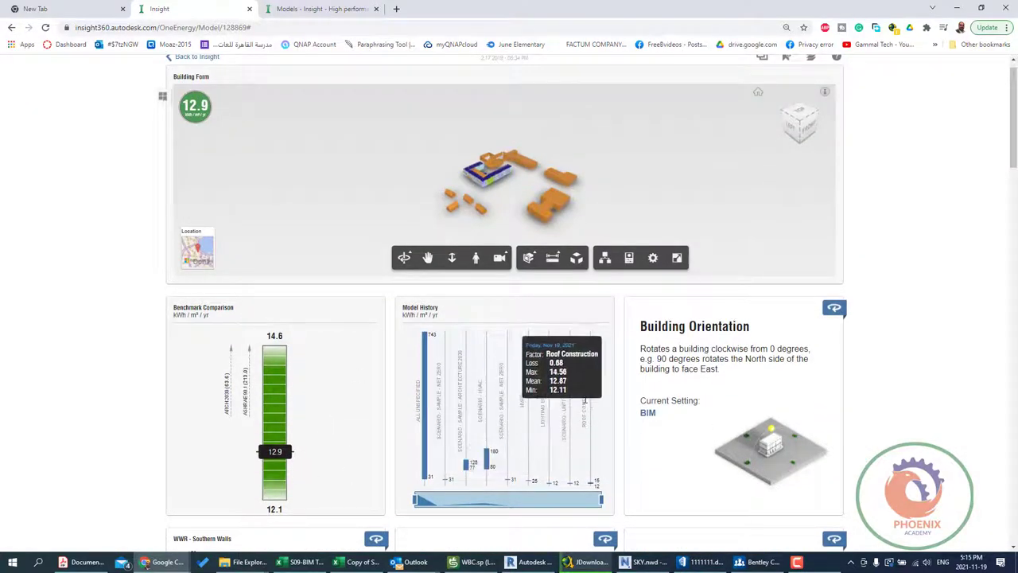
Compare the Hvac and Lighting Efficiency scenarios' EUI and orbit the building preview
{"action": "scroll", "coordinate": [780, 97], "scroll_direction": "up", "scroll_amount": 1}
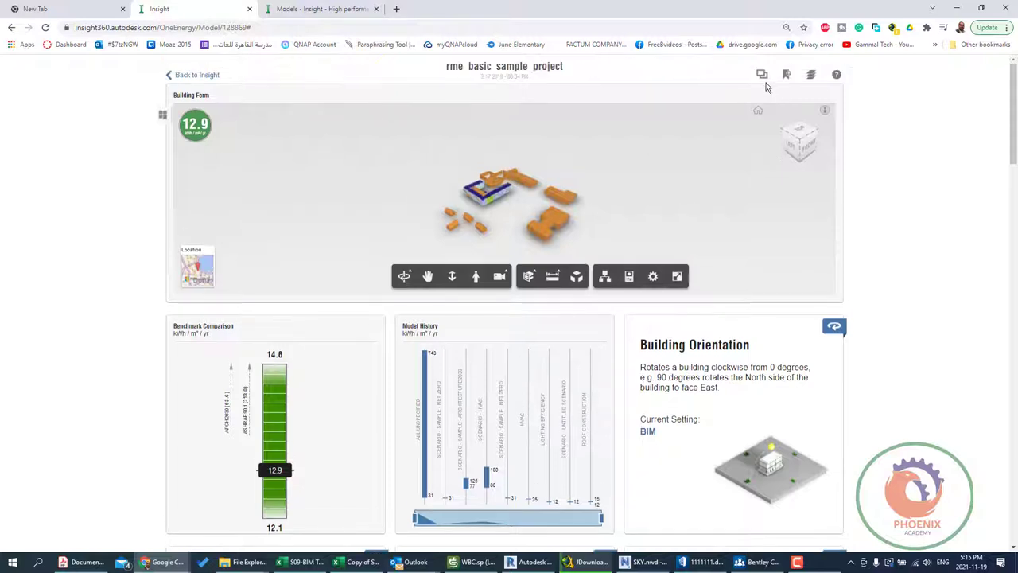
{"action": "left_click", "coordinate": [763, 76]}
{"action": "mouse_move", "coordinate": [548, 224]}
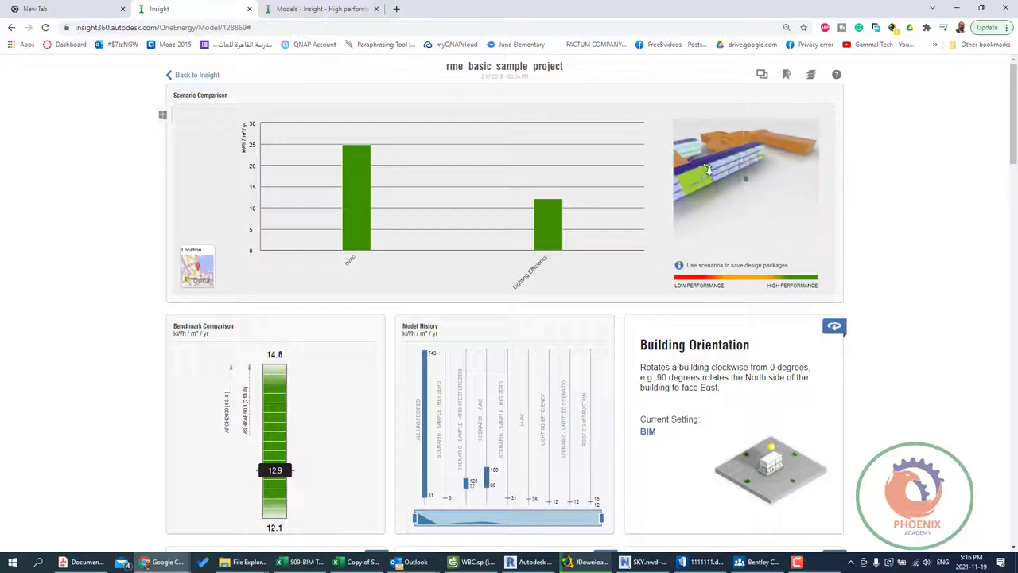
{"action": "scroll", "coordinate": [762, 163], "scroll_direction": "up", "scroll_amount": 5}
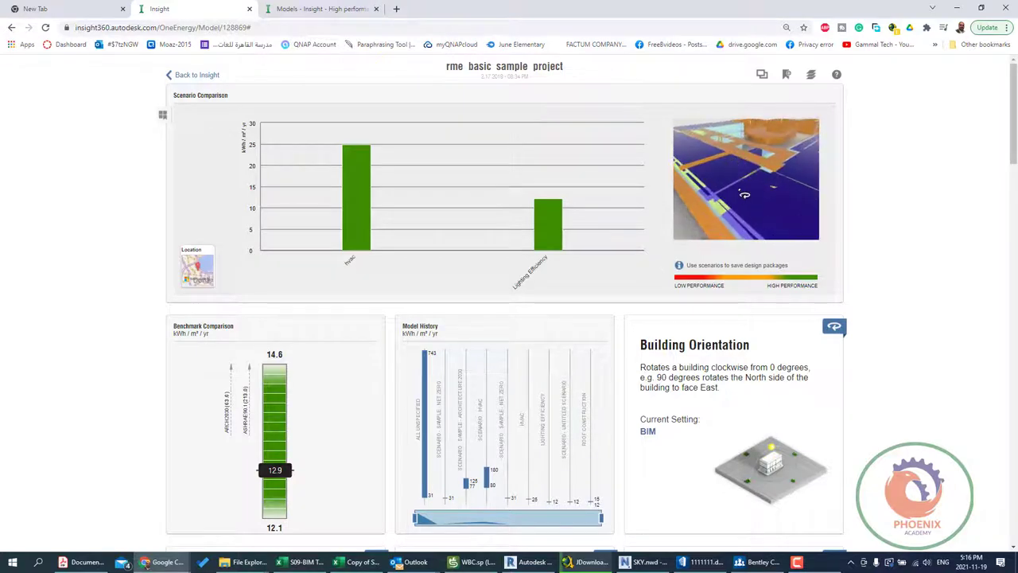
{"action": "left_click_drag", "start_coordinate": [756, 151], "coordinate": [723, 148]}
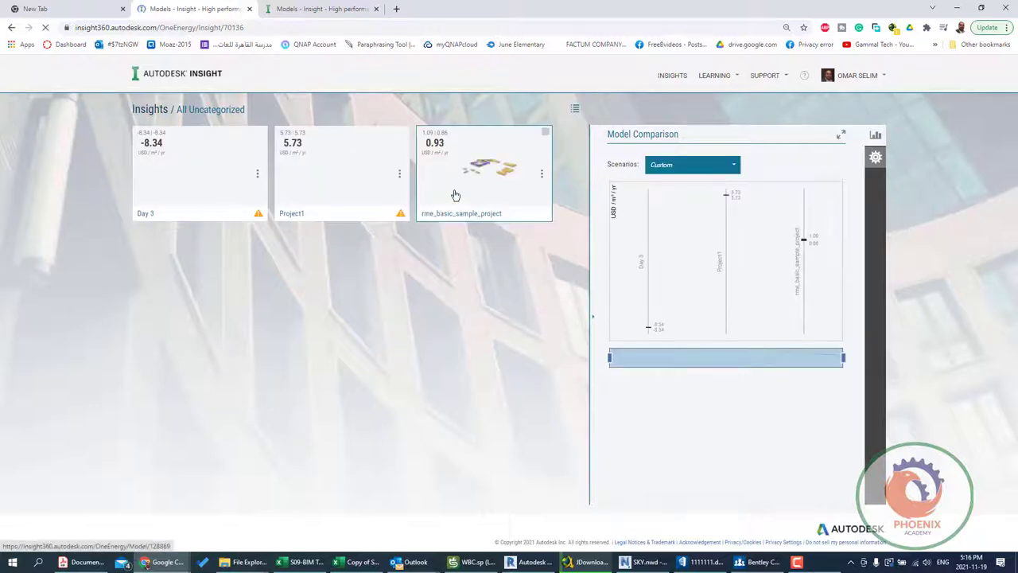
Reopen rme_basic_sample_project and view the Window Glass - South factor at EUI 12.9 kWh/m²/yr
{"action": "left_click", "coordinate": [474, 216]}
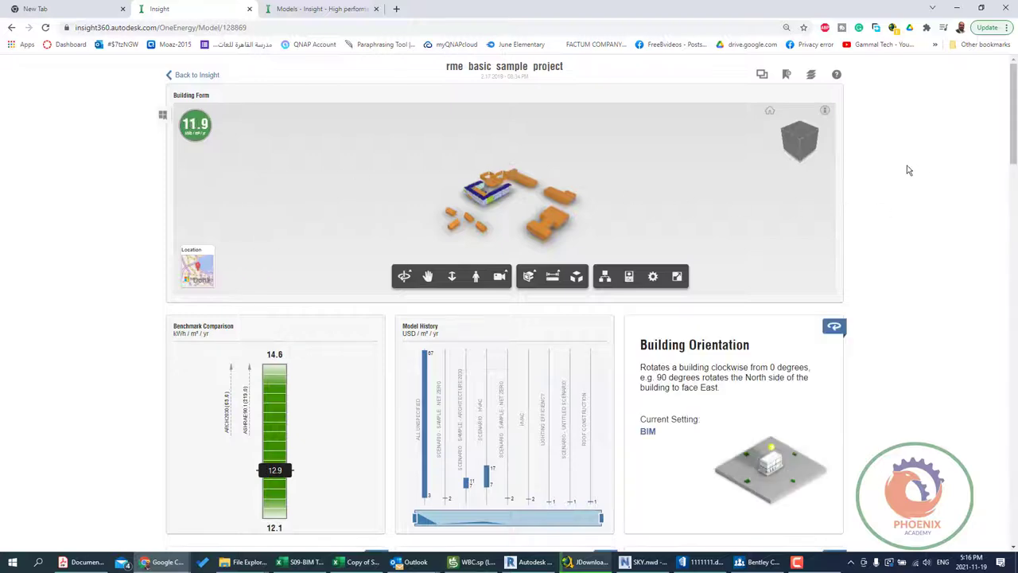
{"action": "scroll", "coordinate": [908, 429], "scroll_direction": "down", "scroll_amount": 1}
{"action": "scroll", "coordinate": [908, 429], "scroll_direction": "down", "scroll_amount": 3}
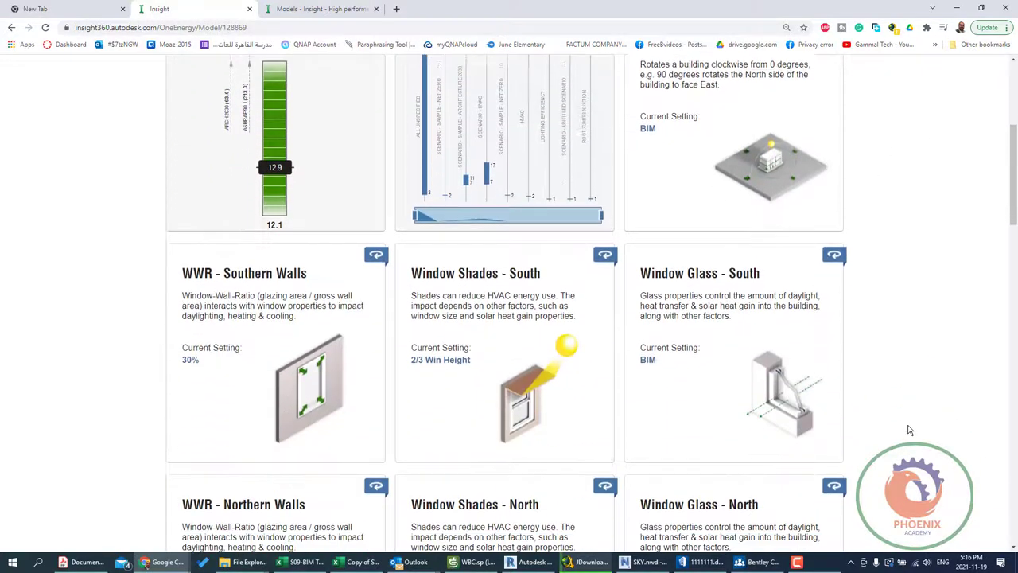
{"action": "left_click", "coordinate": [748, 322]}
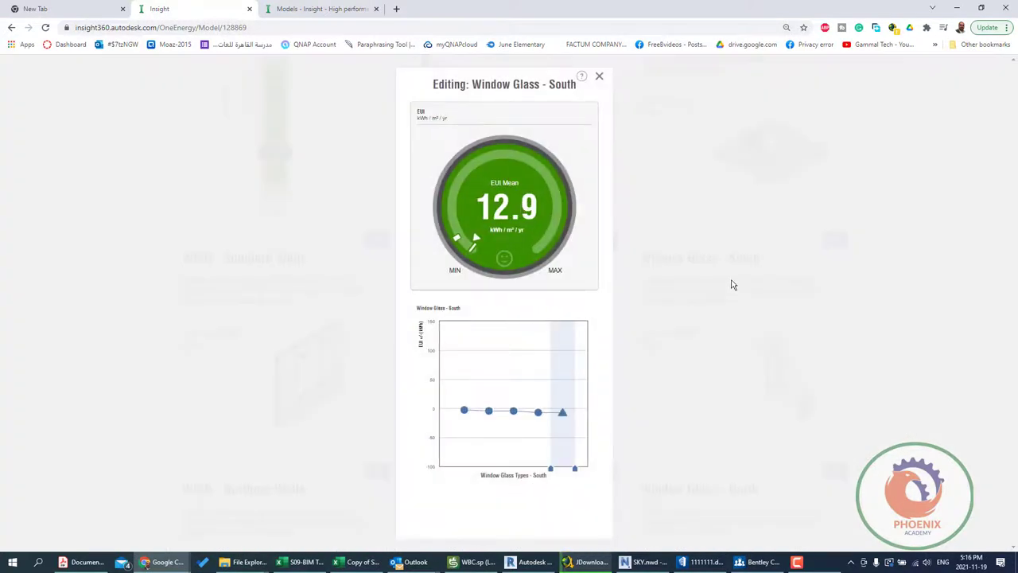